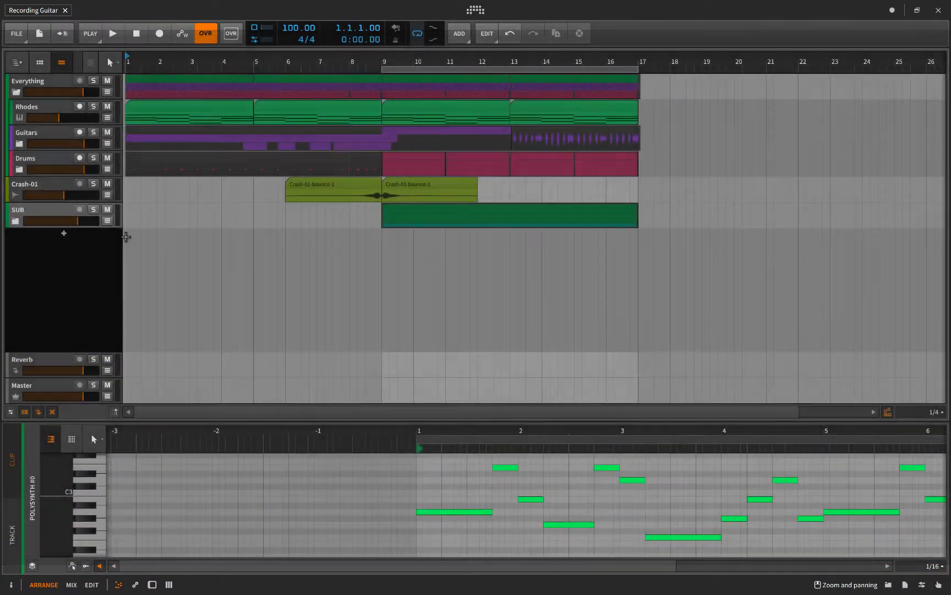
Mute the SUB group and play the arrangement from bar 1 without the bass
left_click(126, 238)
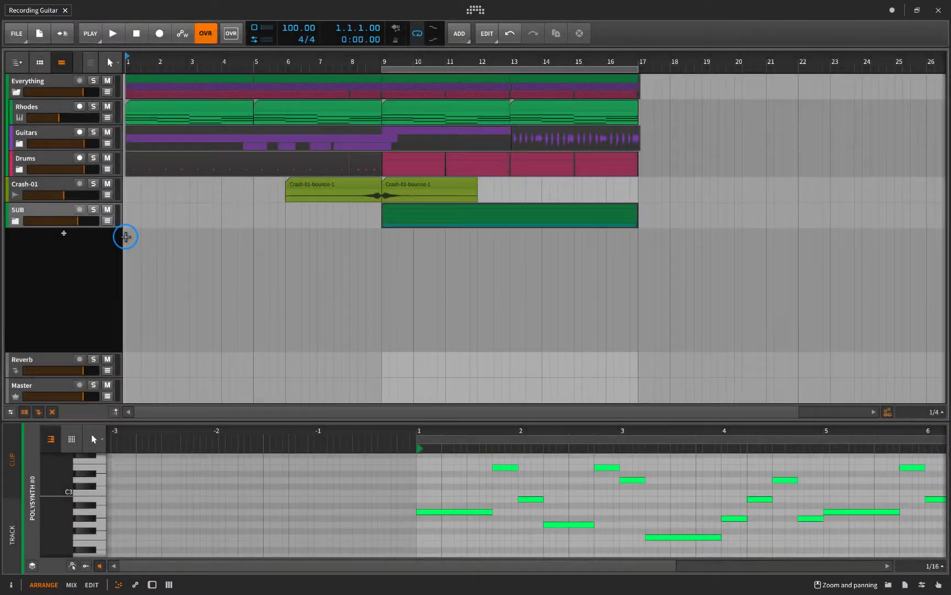
left_click(107, 209)
left_click(127, 252)
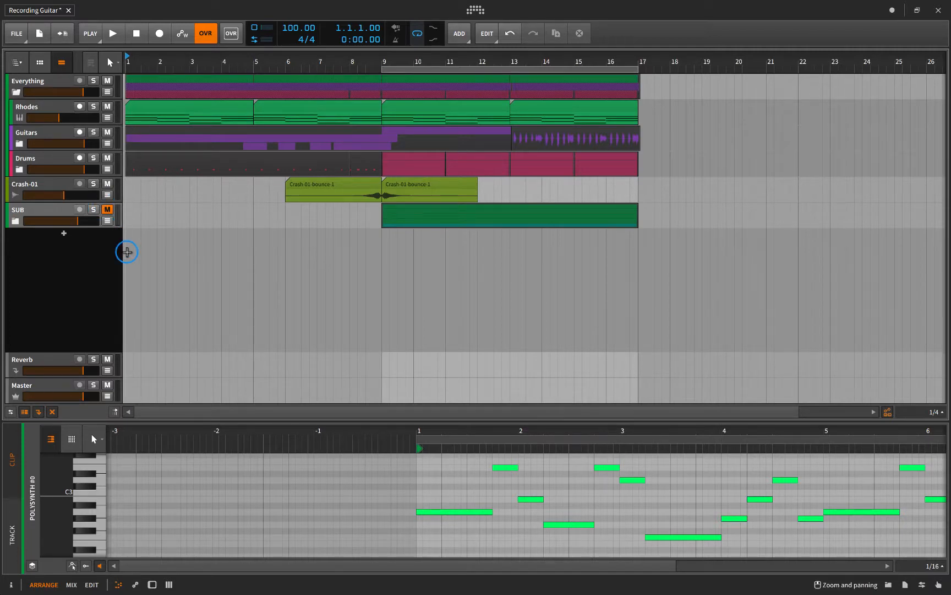
key("space")
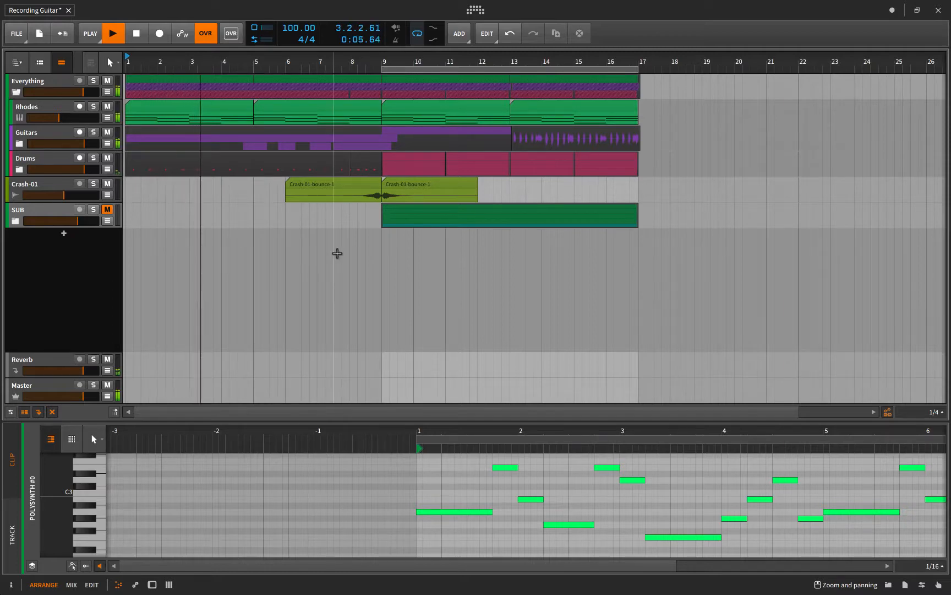
Search the clip library for "pl" and place the Plz Subscribe clip on a new track below SUB, just after bar 10
key("b")
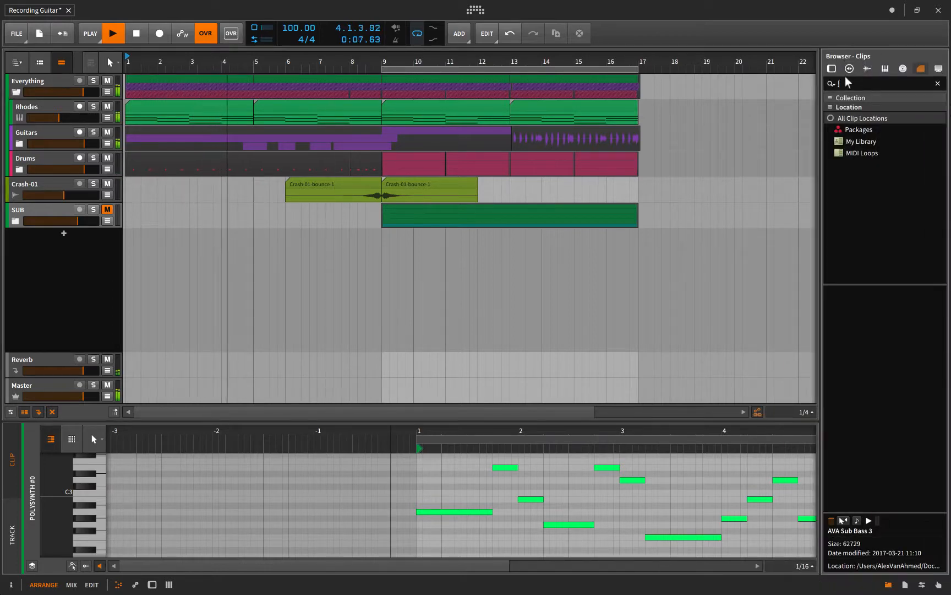
type("pl")
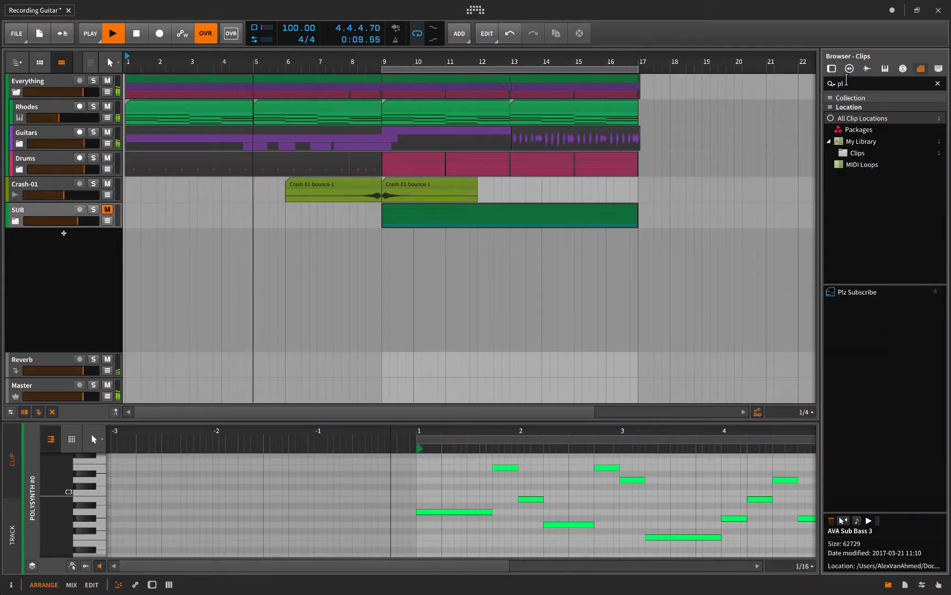
left_click_drag(859, 292, 429, 263)
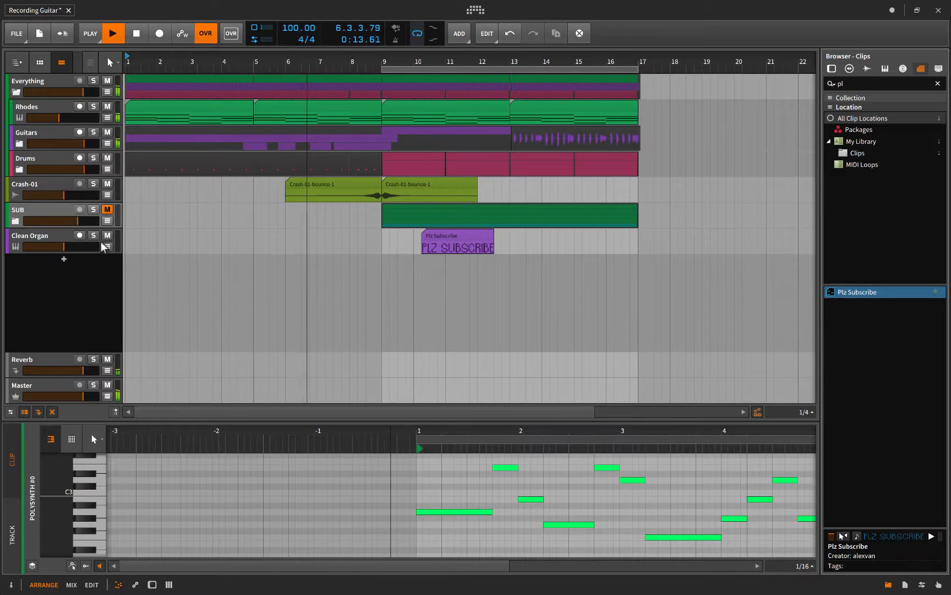
Deactivate the new Clean Organ track and hide the browser
left_click(62, 235)
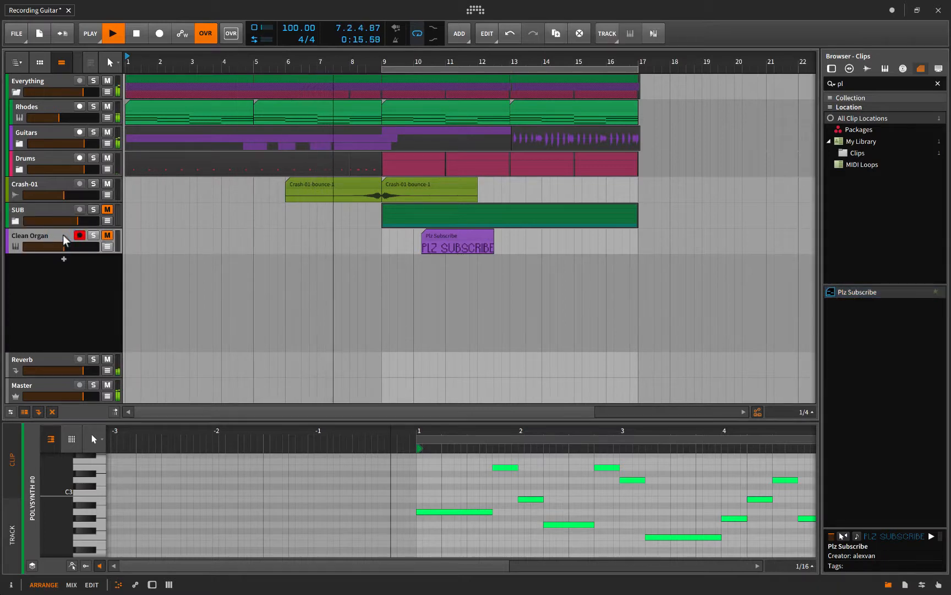
key("alt+a")
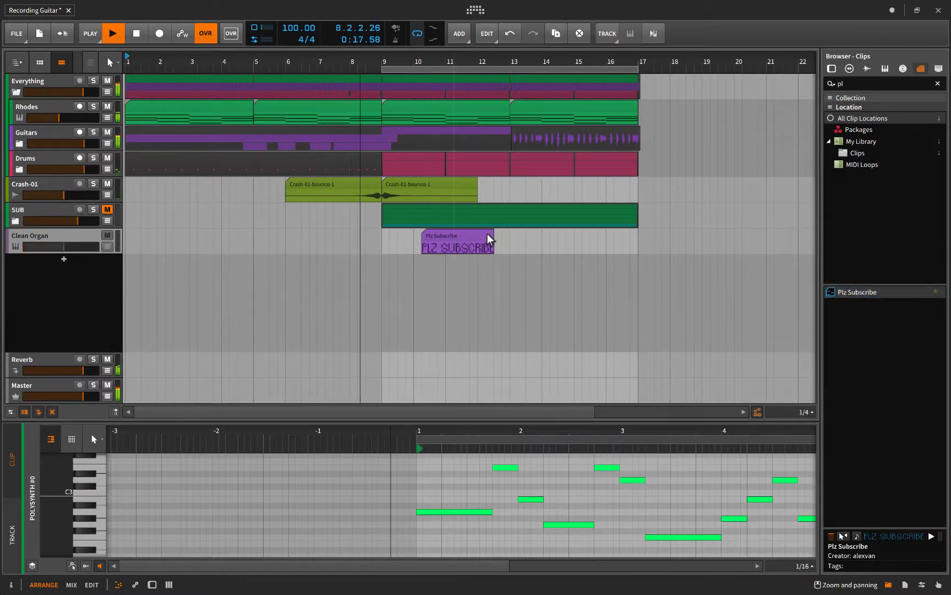
key("b")
key("b")
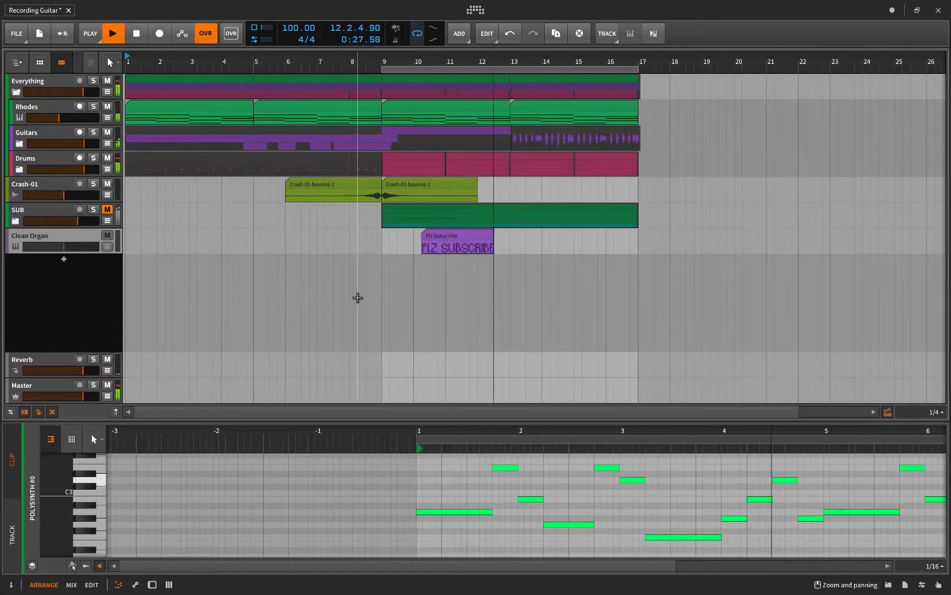
Stop playback, unmute the SUB group and play the arrangement from bar 6
key("space")
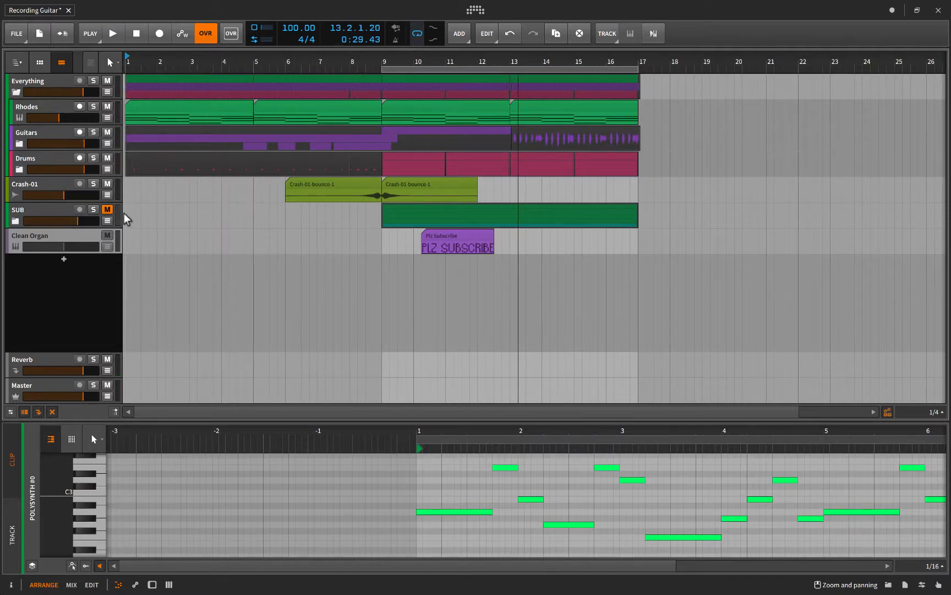
left_click(107, 209)
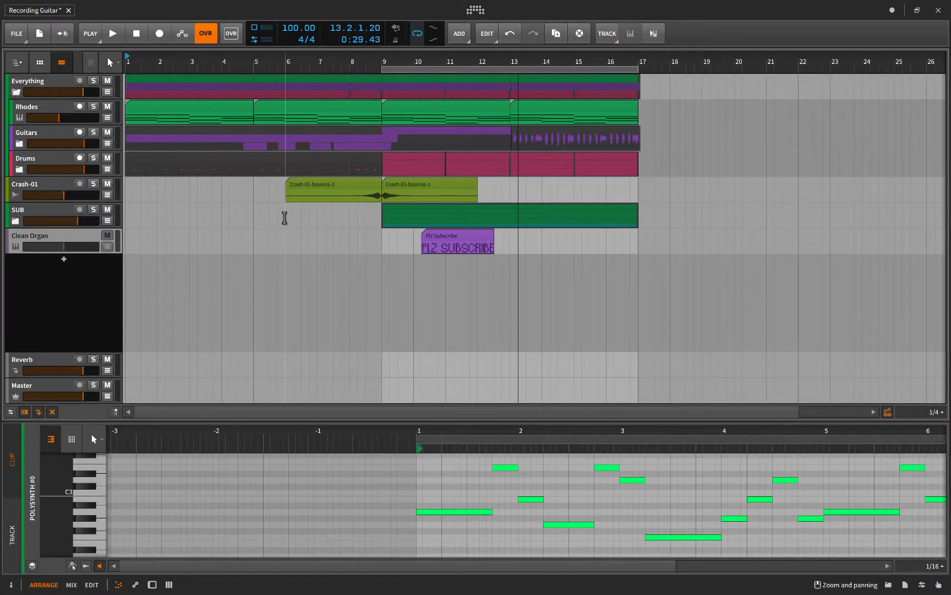
left_click(284, 218)
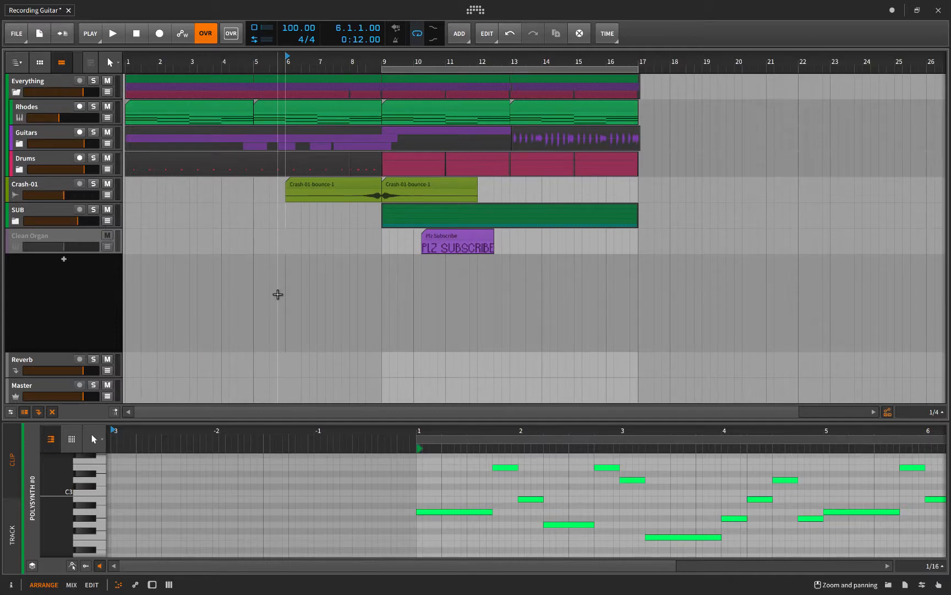
key("space")
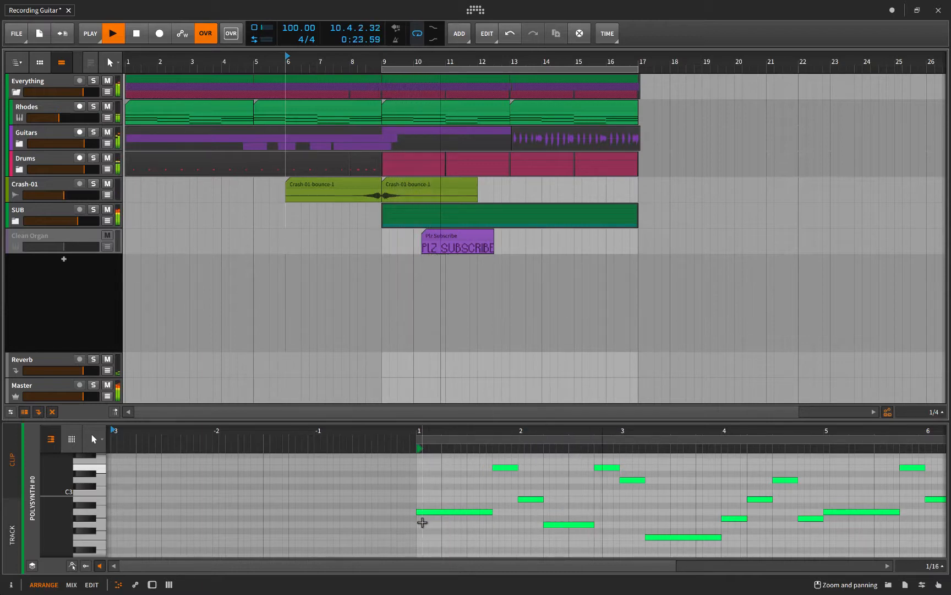
Enlarge the bass clip's note editor and show its pitches as named note lanes, stopping playback once viewed
scroll(422, 522, "right", 6)
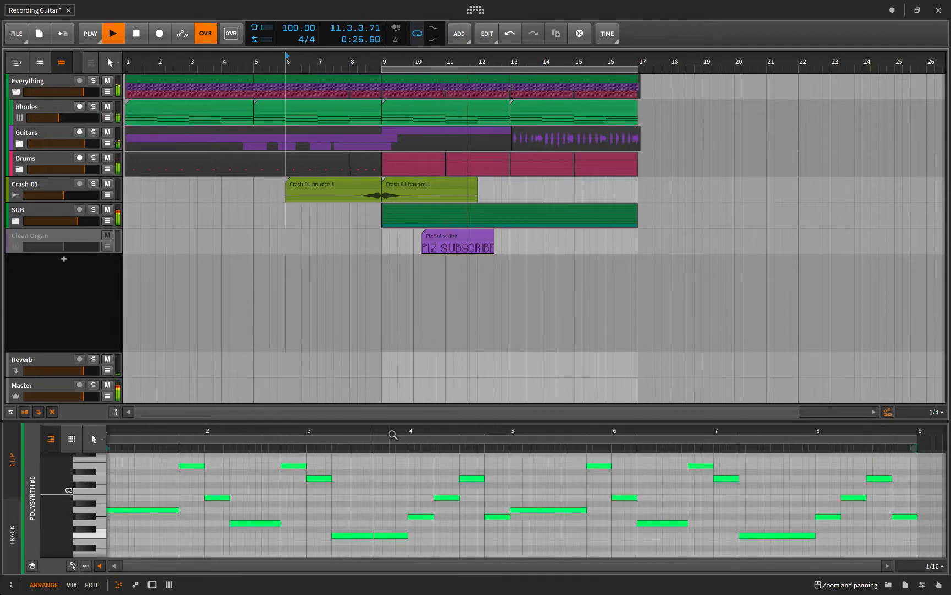
left_click_drag(385, 421, 384, 361)
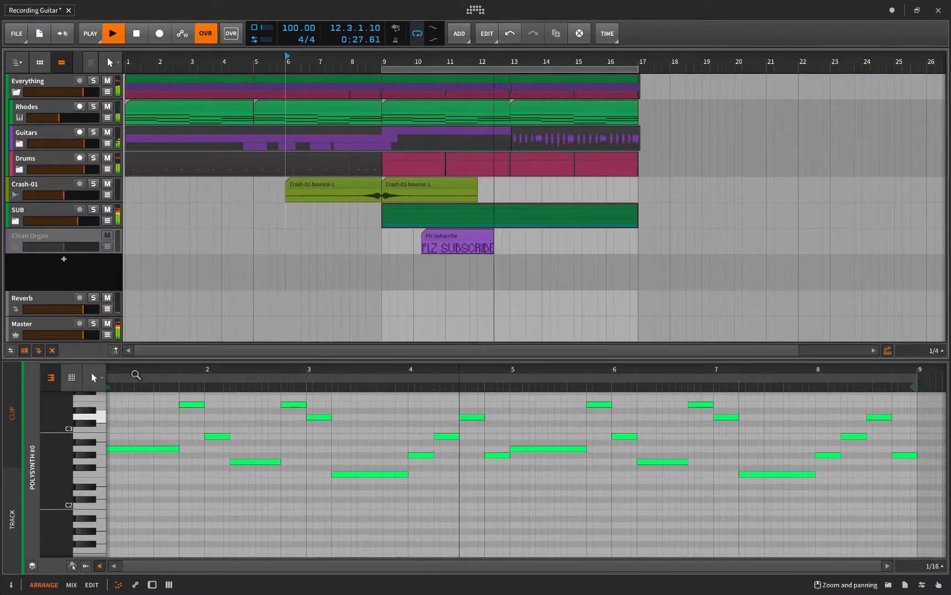
left_click(70, 379)
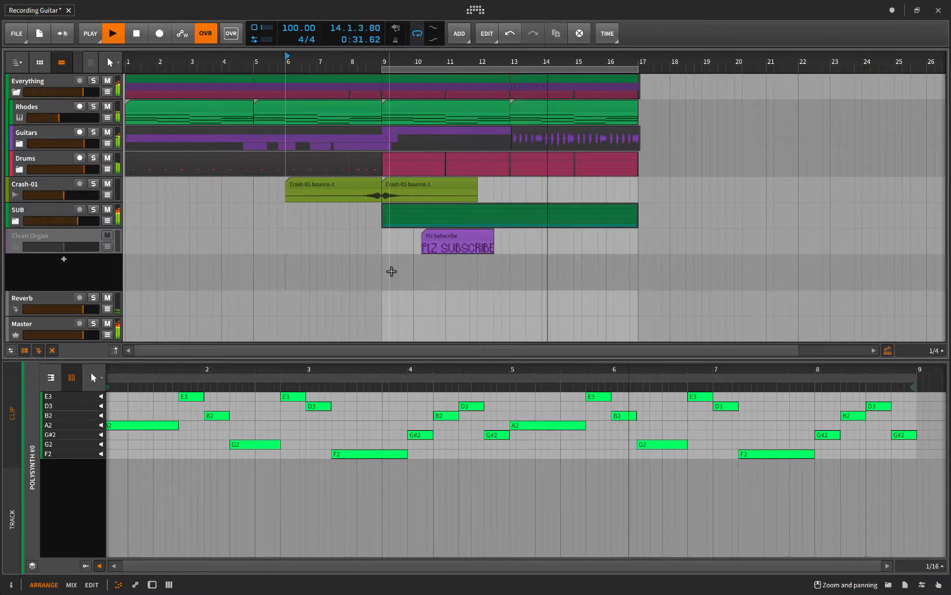
key("space")
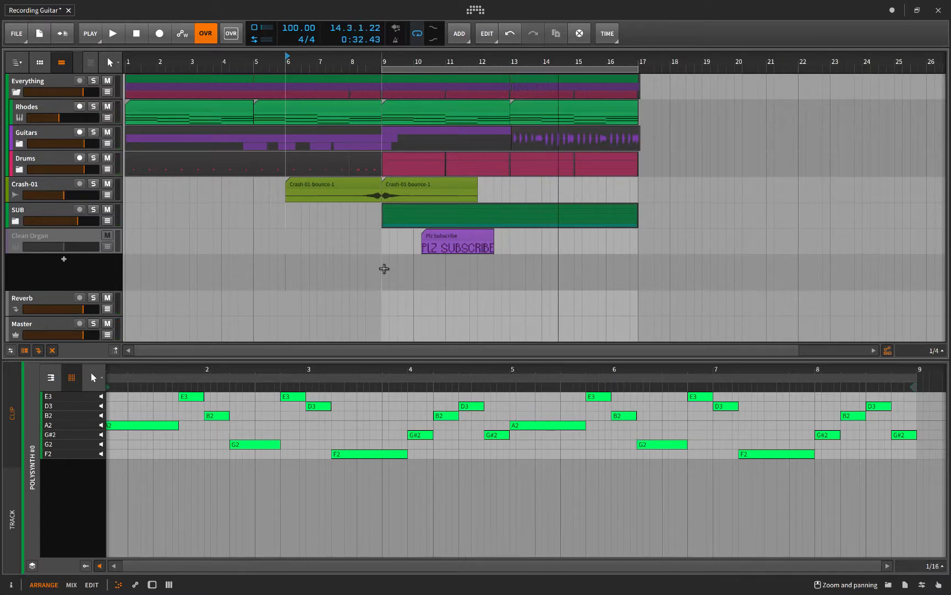
Move the Clean Organ track above the Everything group
left_click(92, 236)
left_click_drag(92, 236, 57, 79)
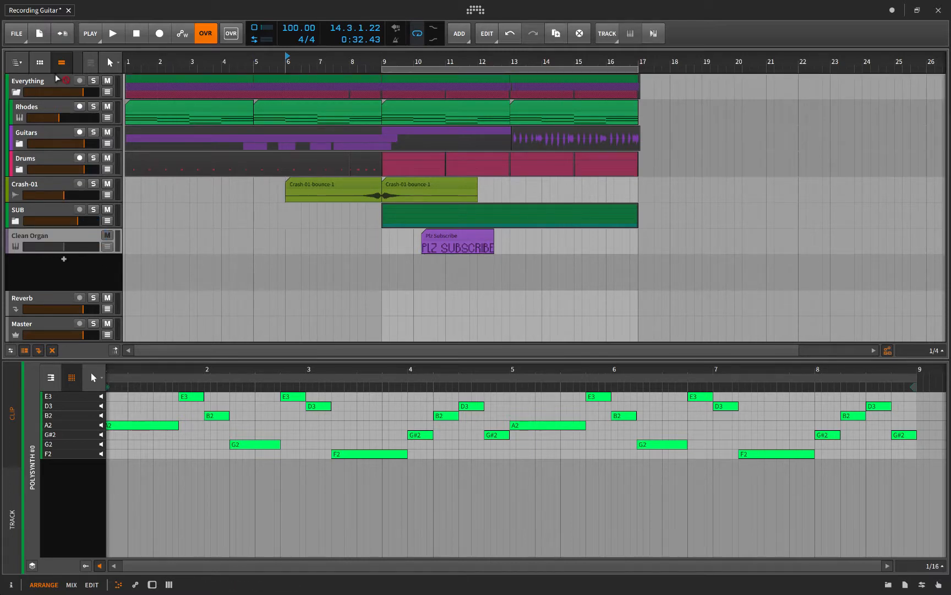
Set the play start to bar 9 and expand the SUB group so all its layers fit in the arranger
left_click(382, 272)
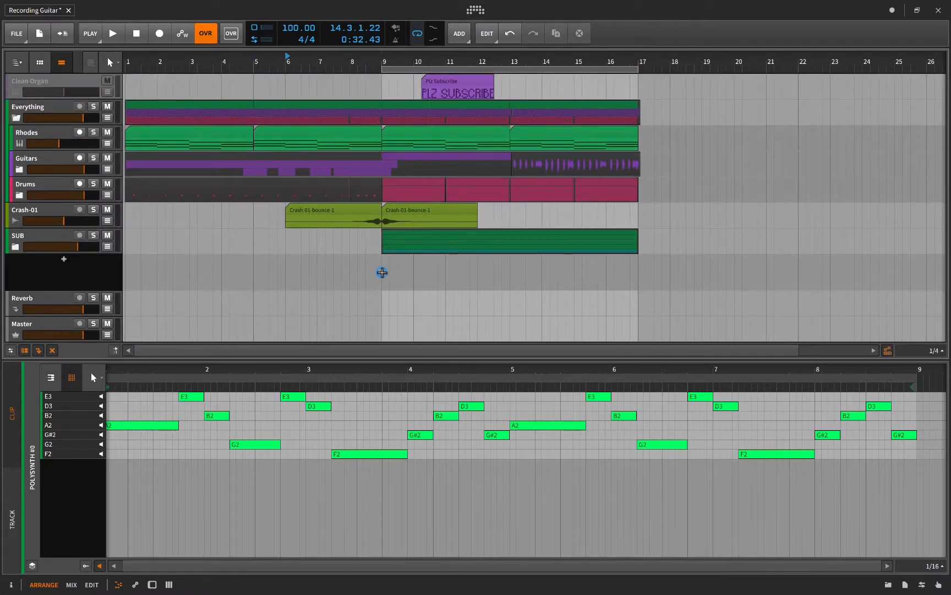
left_click(16, 246)
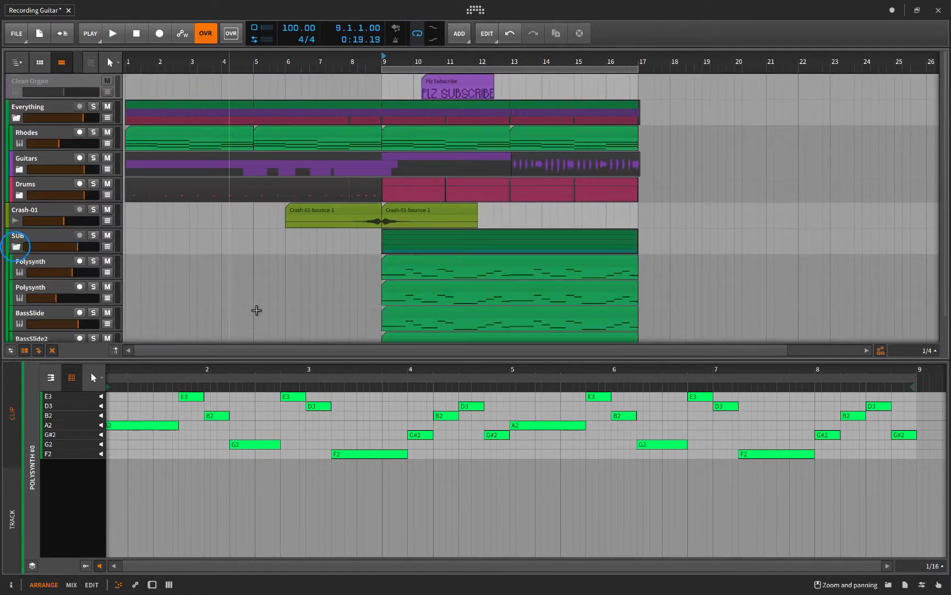
left_click_drag(292, 357, 298, 466)
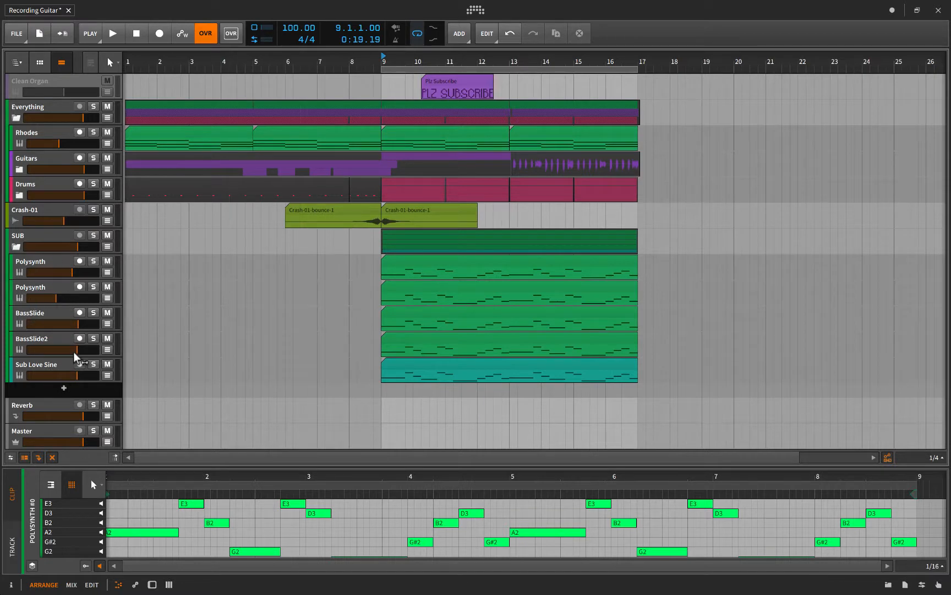
Examine the device chain of each SUB layer in order, from the first Polysynth track down to Sub Love Sine
double_click(38, 258)
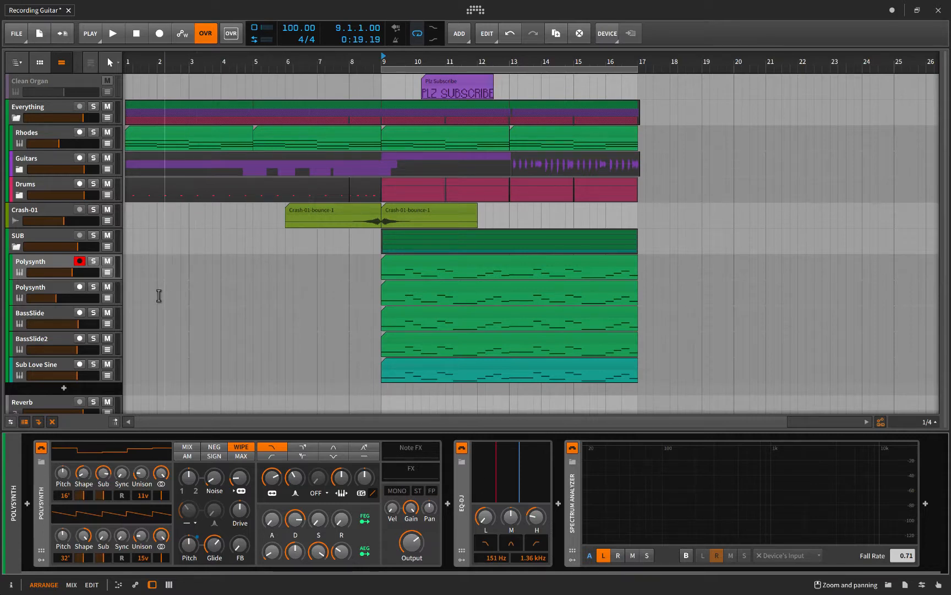
left_click(48, 289)
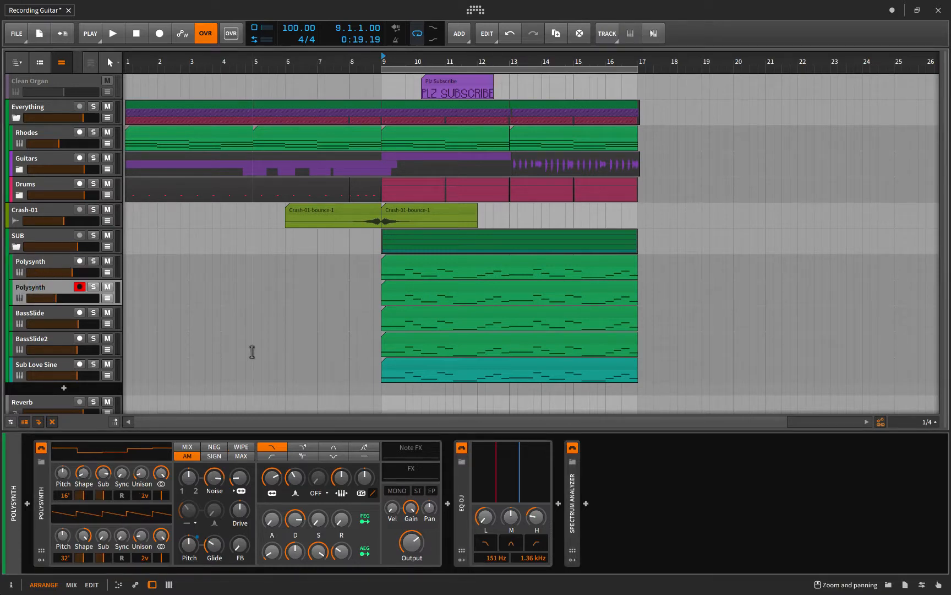
left_click(52, 313)
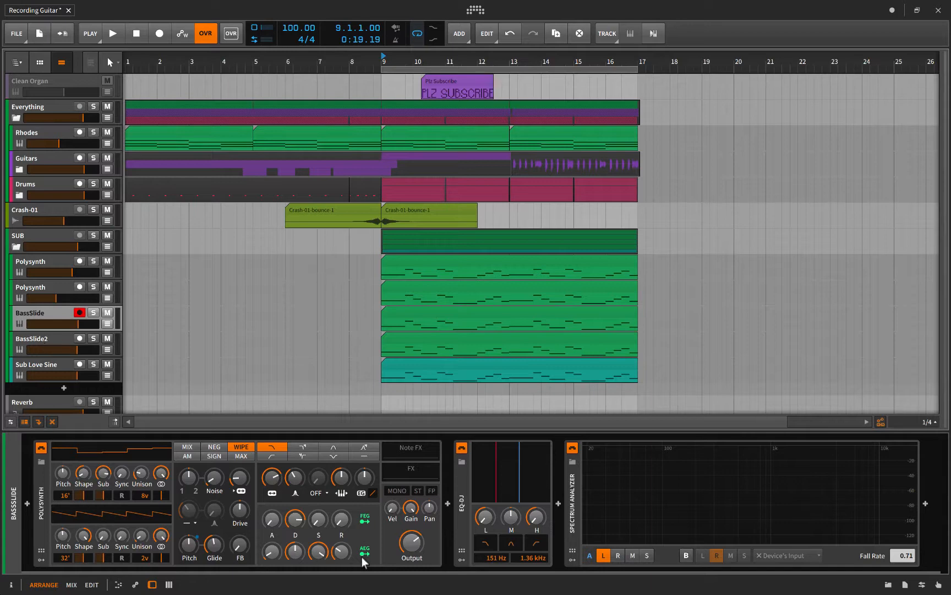
left_click(41, 339)
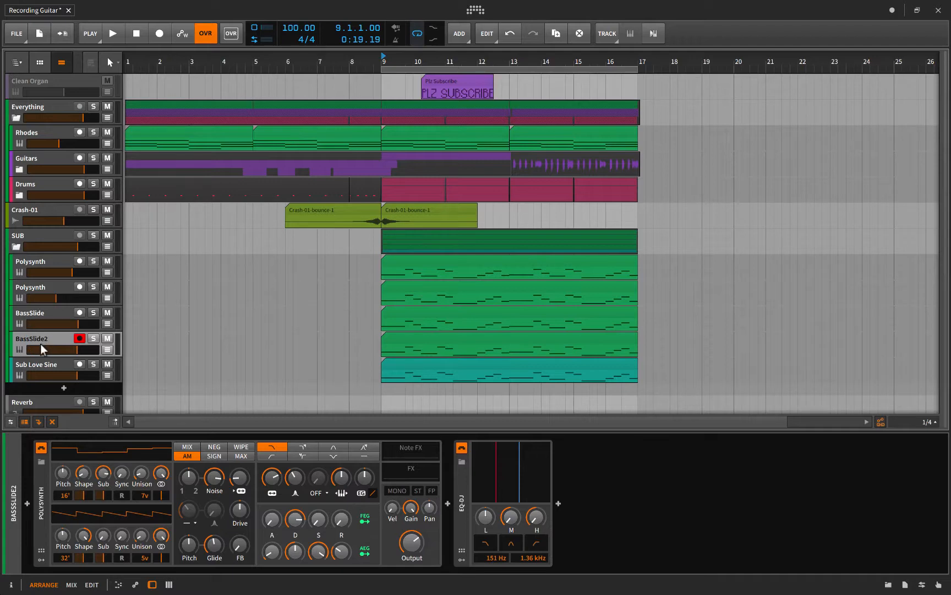
left_click(38, 365)
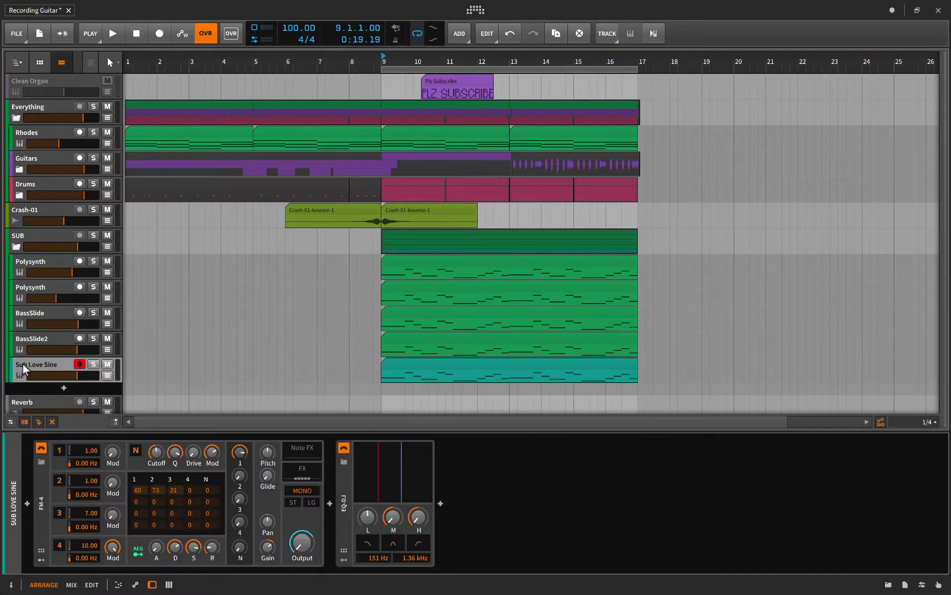
Check which preset the FM-4 on Sub Love Sine uses without replacing it, and select the track's EQ-DJ
left_click(42, 463)
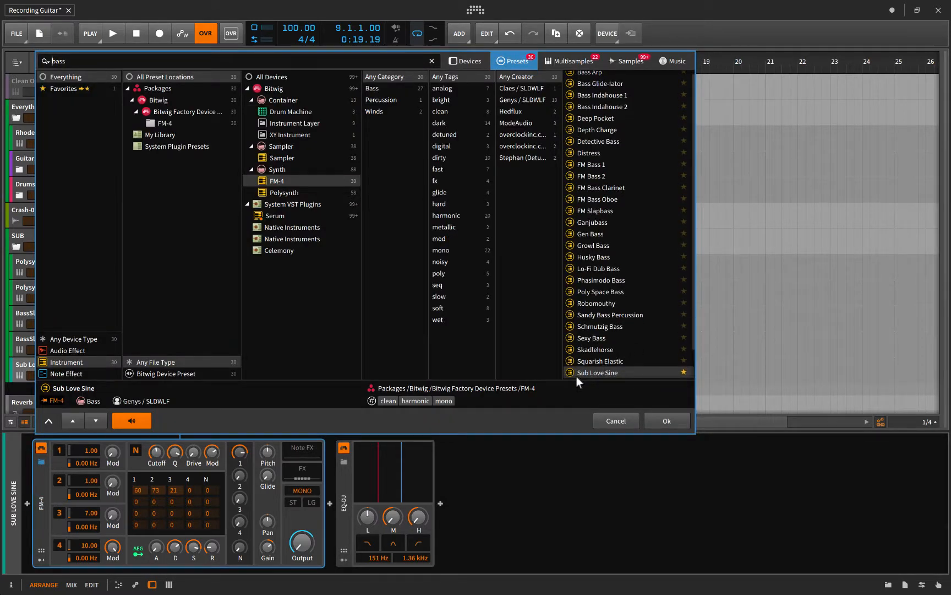
left_click(610, 417)
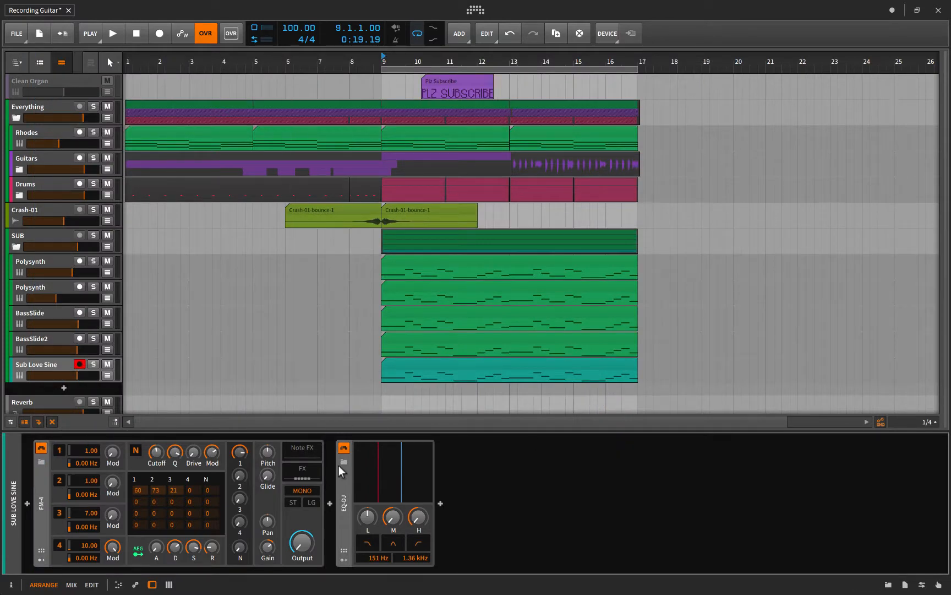
left_click(342, 500)
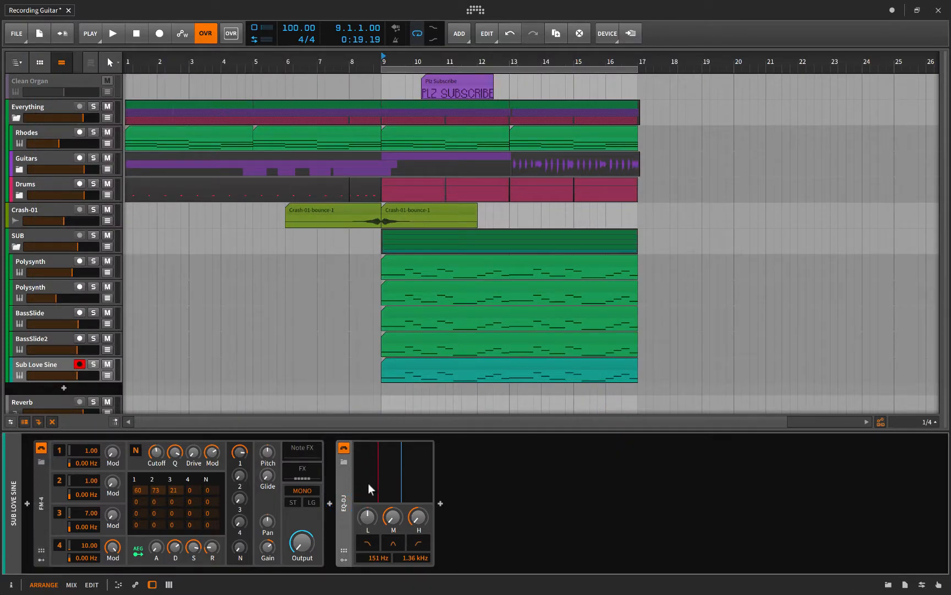
Review the device chains of BassSlide2, BassSlide and both Polysynth tracks, going upward through the SUB group
left_click(50, 333)
left_click(48, 313)
left_click(49, 290)
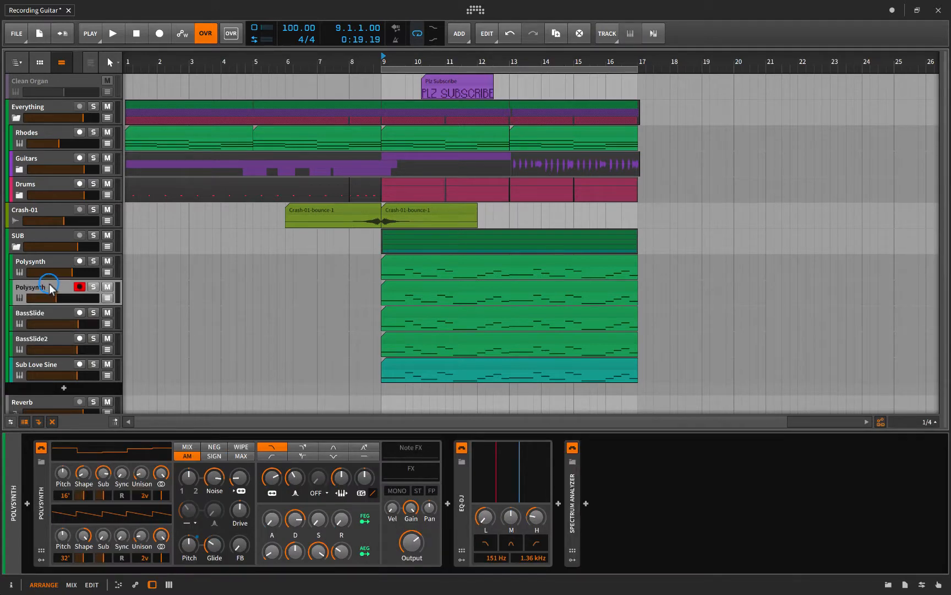
left_click(49, 262)
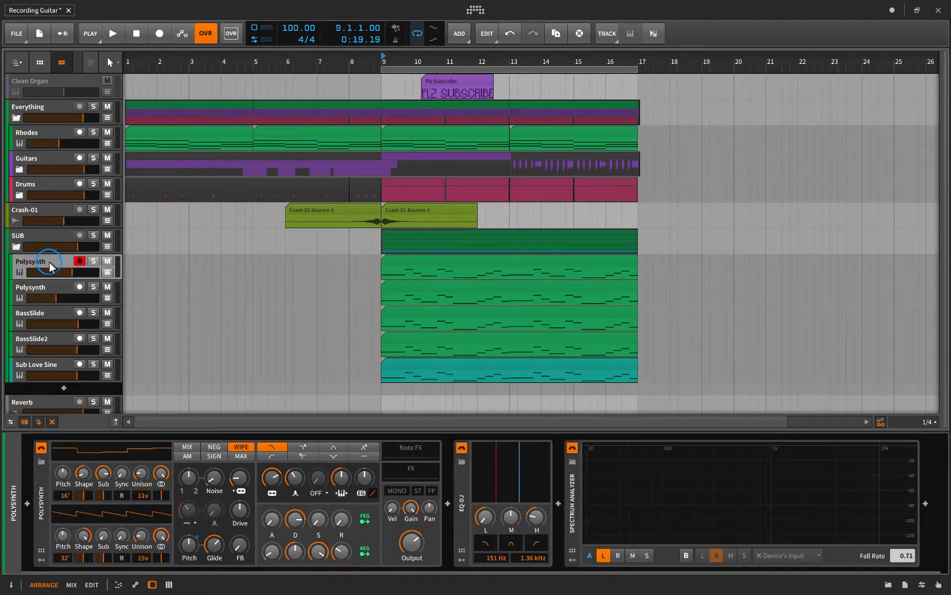
left_click(571, 511)
key("ctrl+a")
key("Delete")
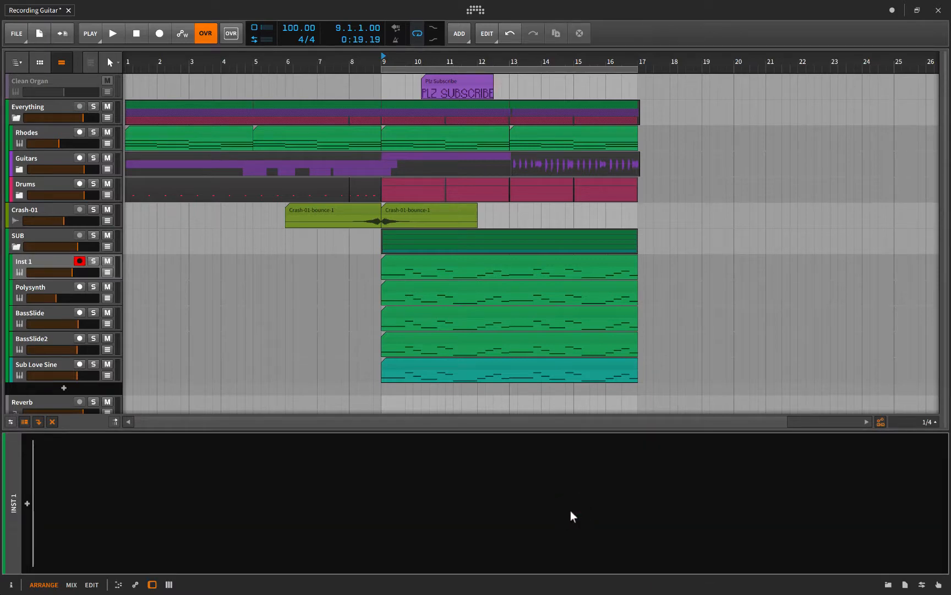
key("ctrl+z")
Remove the Spectrum Analyzer from the first Polysynth track and show the devices of the Sub Love Sine track
left_click(569, 510)
key("Delete")
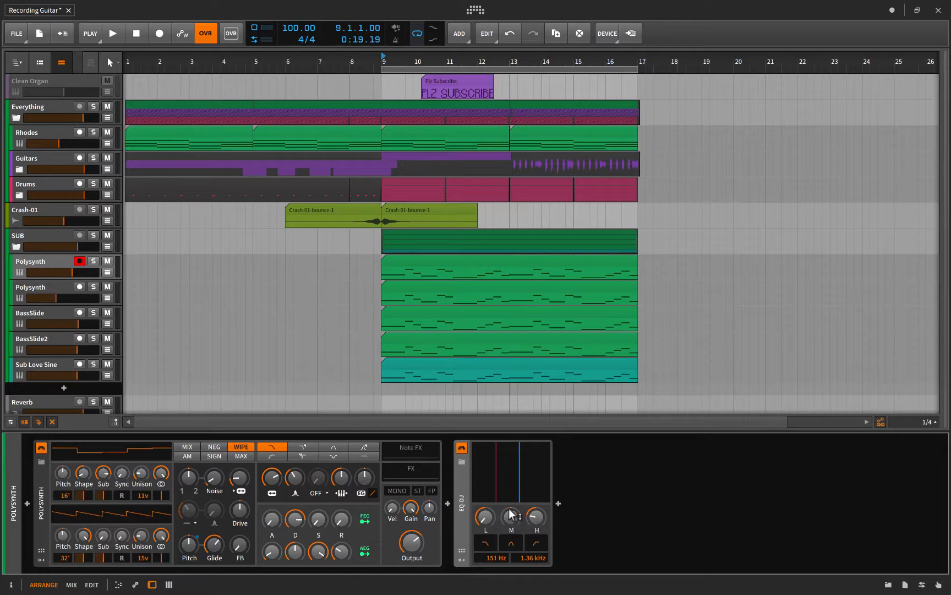
mouse_move(510, 514)
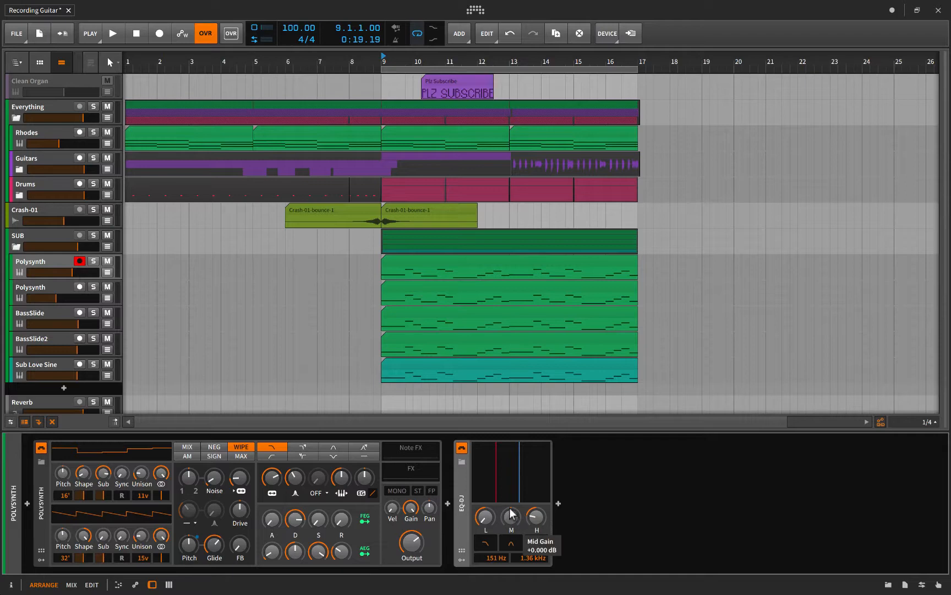
left_click(38, 363)
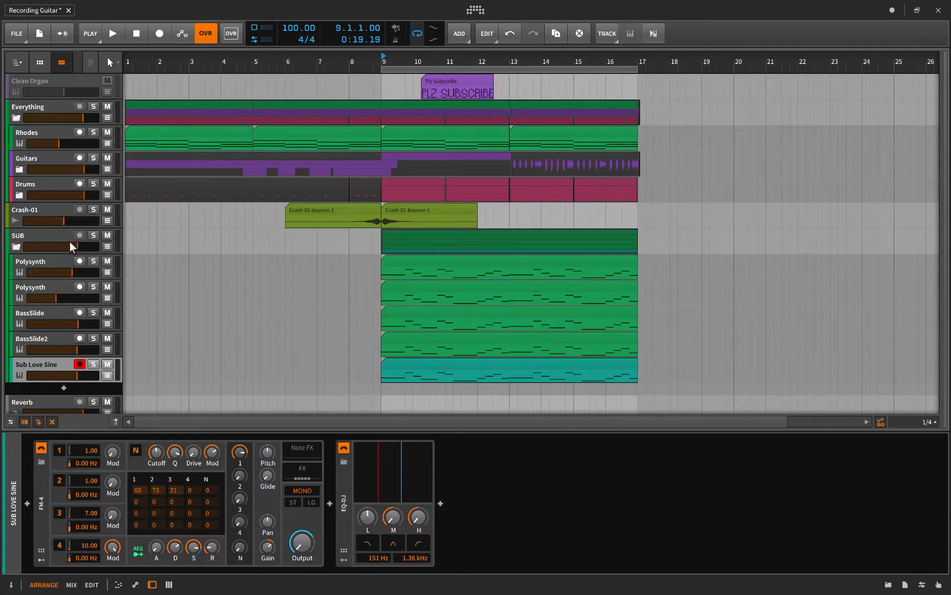
Compare the device chains of the two Polysynth tracks in the SUB group, ending on the first one
left_click(62, 261)
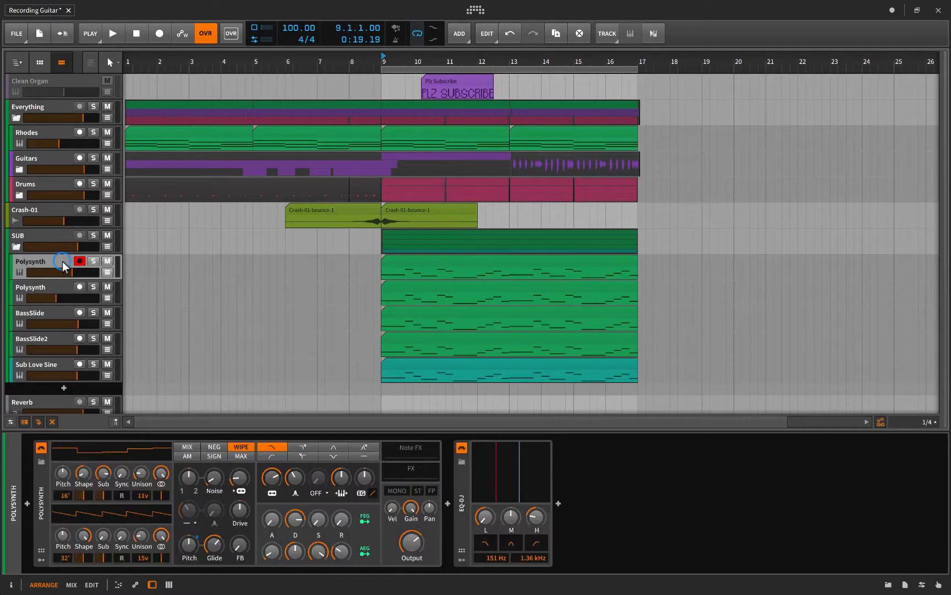
left_click(57, 292)
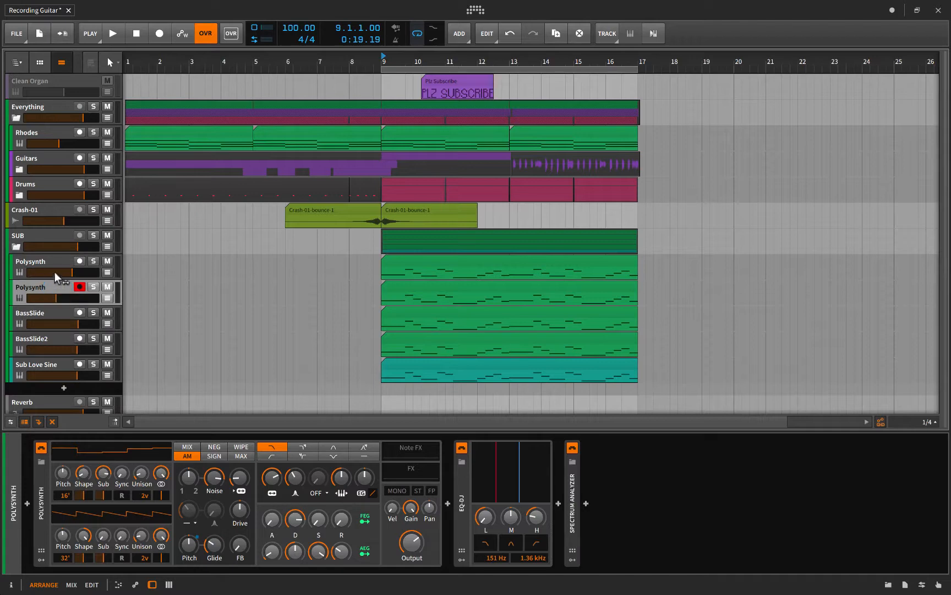
left_click(53, 266)
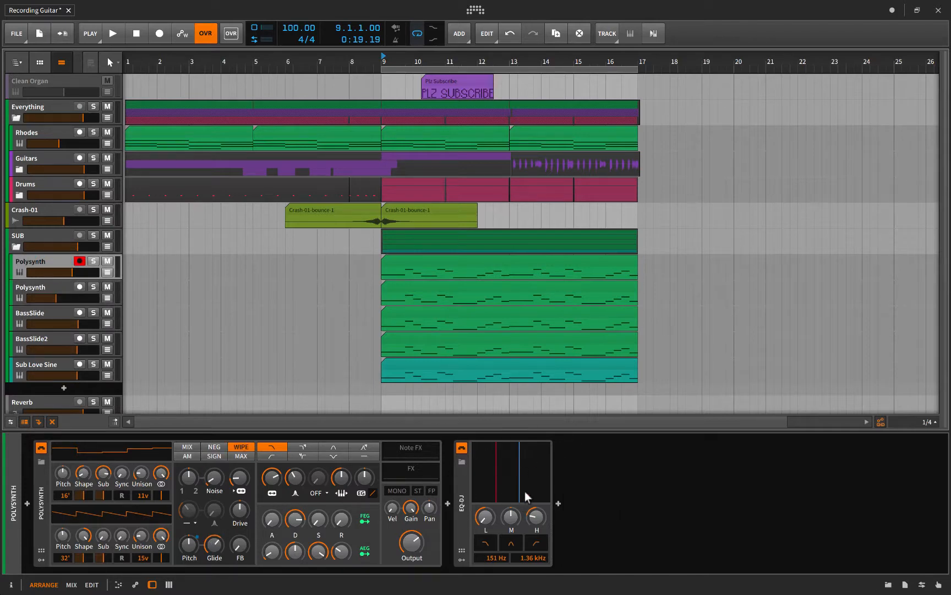
Try Bitwig's Multiband FX-3 after the EQ-DJ on the first Polysynth track, and remove it again
left_click(465, 500)
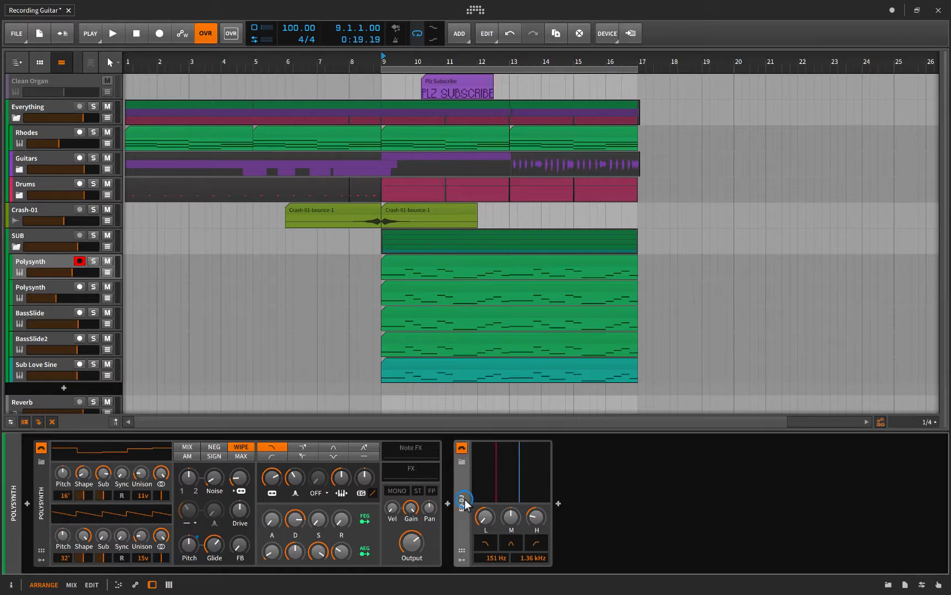
left_click(558, 503)
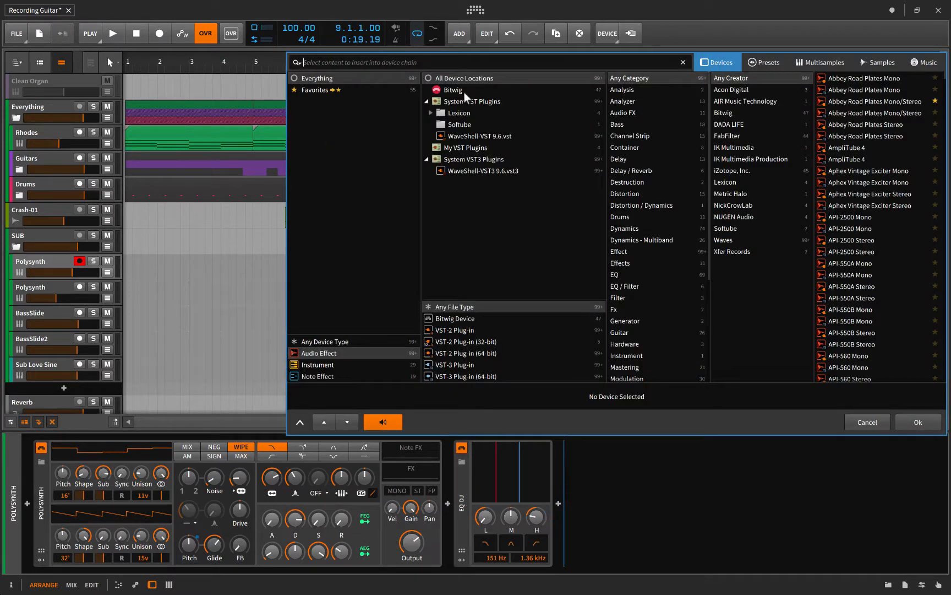
left_click(464, 91)
scroll(877, 297, "down", 6)
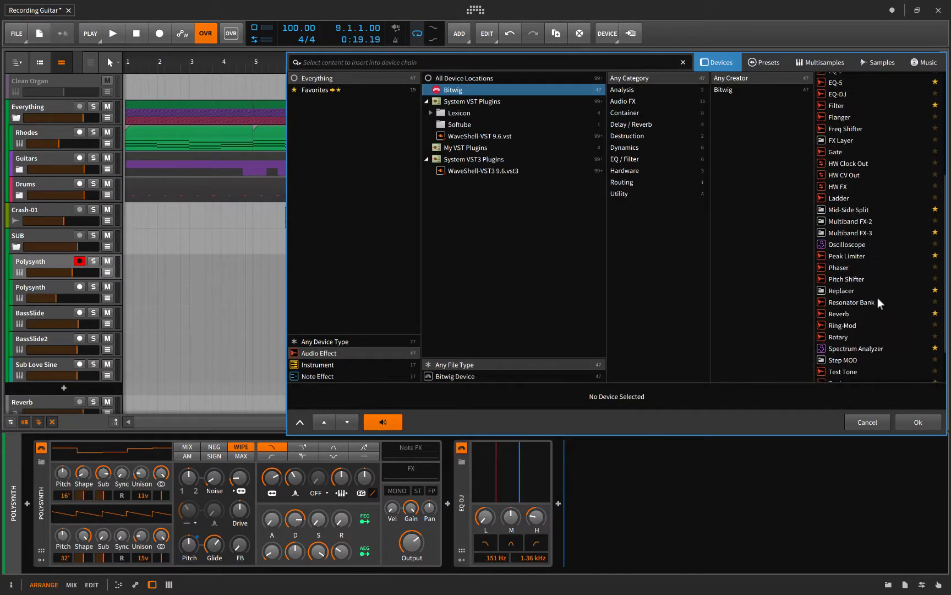
left_click(841, 211)
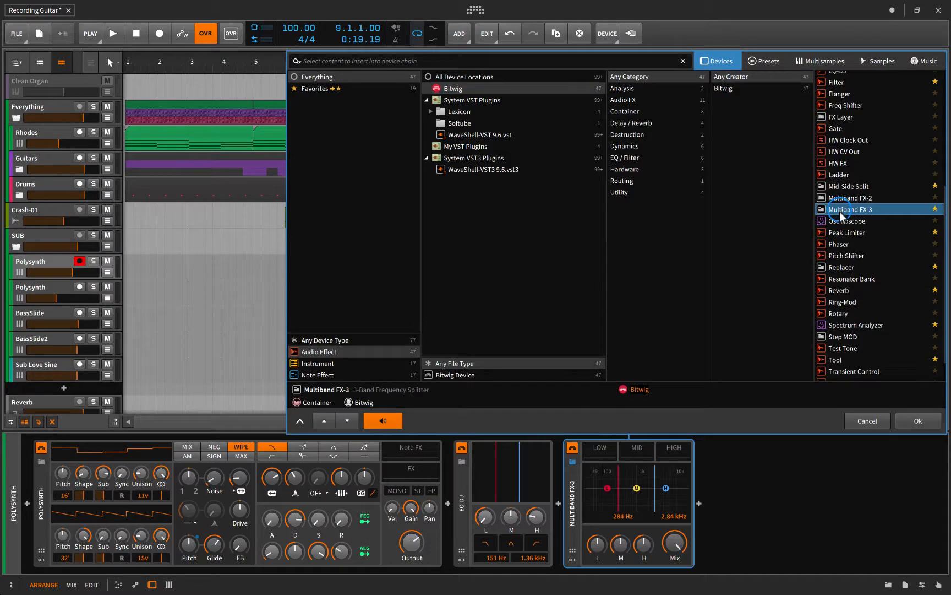
left_click(918, 422)
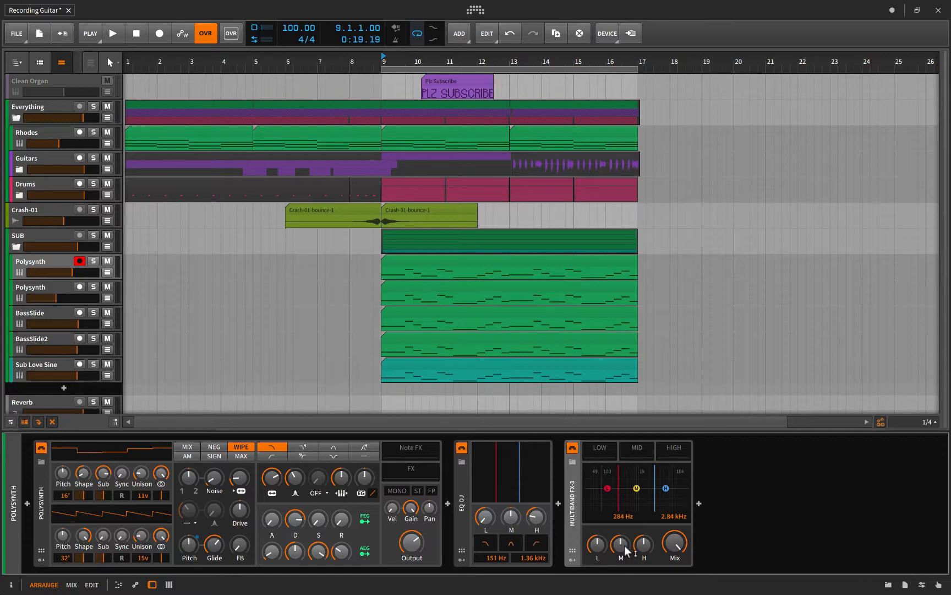
key("Delete")
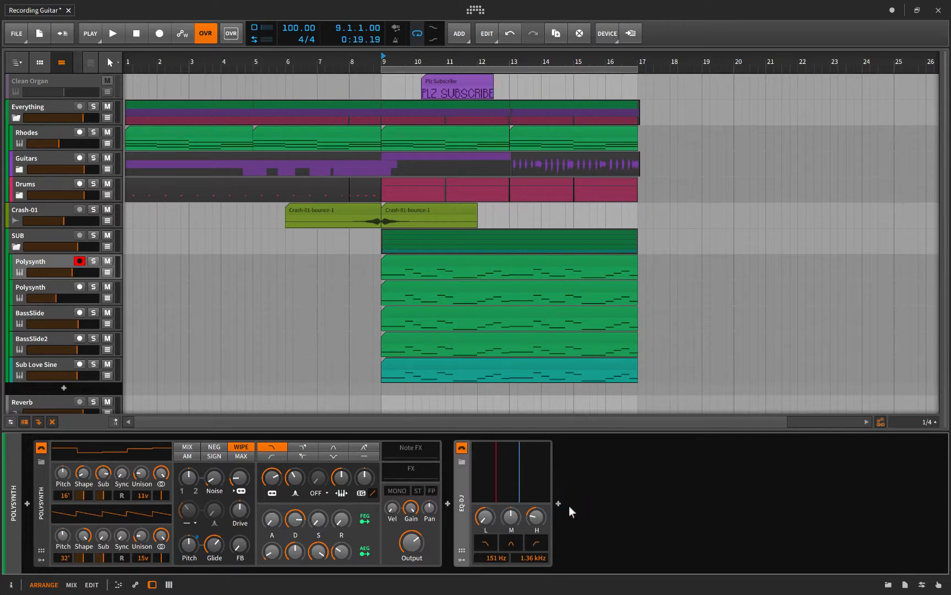
Collapse the SUB group, show the clip browser and select the group's clip at bar 9
left_click(16, 247)
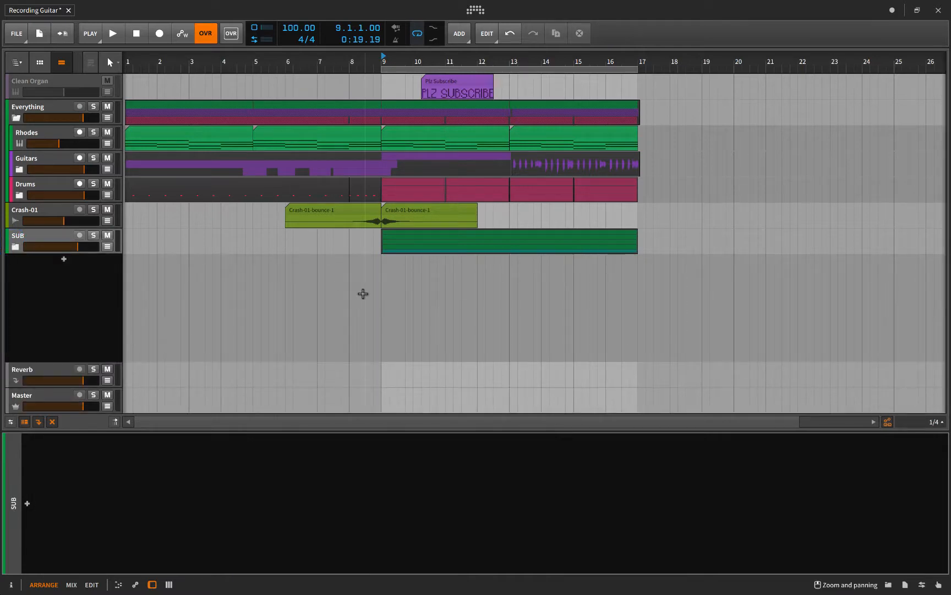
key("b")
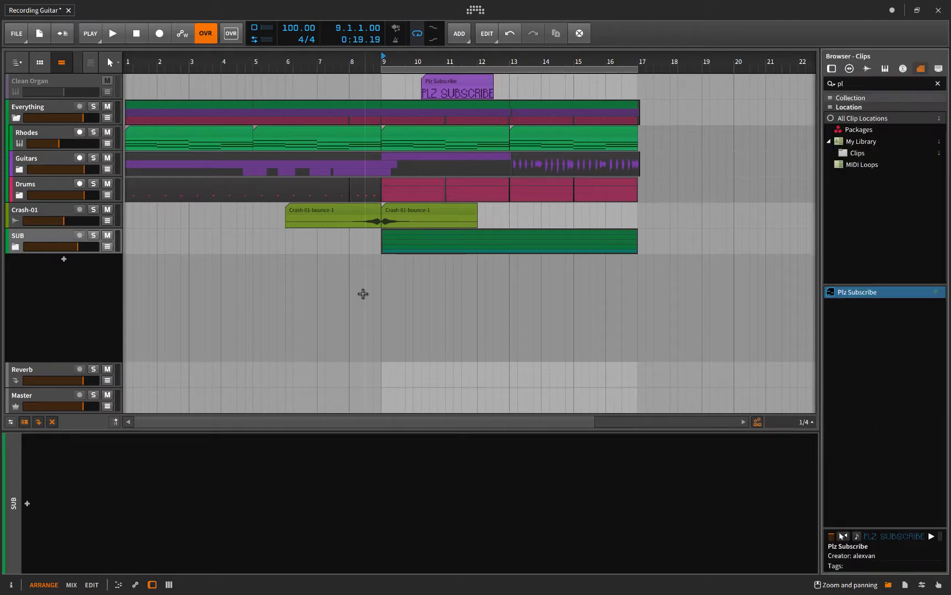
left_click(427, 238)
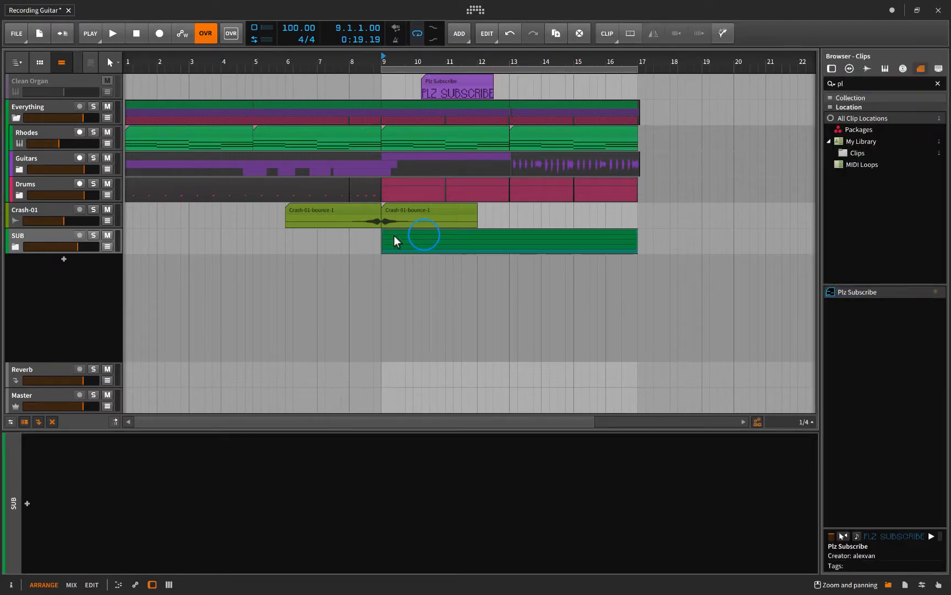
Create an empty clip at bar 3 on the first Polysynth track, remove it and collapse the SUB group again
left_click(12, 247)
double_click(212, 274)
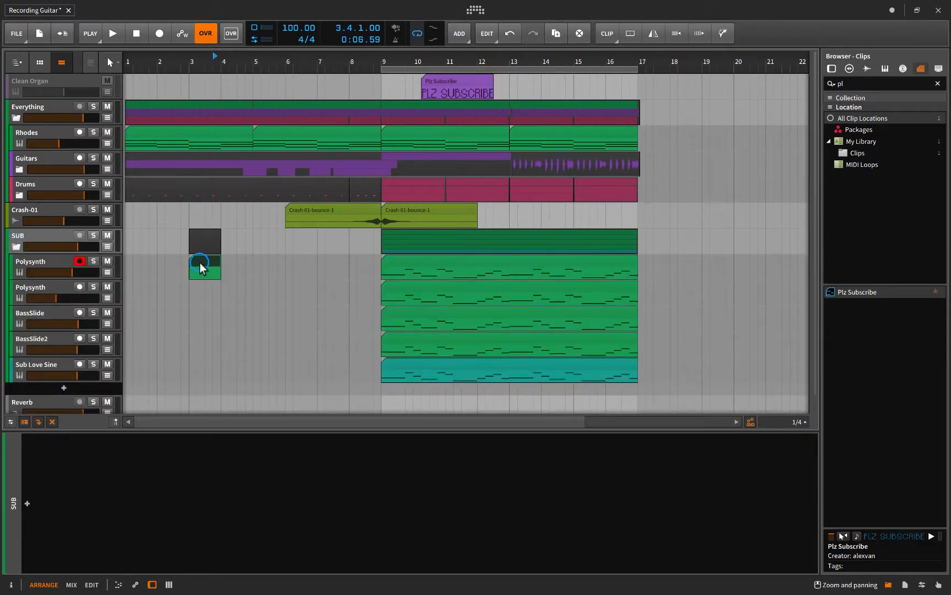
double_click(200, 268)
left_click(16, 248)
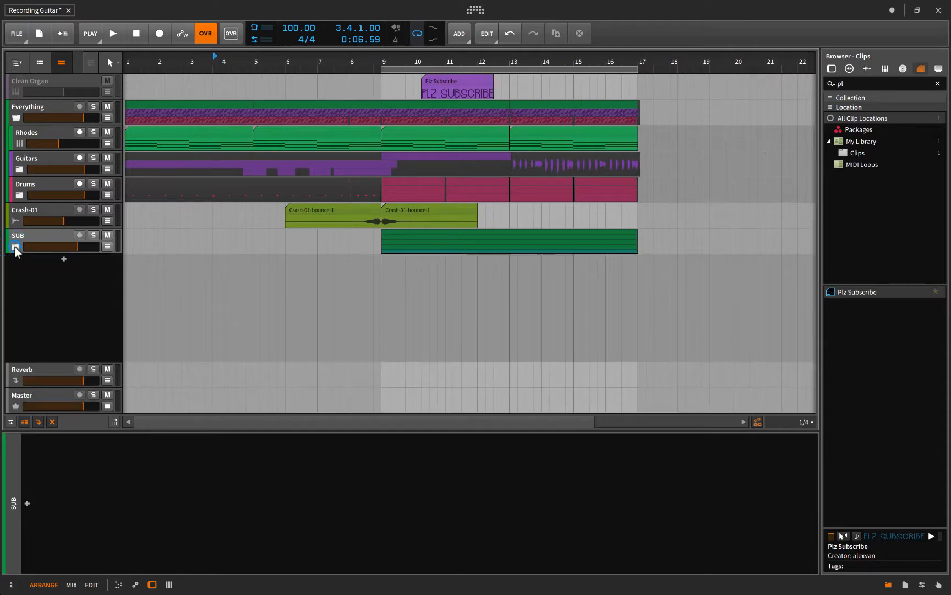
left_click(15, 248)
left_click(14, 245)
Try to save the collapsed SUB group clip to the clip library as a scene, and cancel the saving
left_click(417, 238)
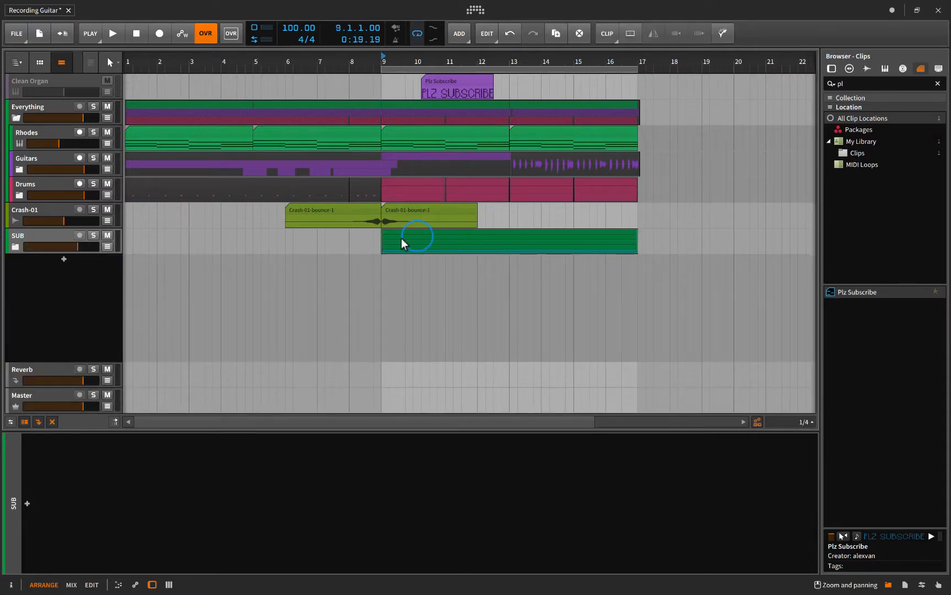
left_click_drag(401, 238, 846, 349)
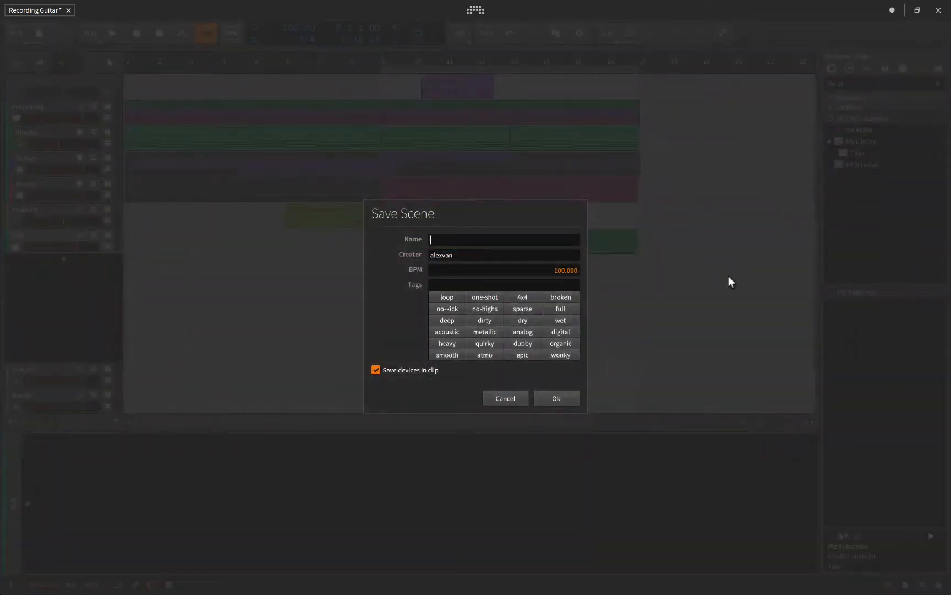
left_click(499, 398)
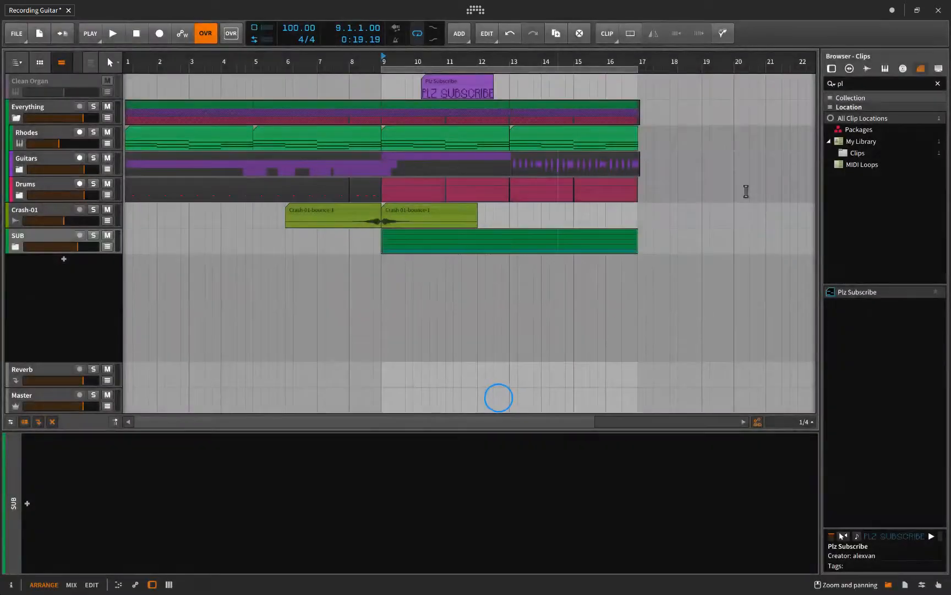
Search the clip library for "sub", insert SUB2 at bar 9 below the SUB group, and expand the added group
left_click(852, 84)
key("BackSpace")
type("sub")
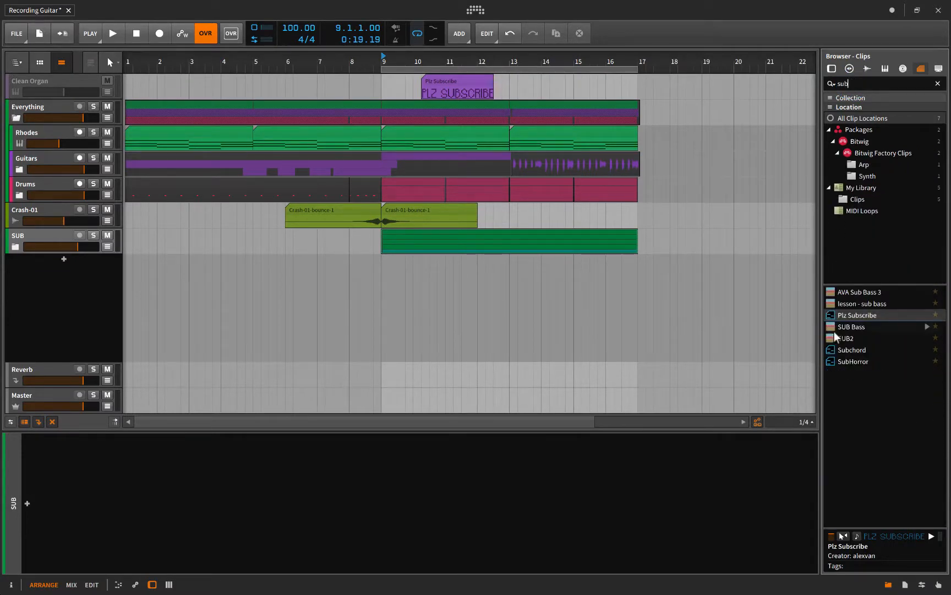
left_click_drag(843, 337, 382, 272)
left_click(16, 273)
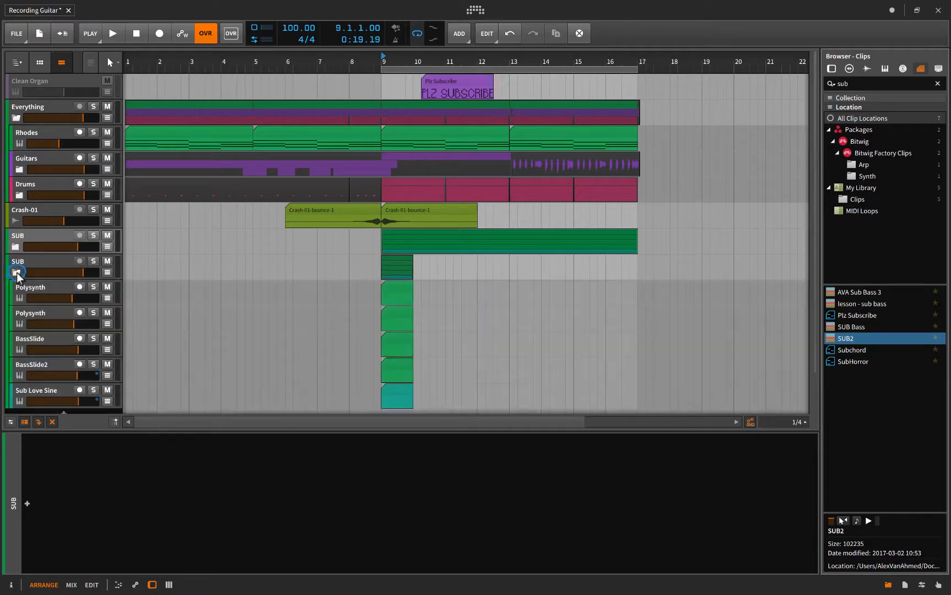
Check the devices of both Polysynth tracks in the added SUB group, and delete that group
scroll(311, 309, "down", 1)
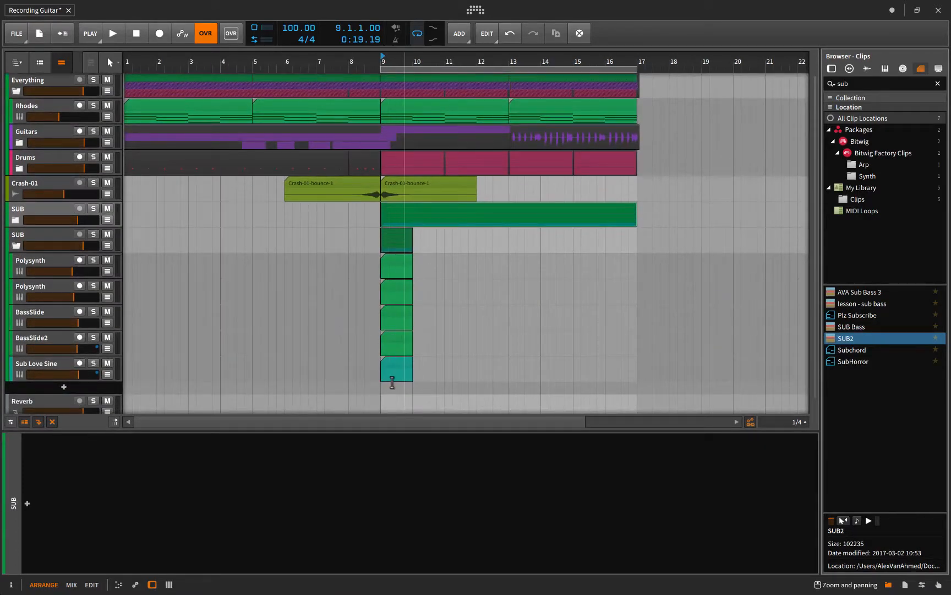
left_click(26, 259)
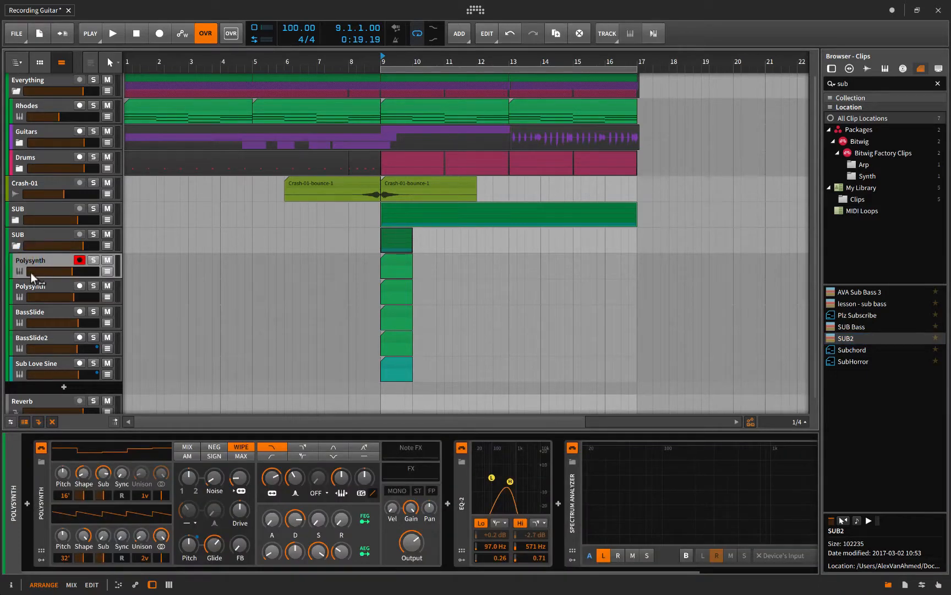
left_click(33, 286)
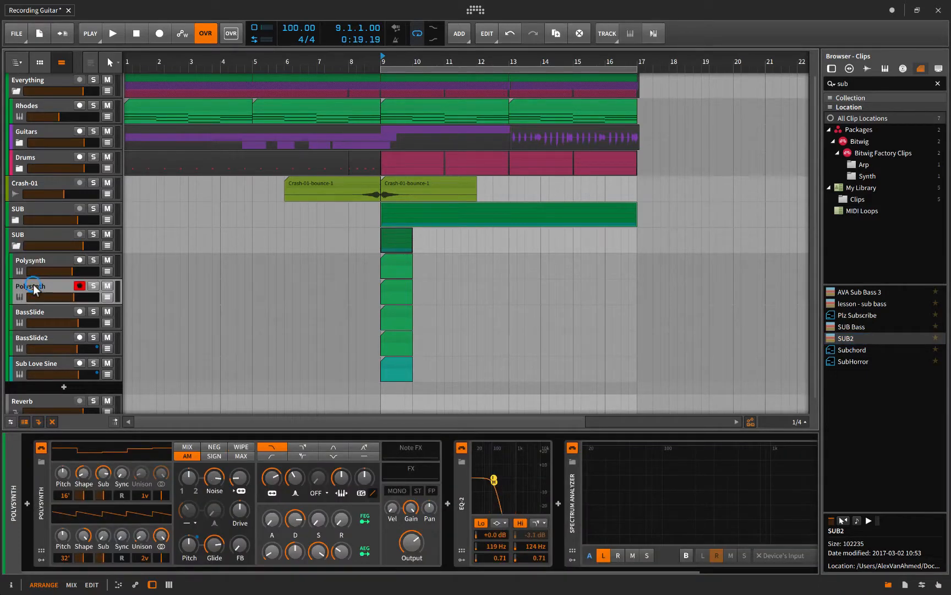
left_click(15, 246)
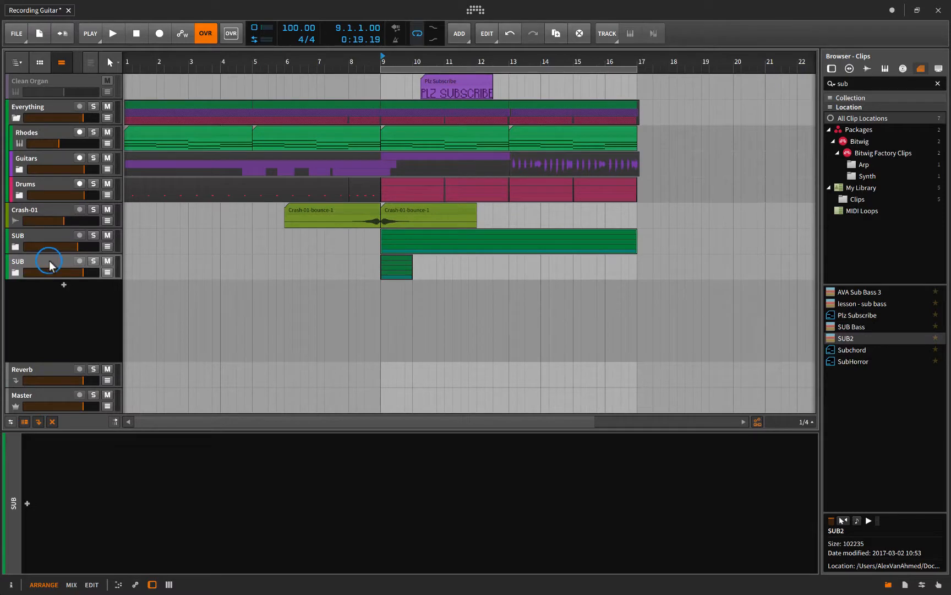
key("Delete")
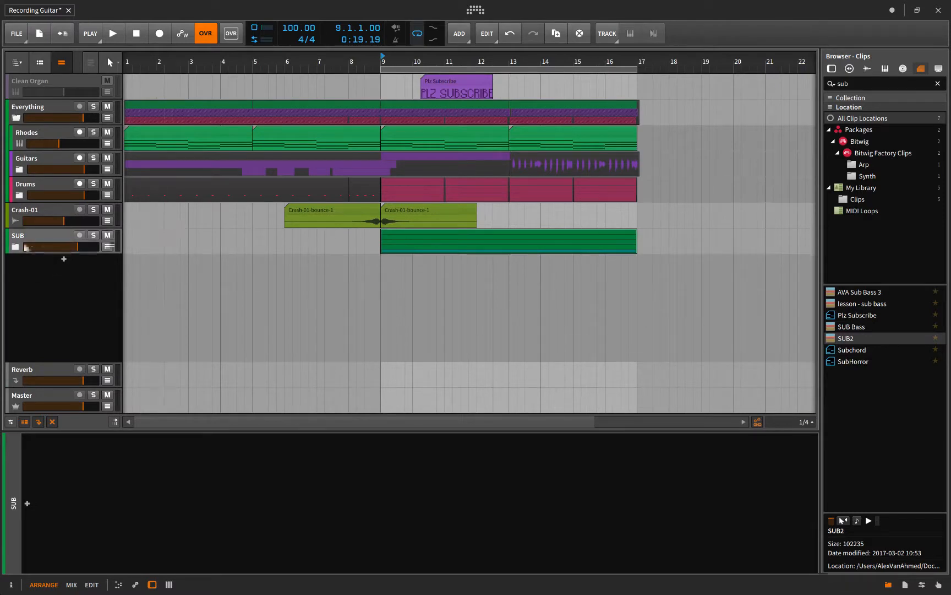
Expand the original SUB group and delete the clips at bar 9 from all five layer tracks
left_click(15, 246)
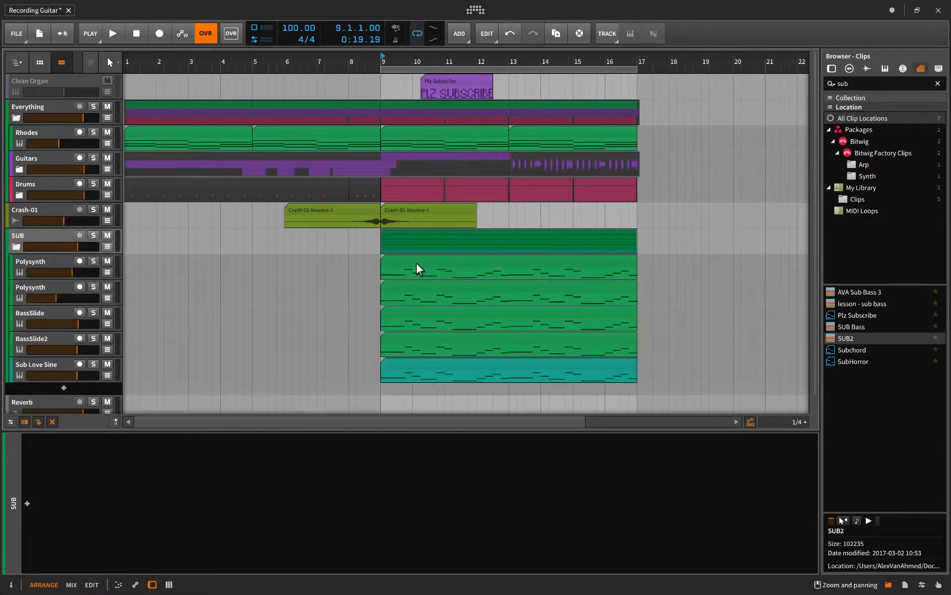
left_click(393, 260)
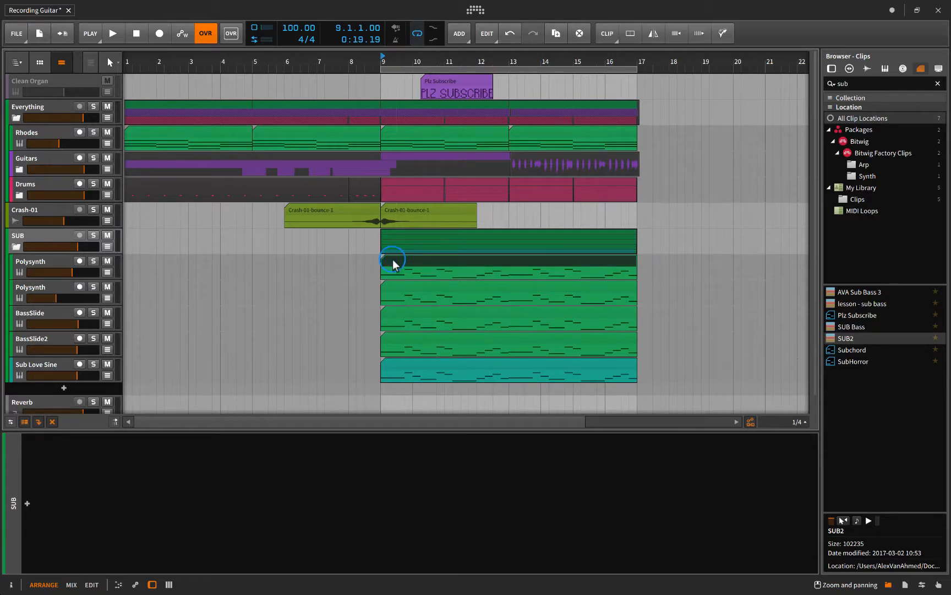
left_click(401, 366, "shift")
key("Delete")
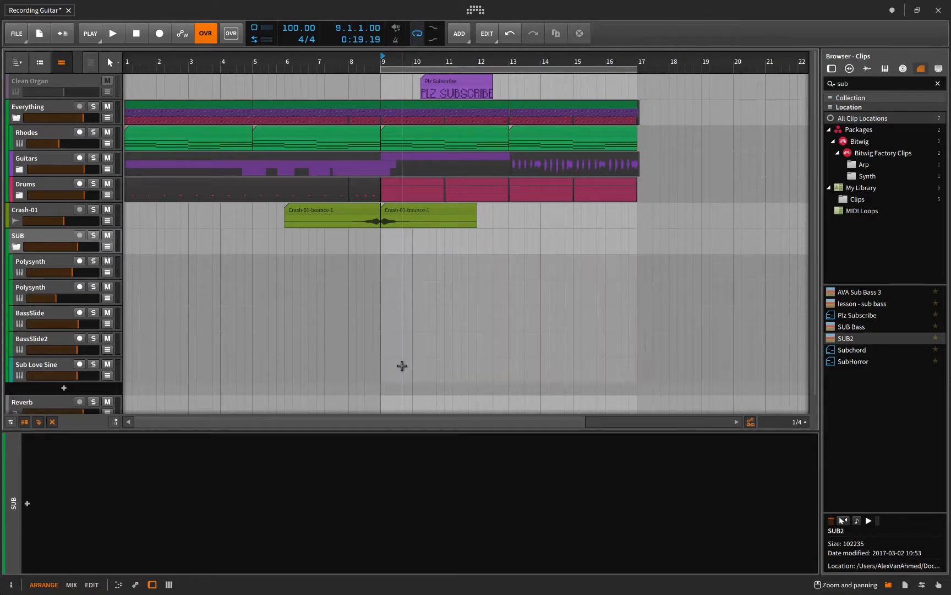
Copy the Rhodes clip at bar 9 onto the first Polysynth track of the SUB group at the same position
left_click(382, 262)
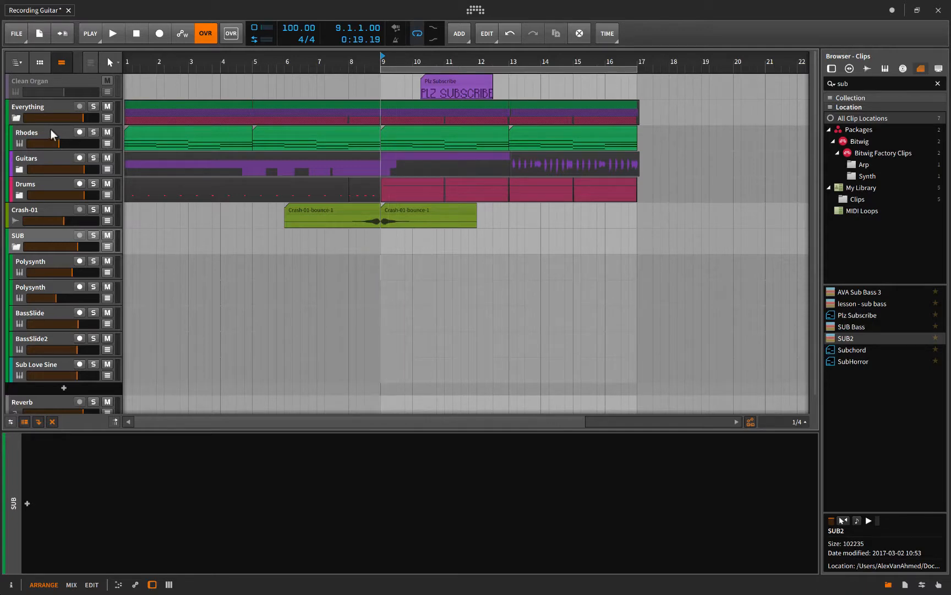
left_click(397, 134)
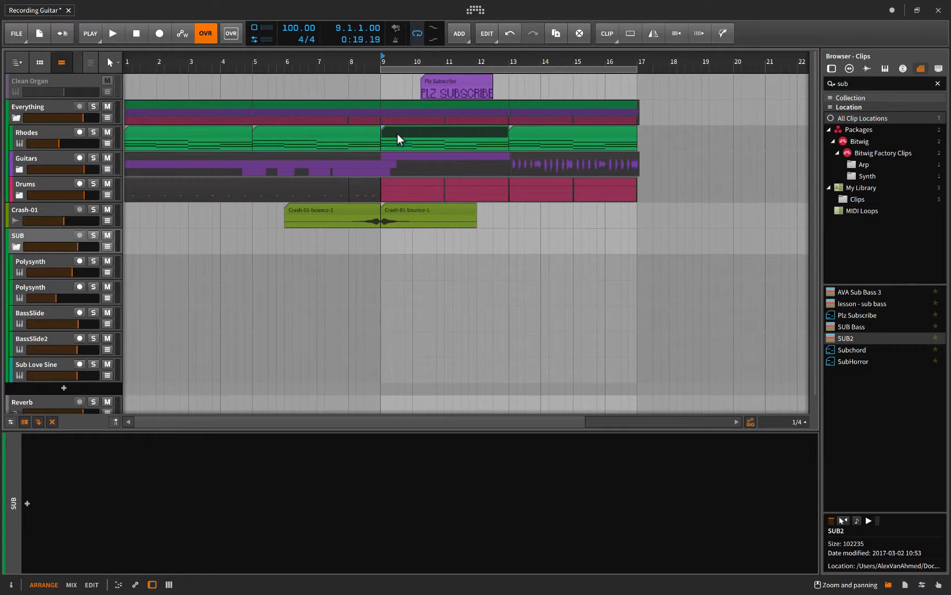
left_click_drag(397, 133, 400, 268)
Open the copied Polysynth clip in an enlarged note editor and delete its upper chord notes, keeping only A2, G2, F2 and G#2
double_click(408, 262)
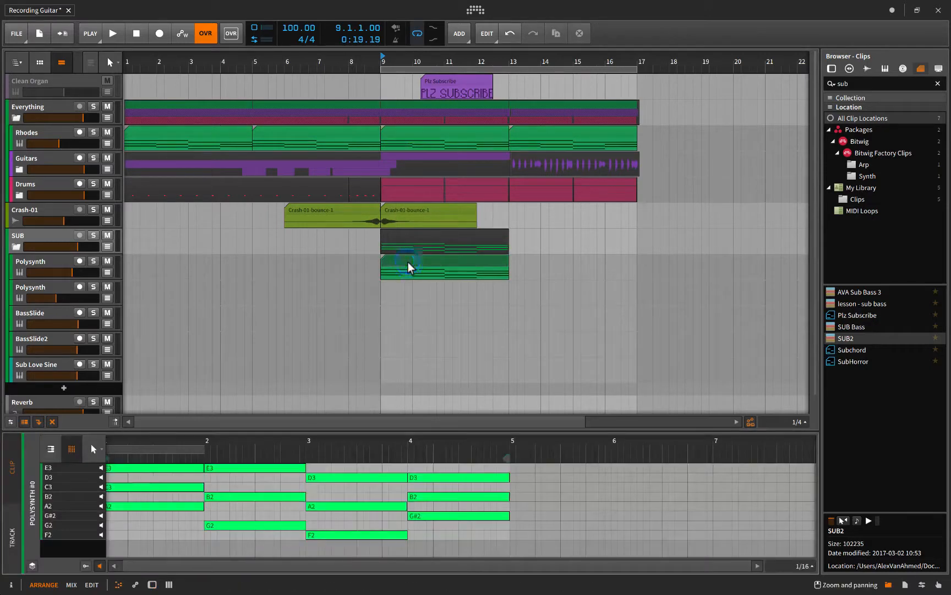
left_click_drag(347, 430, 344, 317)
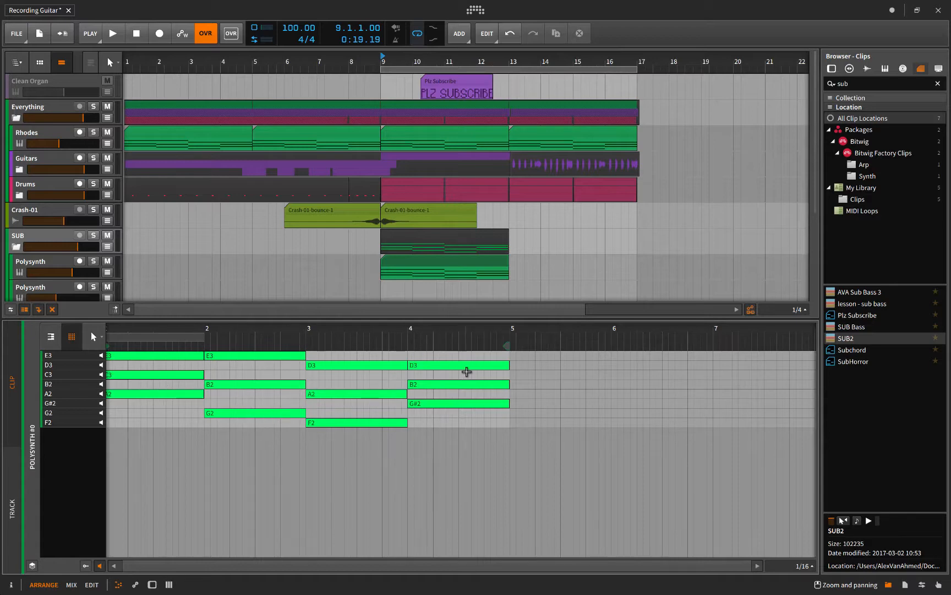
left_click_drag(515, 353, 294, 392)
key("Delete")
left_click_drag(226, 384, 149, 351)
key("Delete")
Play the arrangement from bar 9 to hear the new bass clip on the first Polysynth layer, and stop playback
key("space")
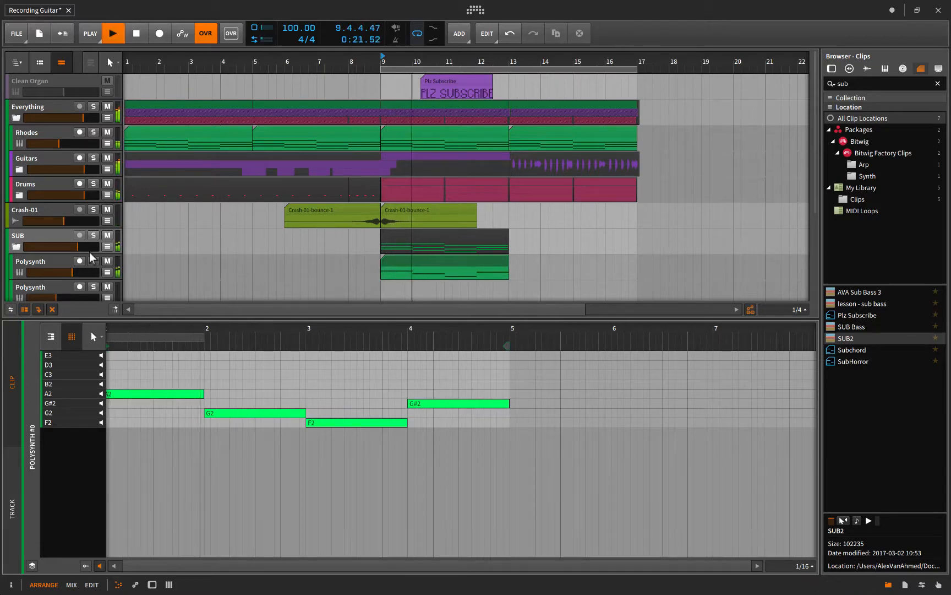
scroll(195, 240, "down", 3)
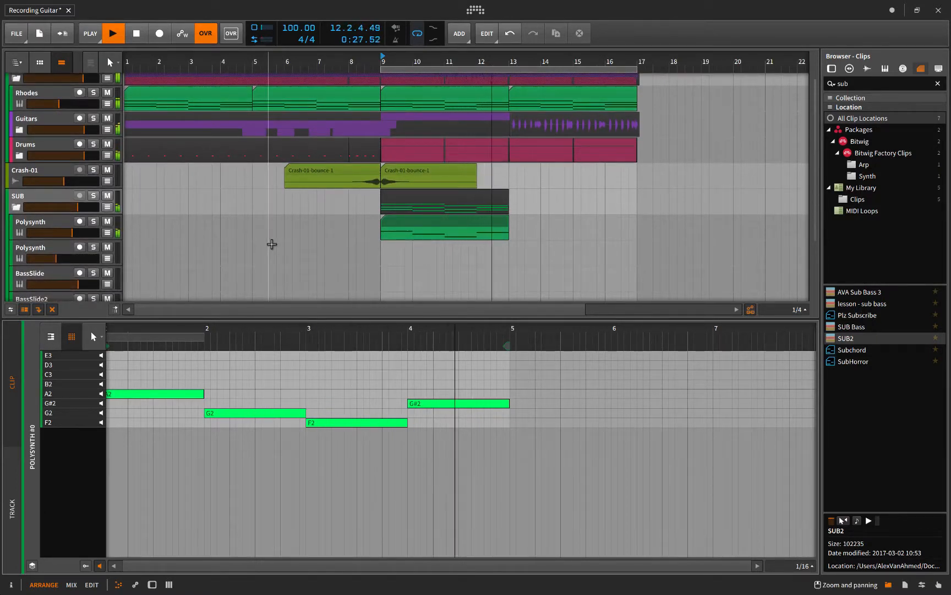
key("space")
Shrink the note editor and copy the bass clip at bar 9 to the second Polysynth, BassSlide, BassSlide2 and Sub Love Sine tracks
left_click_drag(342, 317, 342, 347)
left_click(409, 225)
scroll(405, 221, "down", 2)
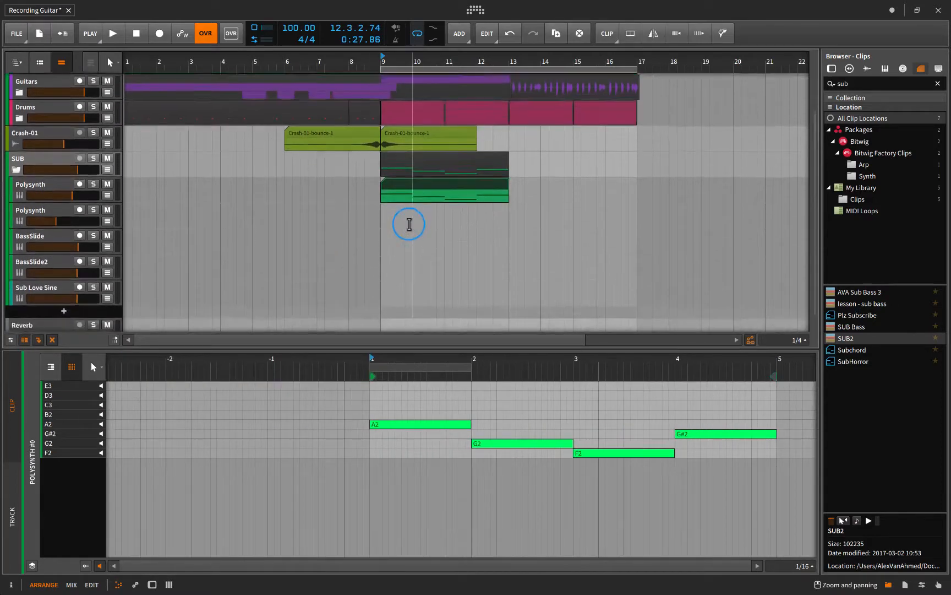
left_click_drag(406, 185, 409, 280)
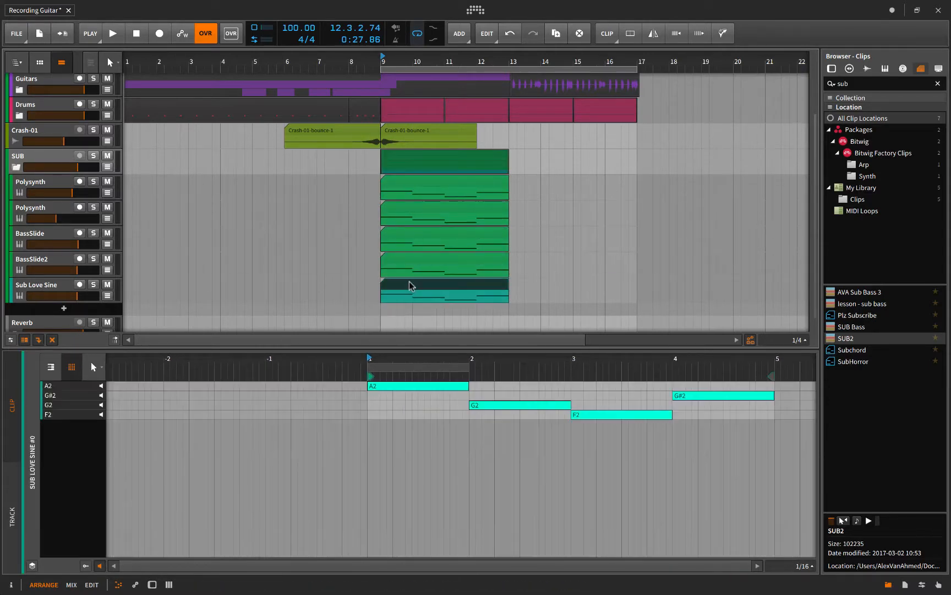
Play the arrangement from bar 9 to hear all five SUB layers together, stop playback and return the play position to bar 9
left_click(380, 184)
key("space")
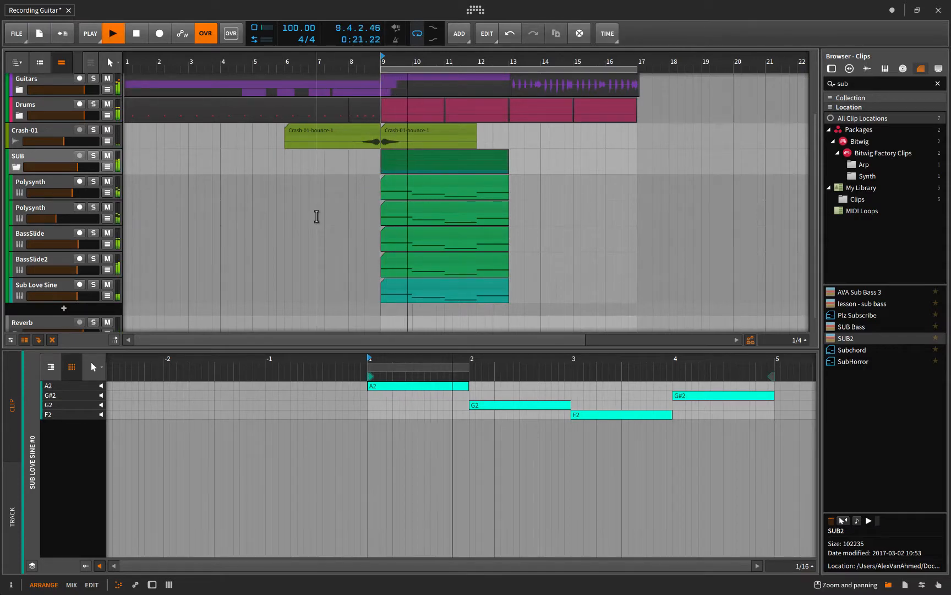
scroll(316, 237, "right", 3)
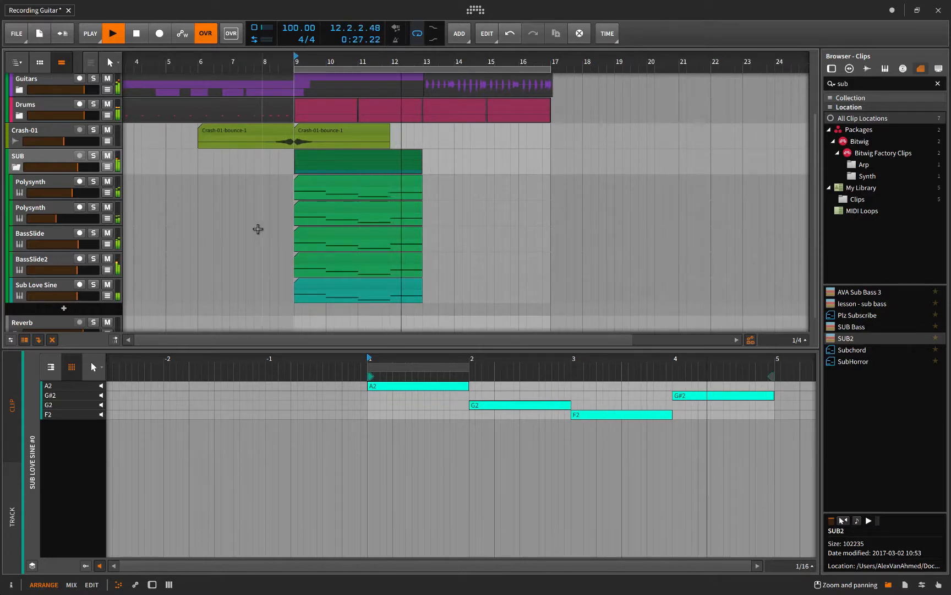
key("space")
left_click(289, 184)
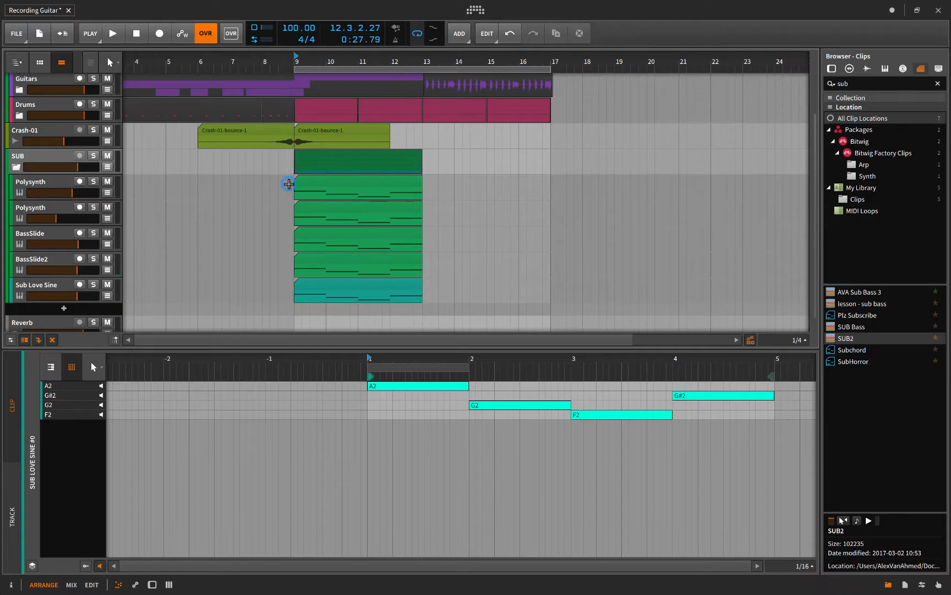
left_click(292, 182)
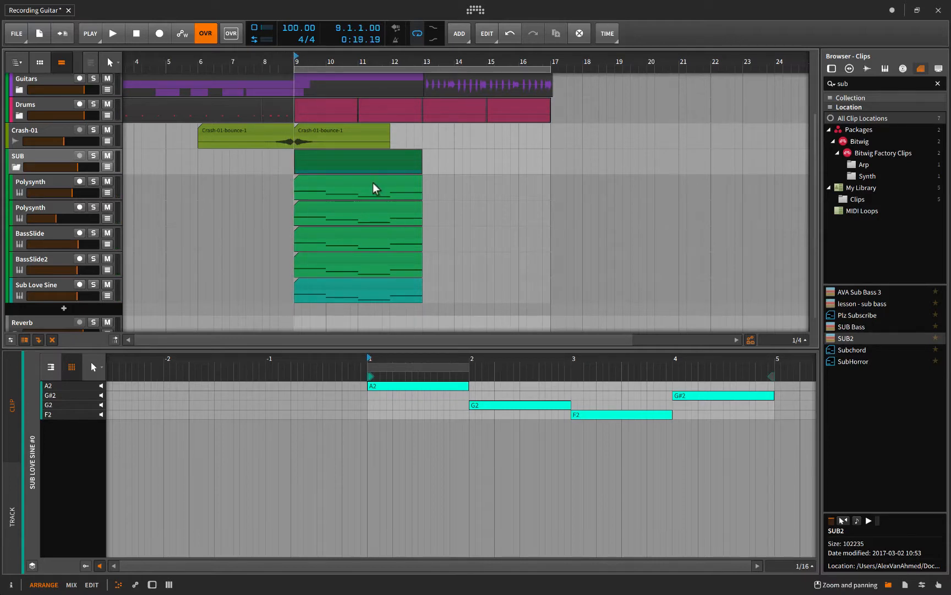
Hide the clip browser and shrink the note editor so the arranger shows every track from Clean Organ to Master
key("b")
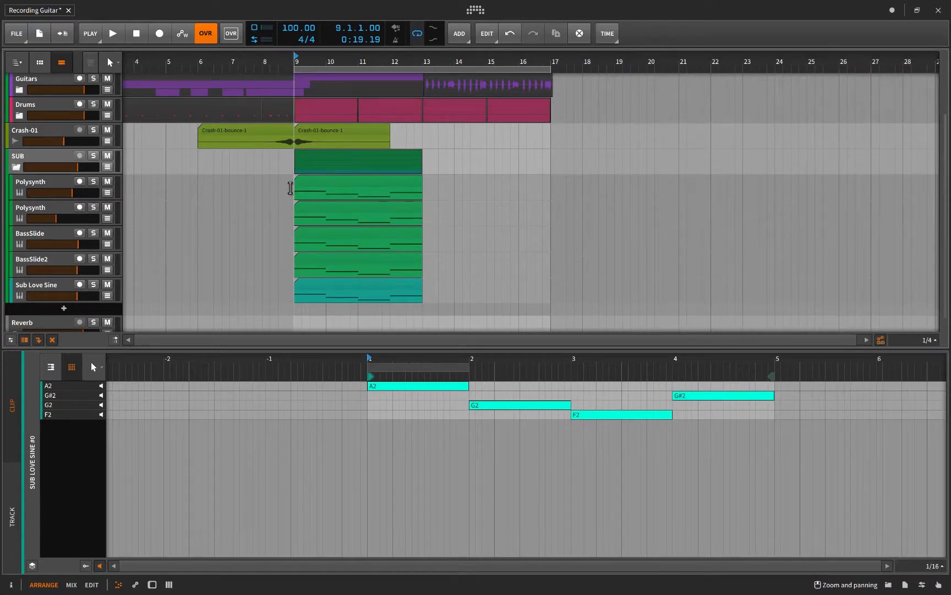
scroll(286, 188, "up", 2)
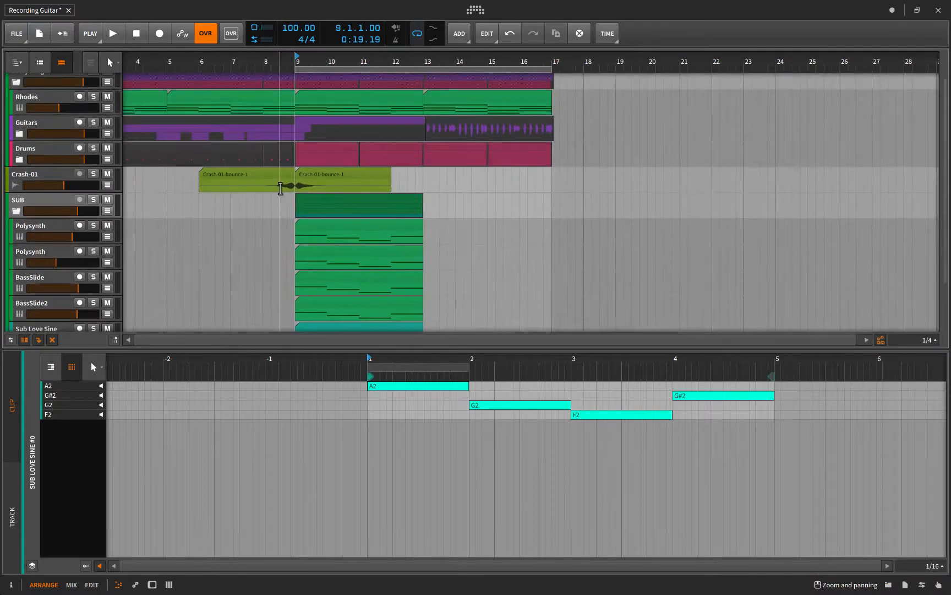
left_click_drag(311, 347, 312, 465)
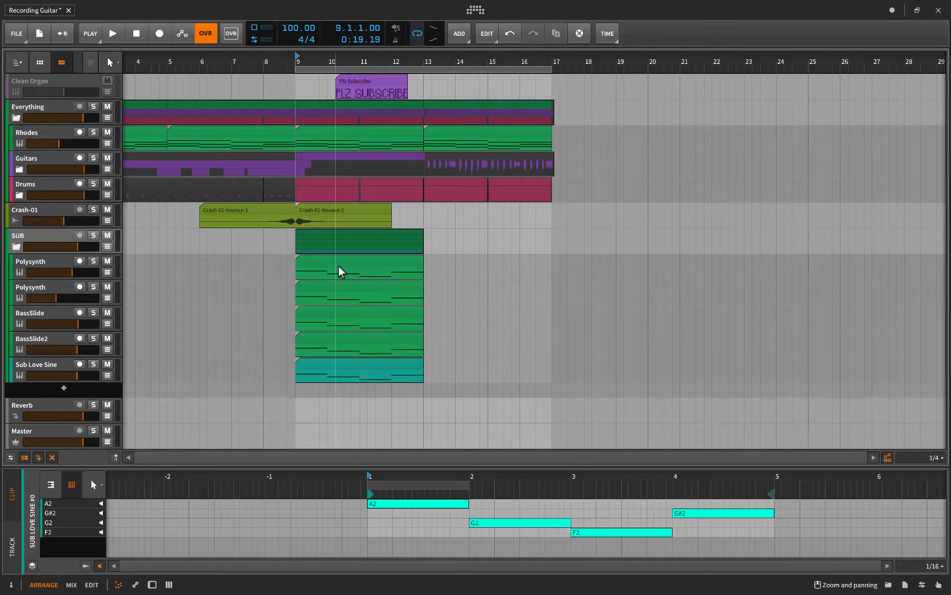
Duplicate the five bass clips at bar 9 in the SUB group so the copies start at bar 13
left_click(332, 286)
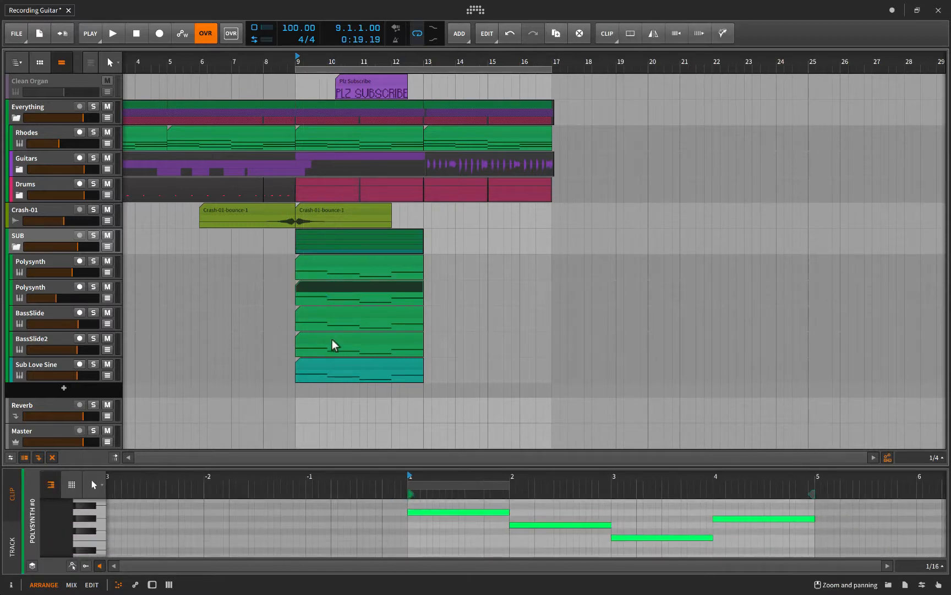
left_click(380, 265)
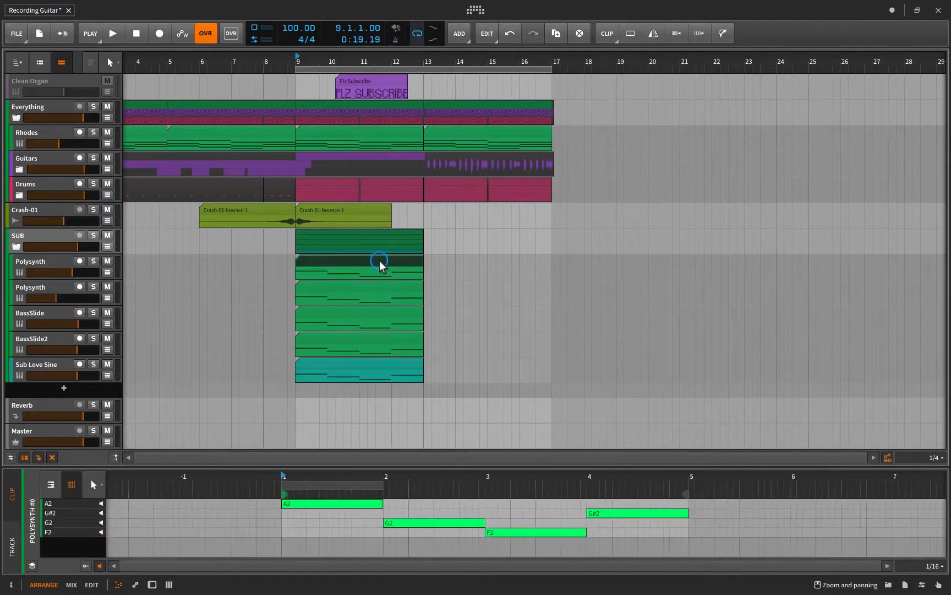
left_click(381, 364, "shift")
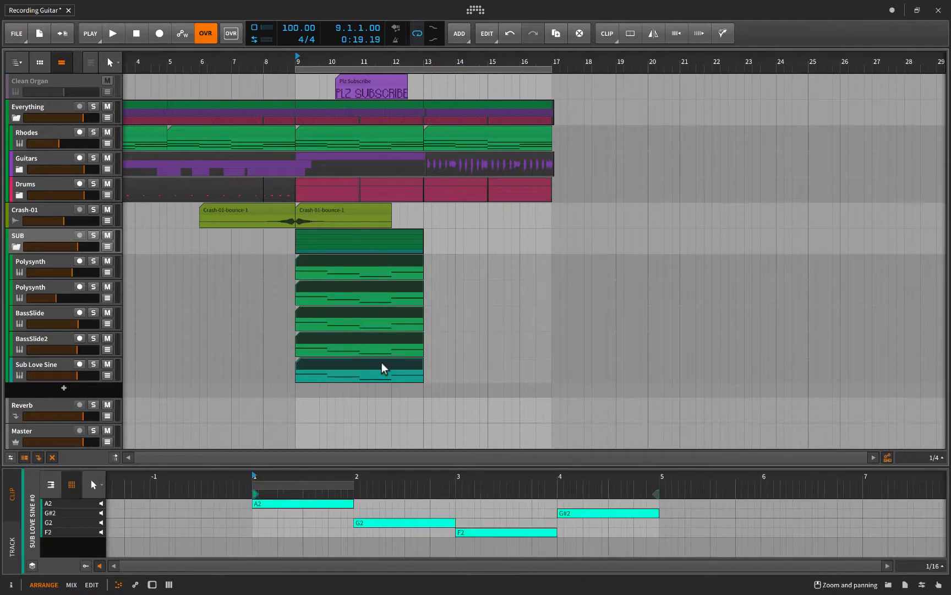
key("ctrl+d")
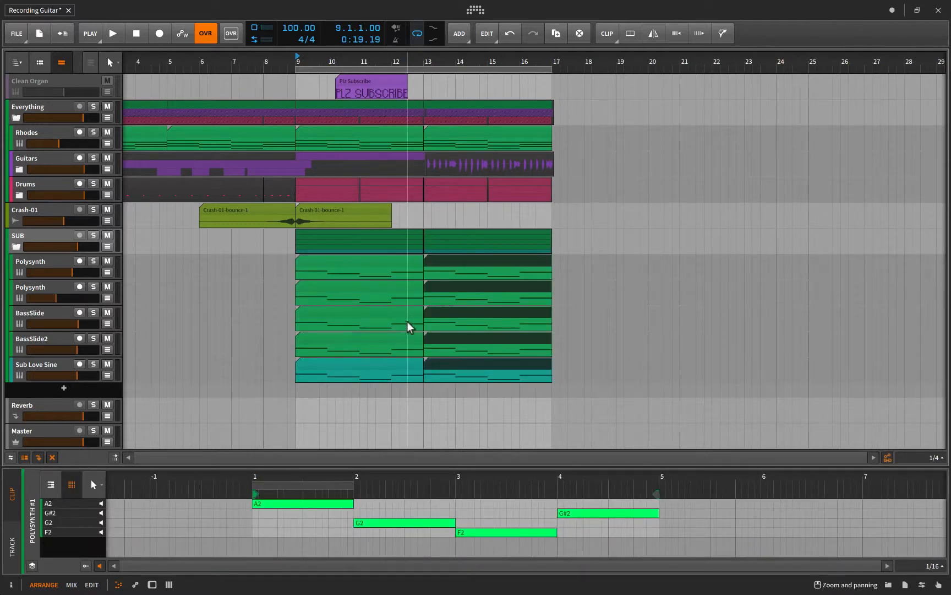
Delete the bar 13 clips on the second Polysynth, BassSlide, BassSlide2 and Sub Love Sine tracks
left_click(435, 284)
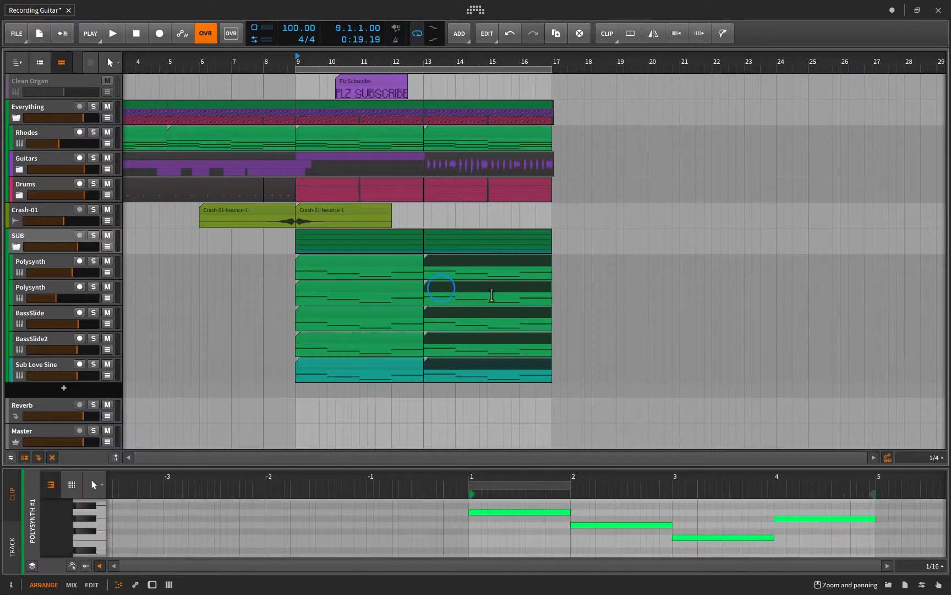
left_click(591, 304)
left_click(508, 293)
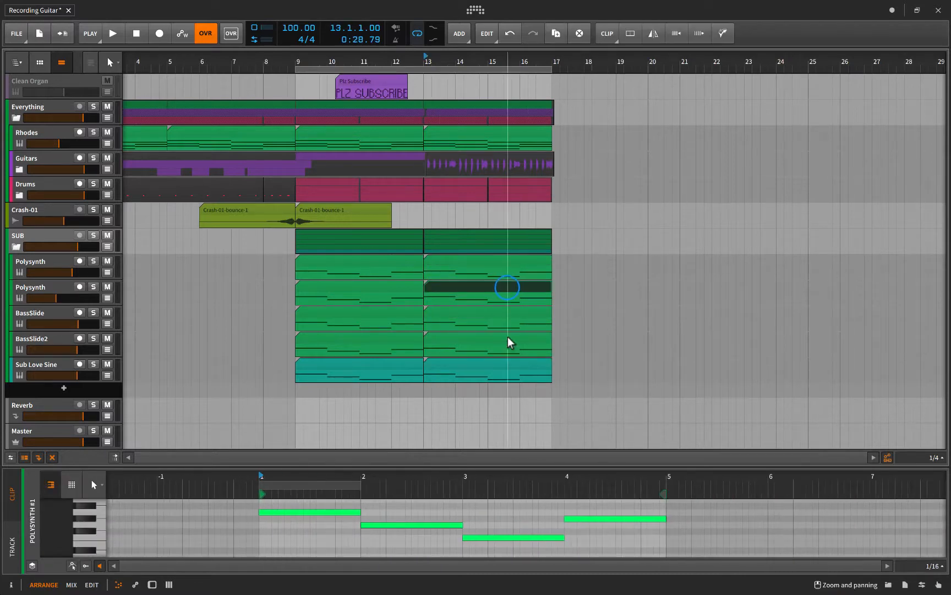
left_click(509, 366)
left_click(509, 366, "shift")
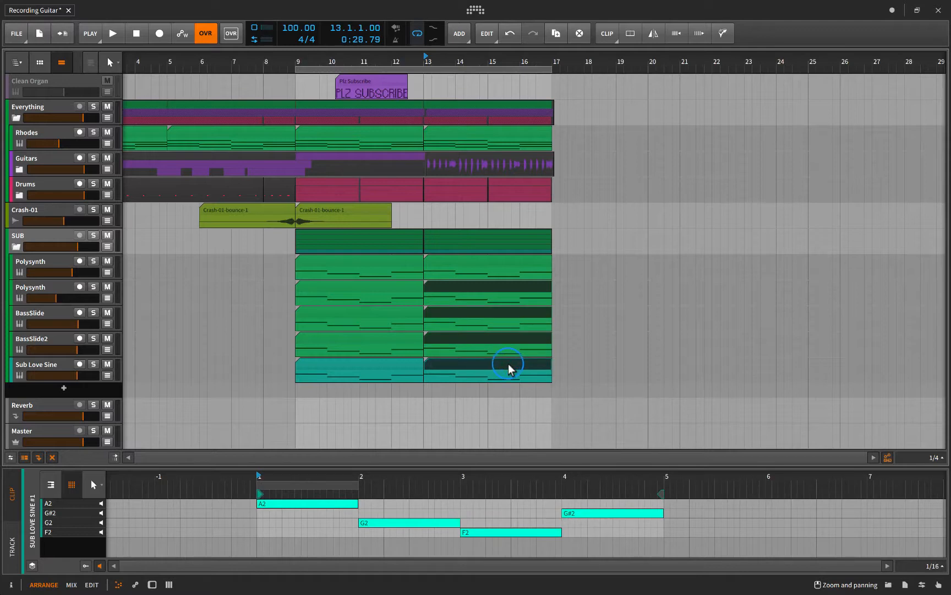
key("Delete")
Copy the Rhodes clip at bar 13 over the first Polysynth's clip and open the copy in an enlarged note editor
left_click(471, 269)
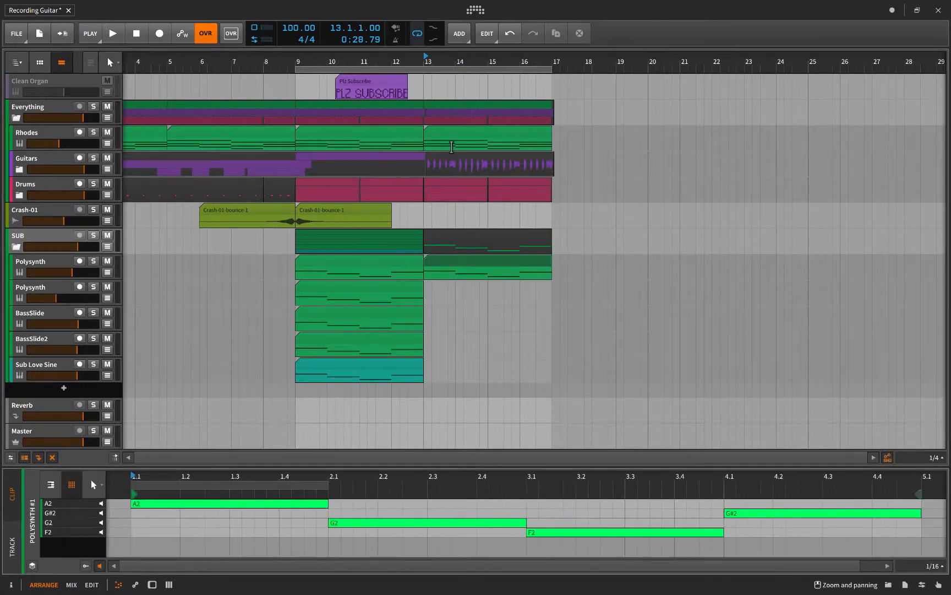
left_click(455, 137)
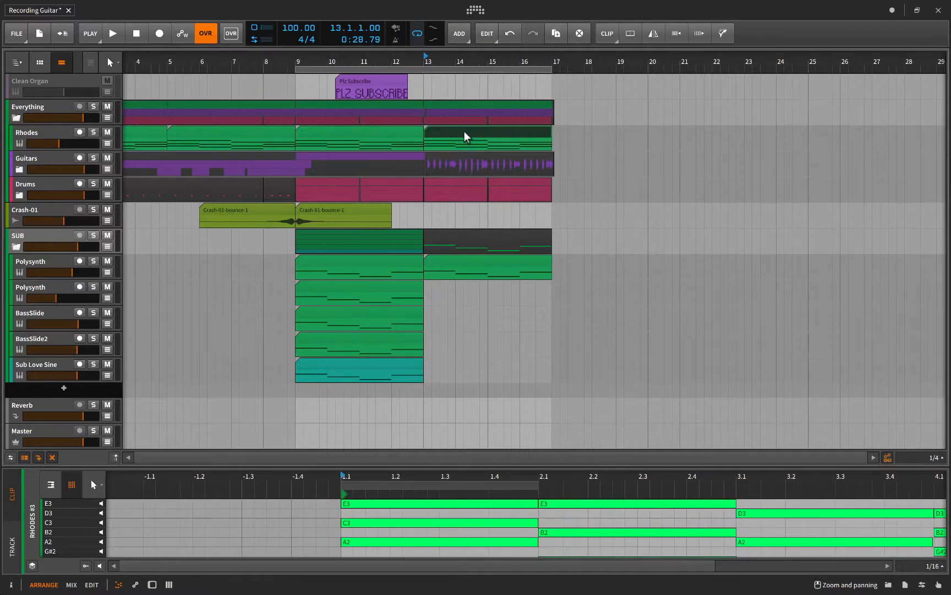
left_click_drag(465, 133, 462, 270)
left_click(462, 268)
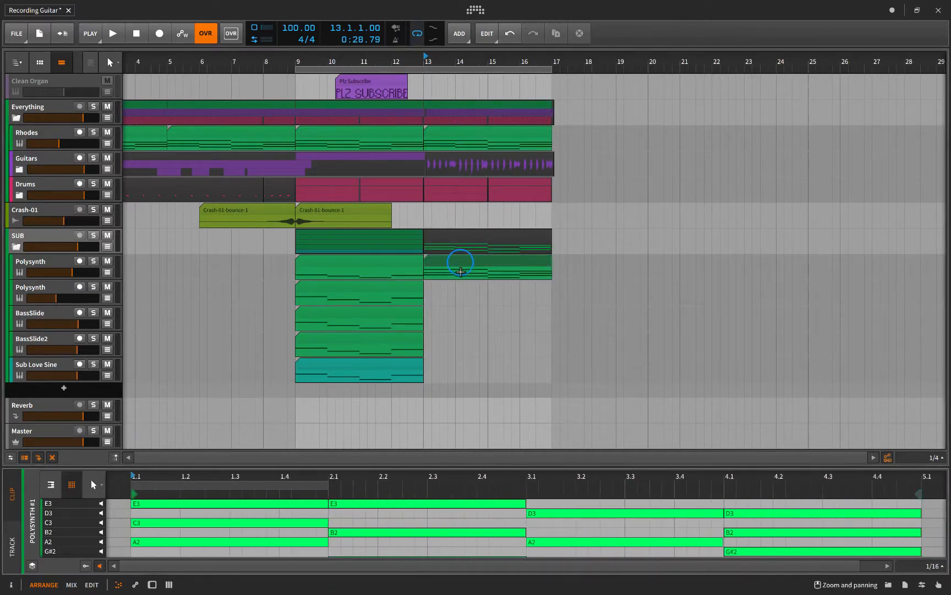
left_click_drag(450, 467, 436, 304)
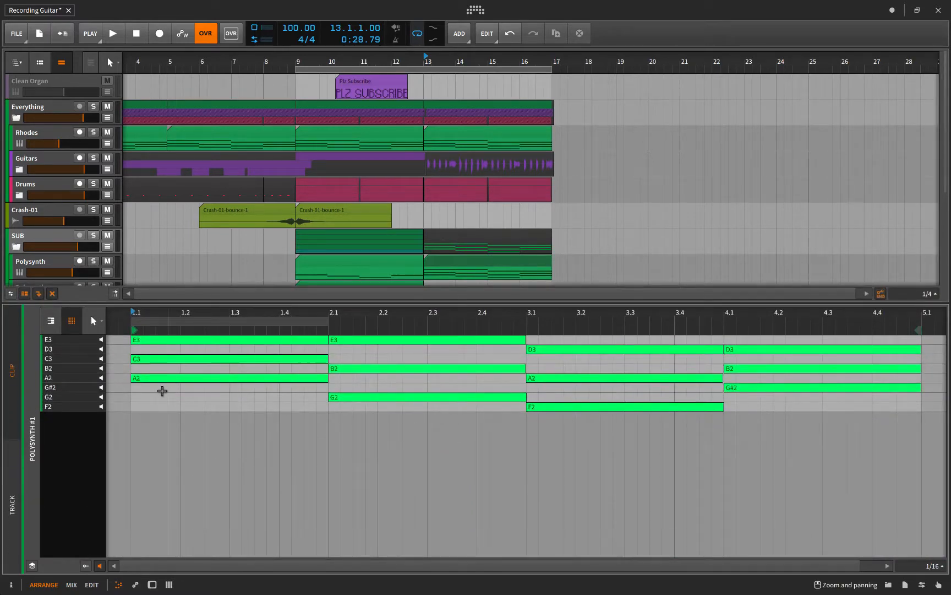
Split the first chord's A2, C3 and E3 notes at 1.3, and its C3 and E3 notes also at 1.4
left_click(230, 378)
left_click(229, 358)
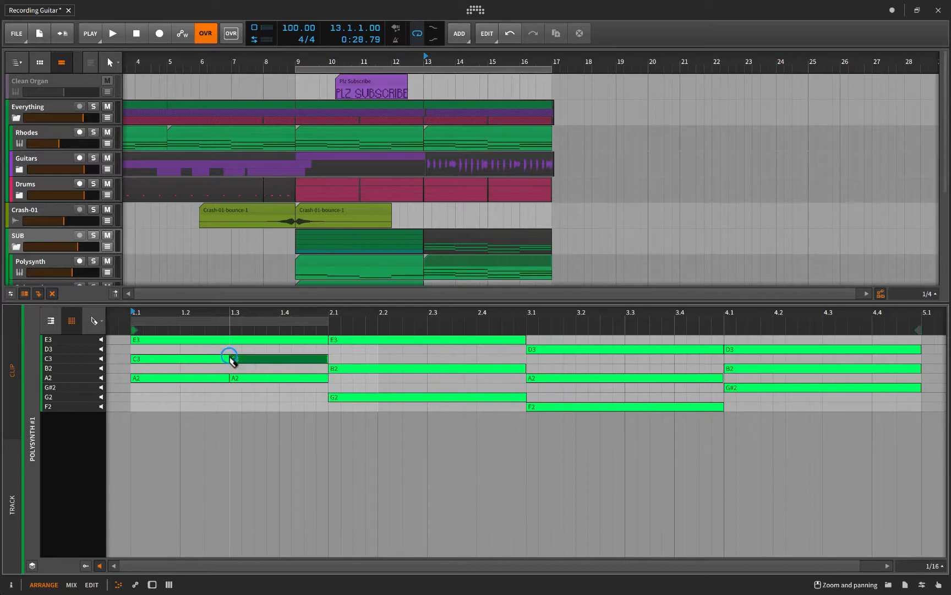
left_click(278, 359)
left_click(280, 340)
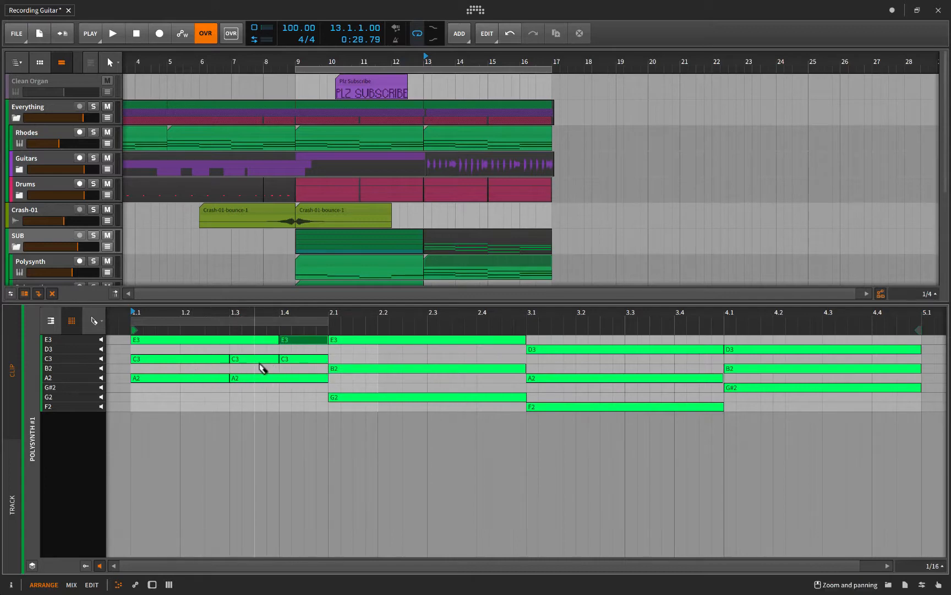
left_click(231, 340)
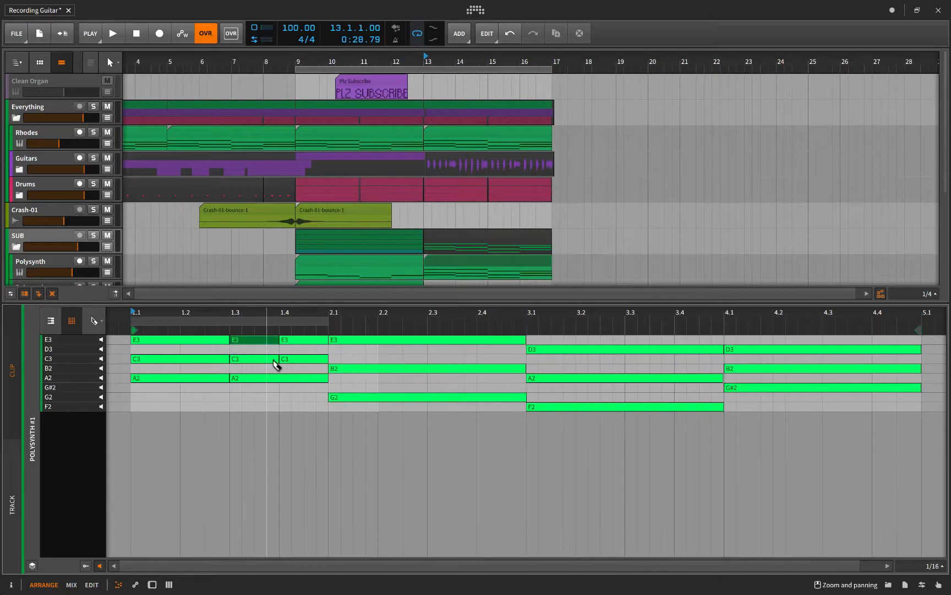
Delete the surplus first-bar pieces, keeping only A2 from 1.1, E3 at 1.3 and C3 at 1.4
key("1")
left_click(205, 359)
key("Delete")
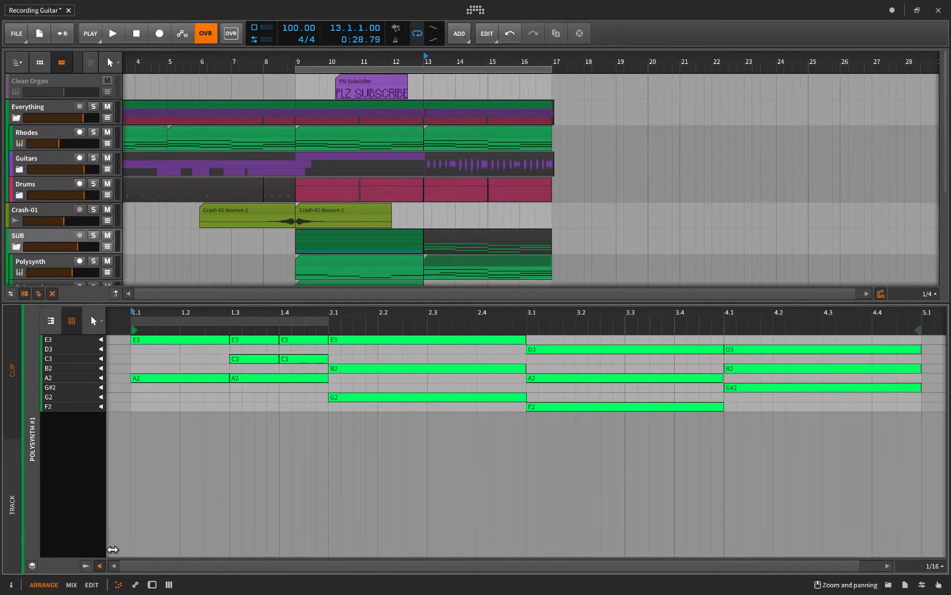
double_click(195, 346)
double_click(244, 359)
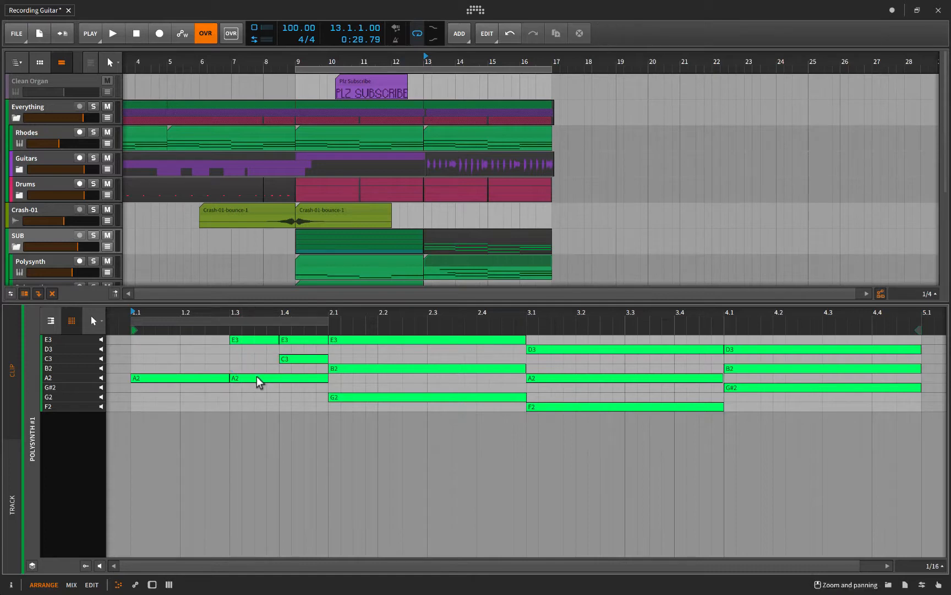
double_click(257, 378)
double_click(285, 340)
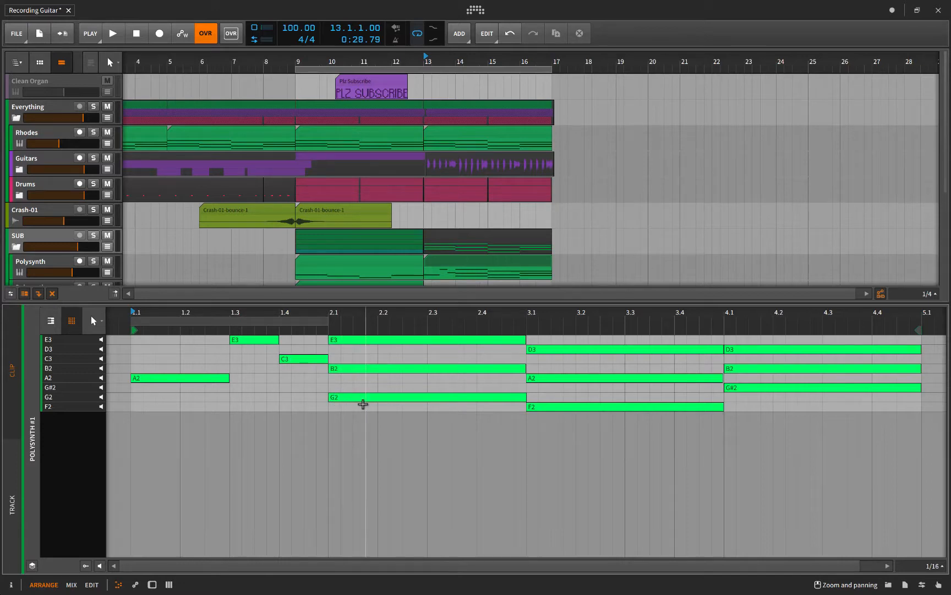
Split the second chord's G2, B2 and E3 notes at 2.3, and its E3 and B2 notes also at 2.4
left_click(427, 398, "alt")
left_click(428, 368, "alt")
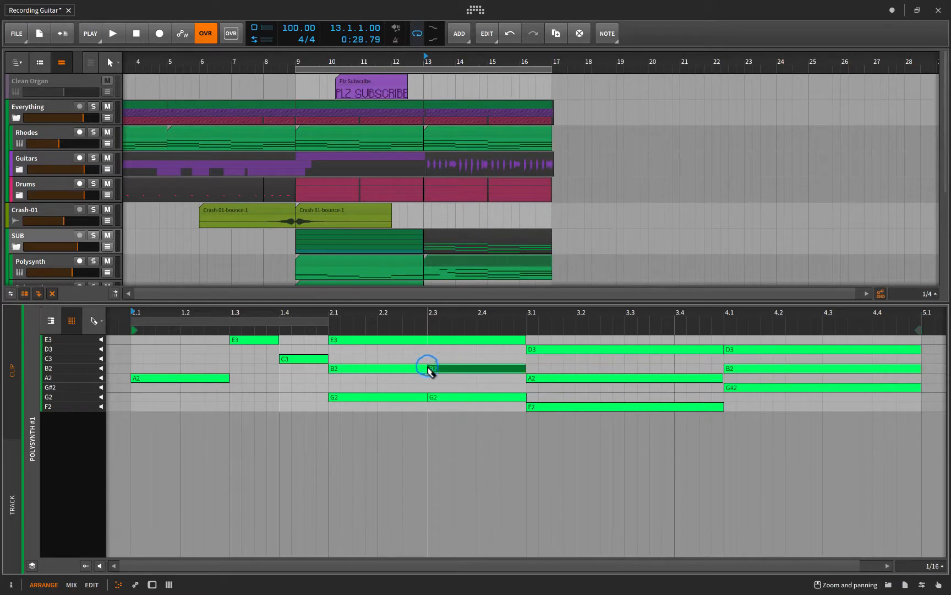
left_click(428, 340, "alt")
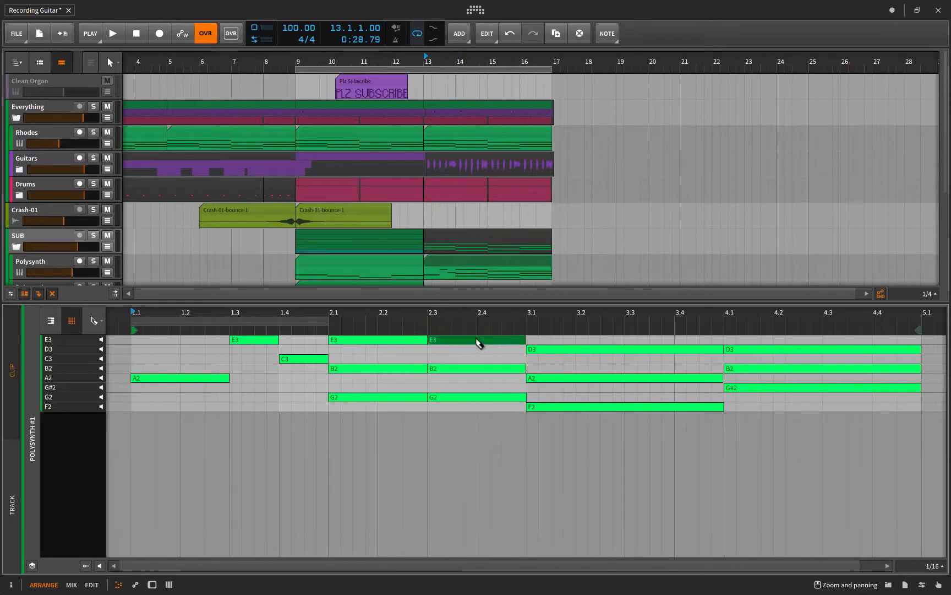
left_click(476, 340, "alt")
left_click(478, 368, "alt")
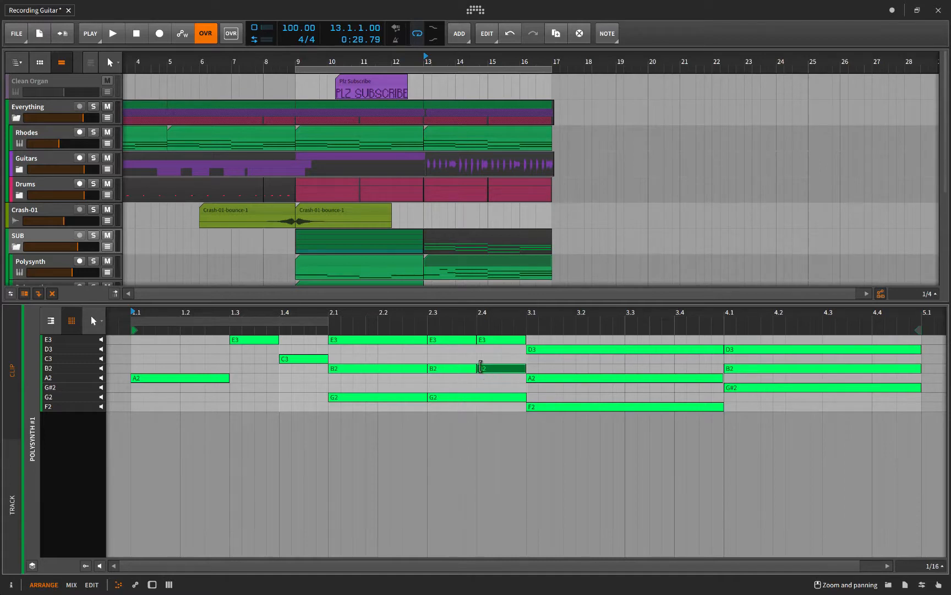
Delete the surplus second-bar pieces, keeping only G2 from 2.1, E3 at 2.3 and B2 at 2.4
double_click(440, 399)
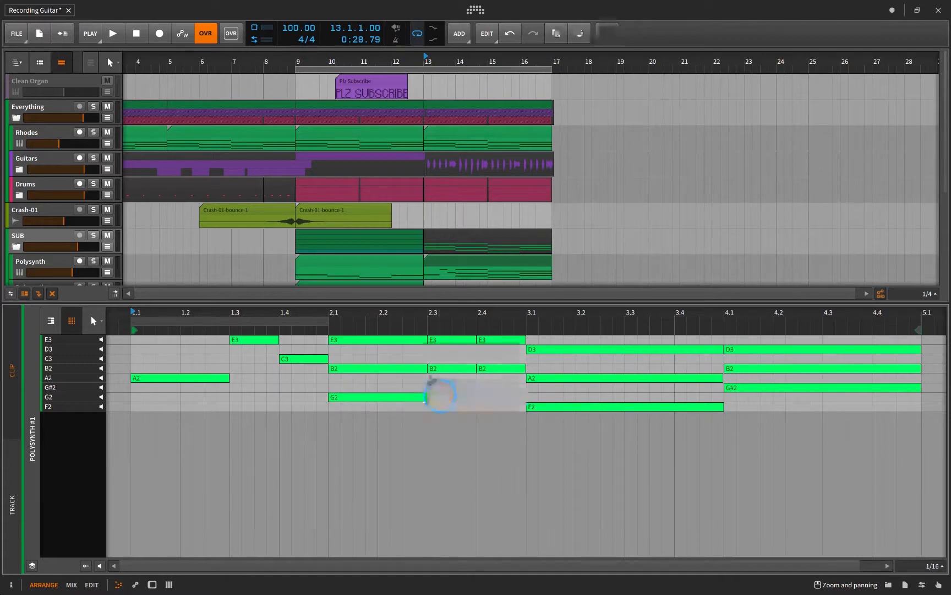
double_click(404, 368)
double_click(395, 339)
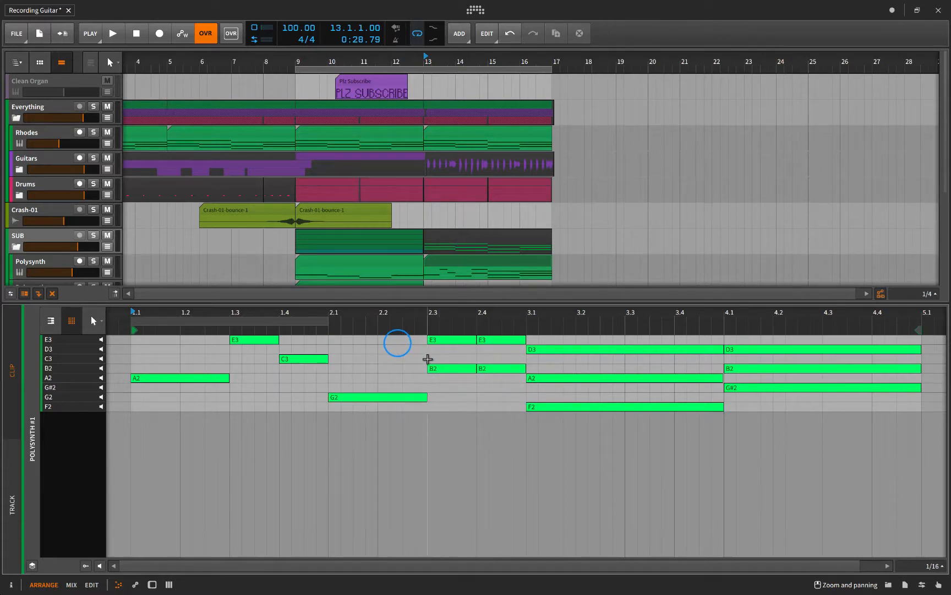
left_click(443, 367)
double_click(443, 368)
double_click(482, 340)
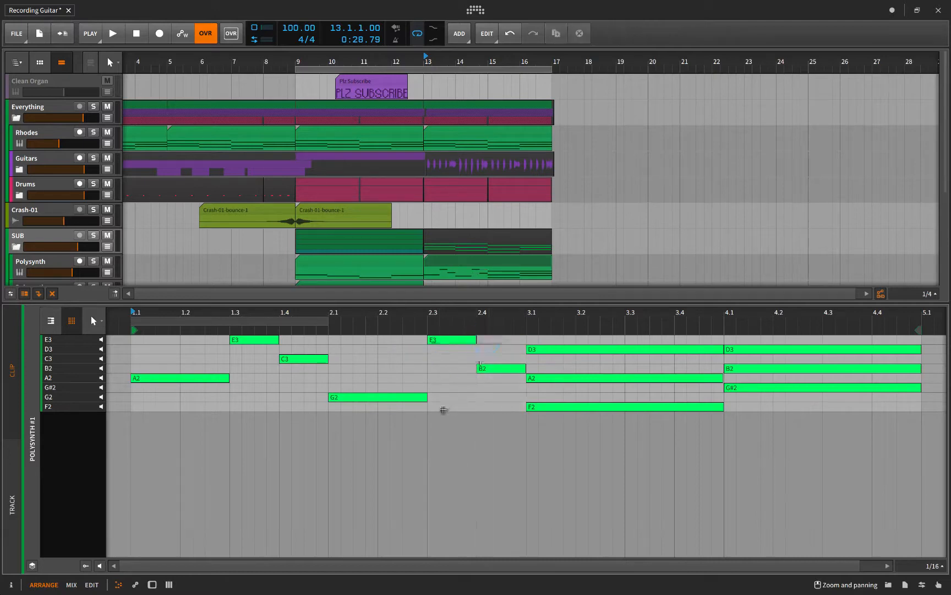
Play the arrangement from bar 13 to hear the new bass melody on the first Polysynth, and stop playback
scroll(444, 409, "right", 4)
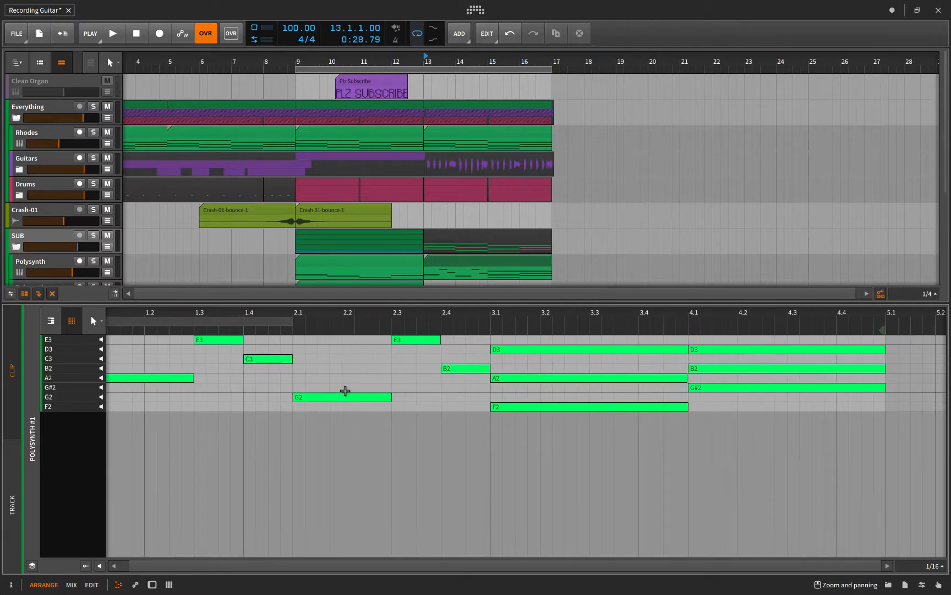
key("space")
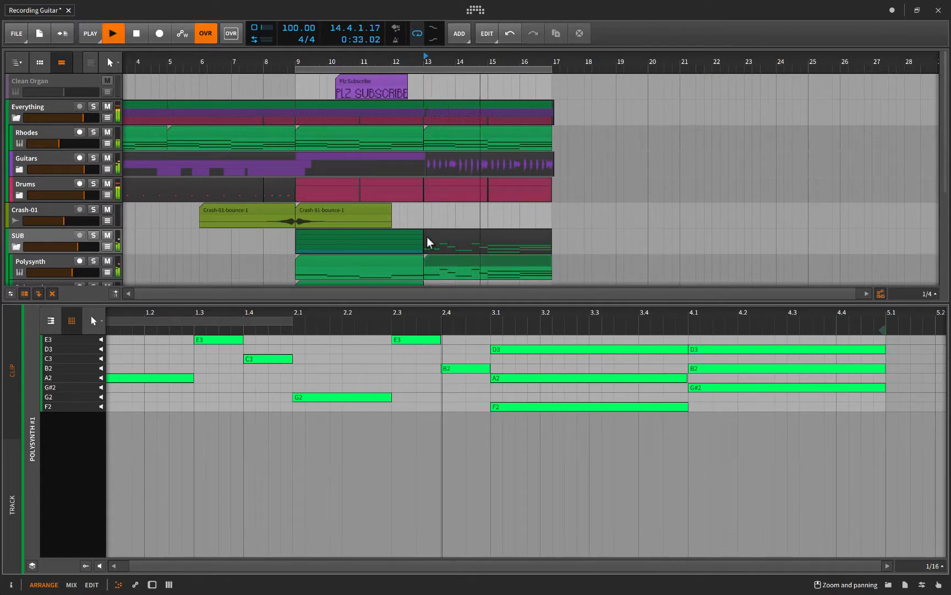
key("space")
Split the third chord's F2 and A2 notes at 3.3, and its A2 and D3 notes at 3.4
scroll(468, 378, "right", 4)
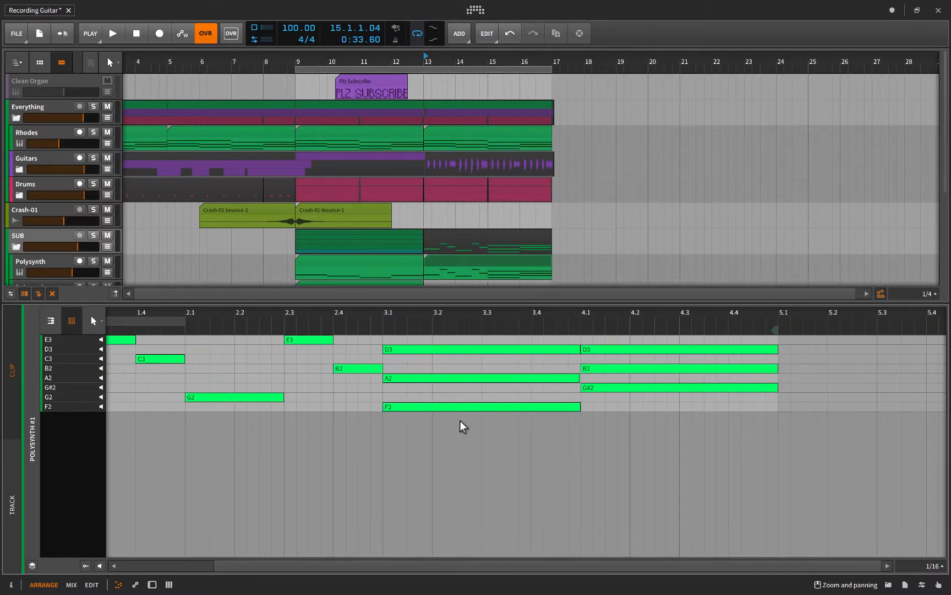
key("2")
left_click(483, 407)
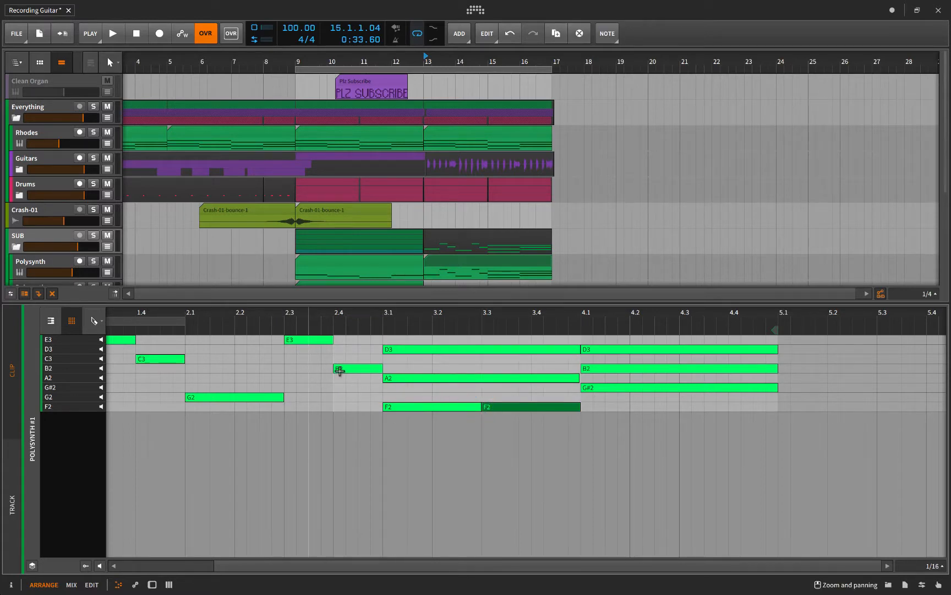
left_click(481, 379)
left_click(531, 379)
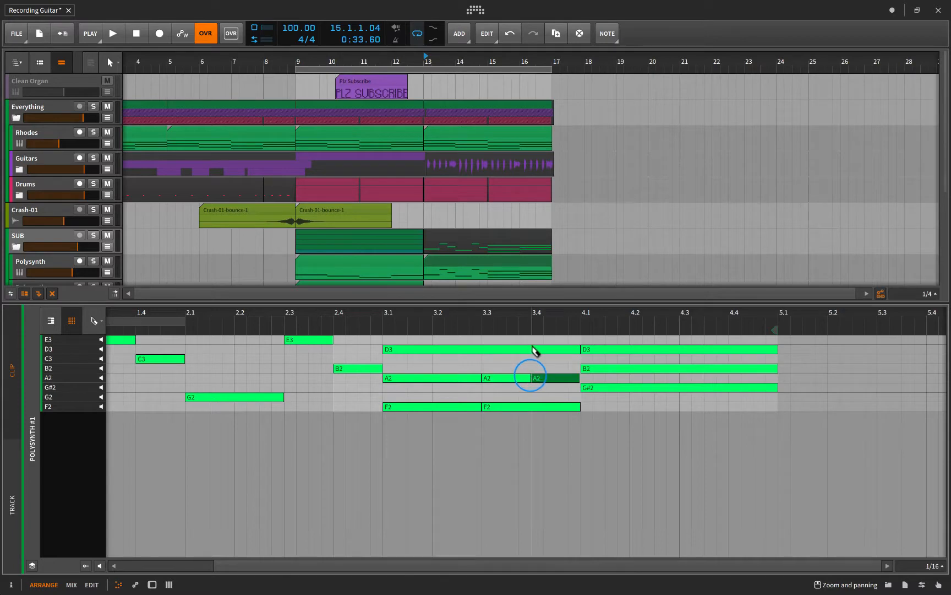
left_click(534, 350)
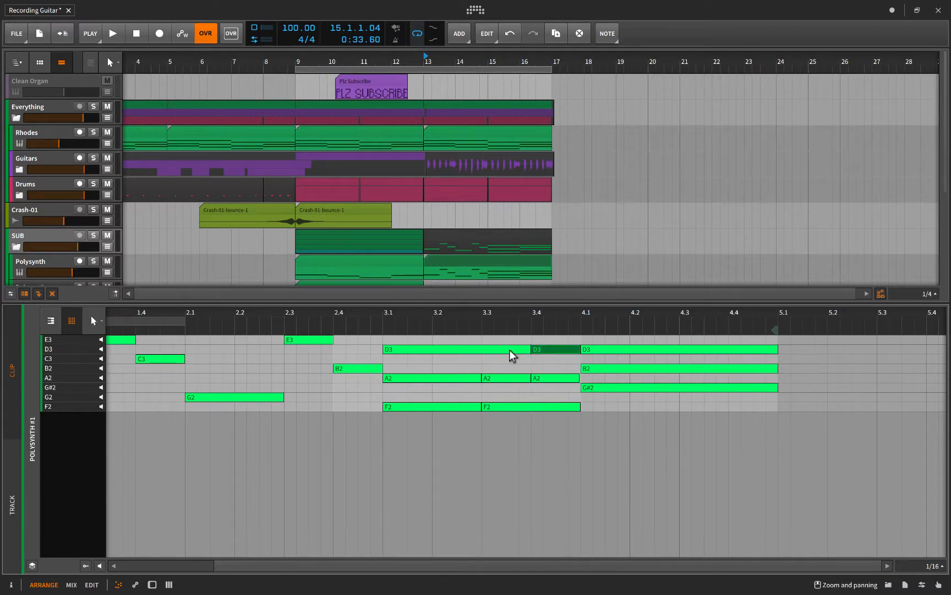
Delete the surplus third-bar pieces, keeping only F2 from 3.1, A2 at 3.3 and D3 at 3.4
left_click(509, 353)
key("Delete")
left_click(455, 378)
key("Delete")
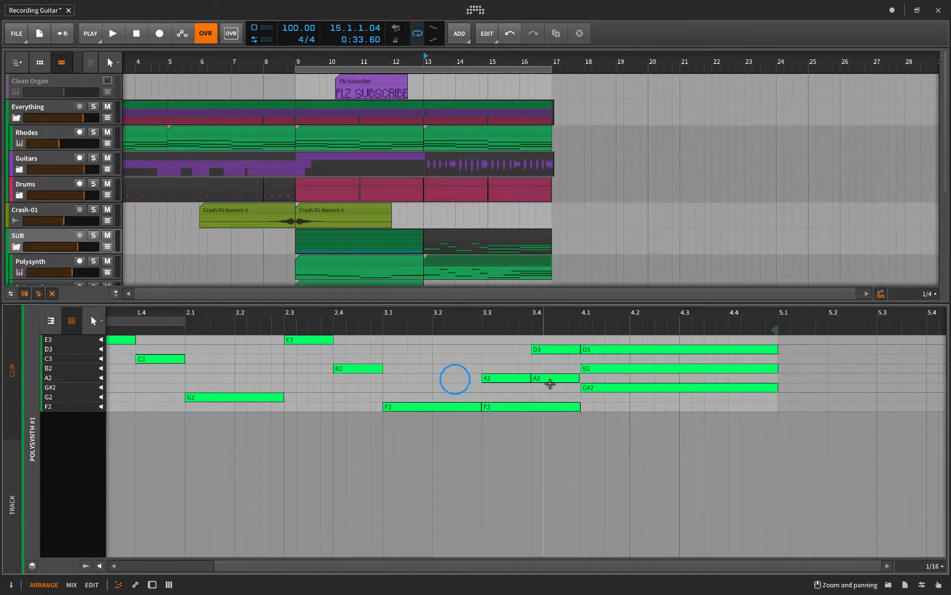
double_click(555, 378)
double_click(546, 406)
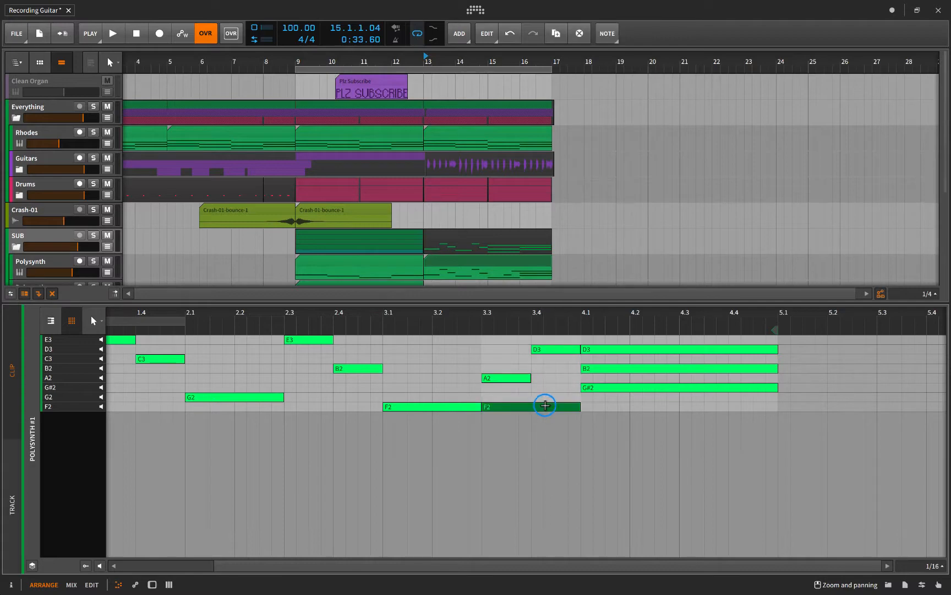
Split the fourth chord's G#2 and B2 notes at 4.3, and its B2 and D3 notes at 4.4
scroll(480, 421, "left", 4)
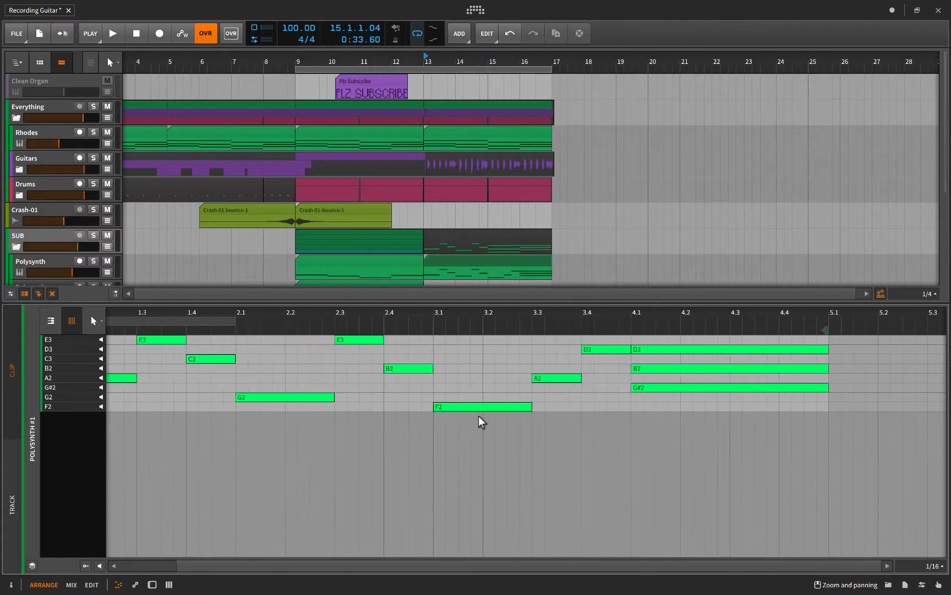
scroll(480, 421, "right", 5)
scroll(481, 421, "right", 1)
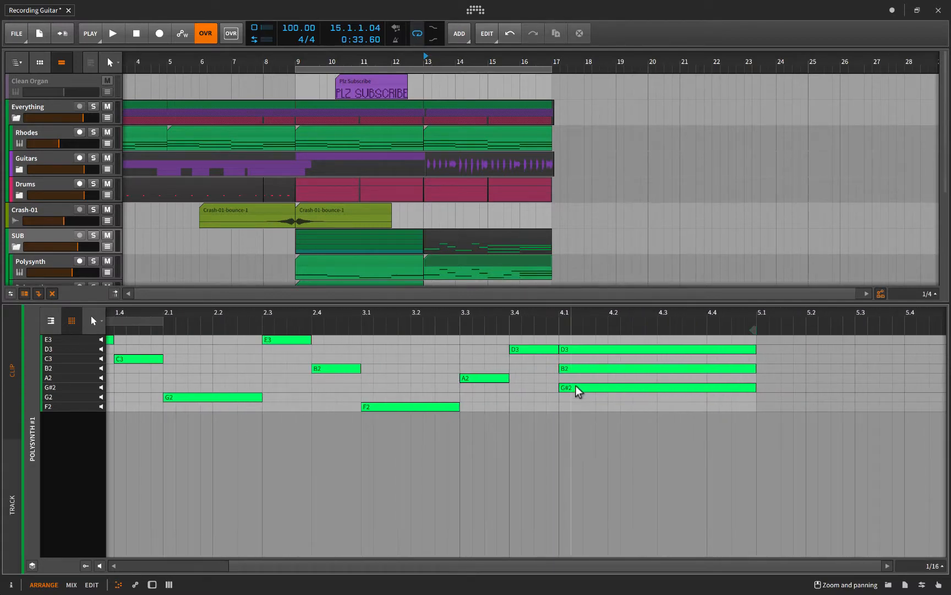
left_click(659, 388, "alt")
left_click(658, 367, "alt")
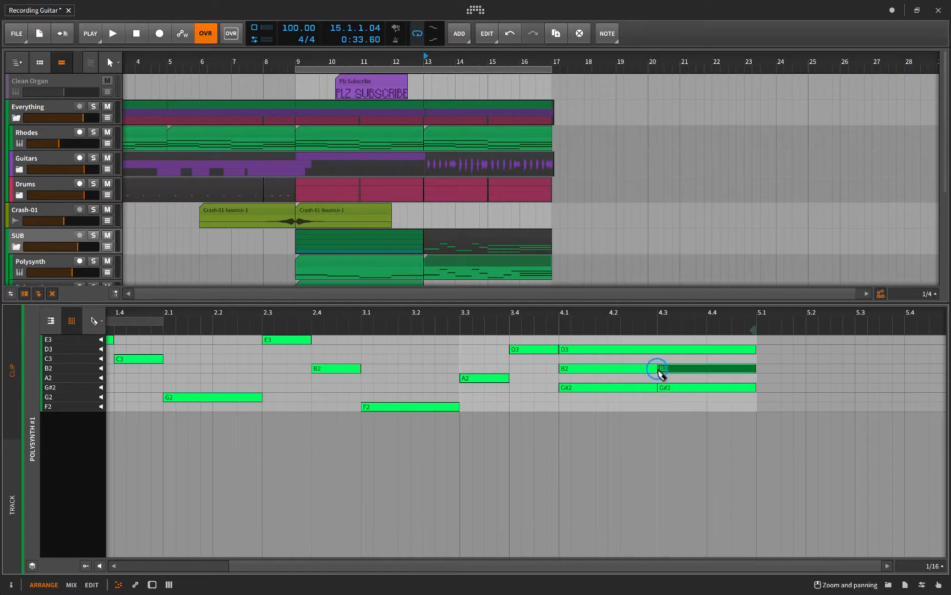
left_click(708, 368, "alt")
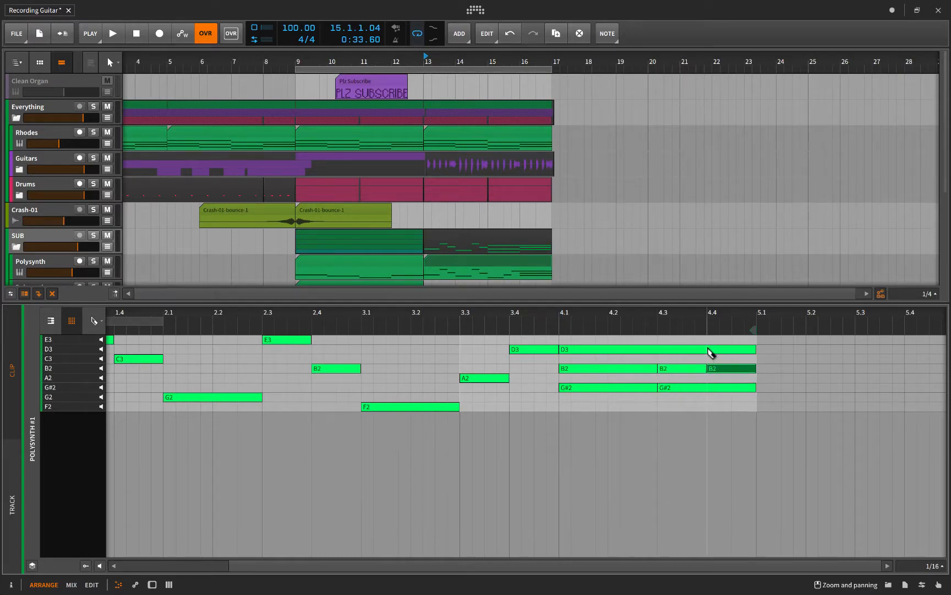
left_click(708, 349, "alt")
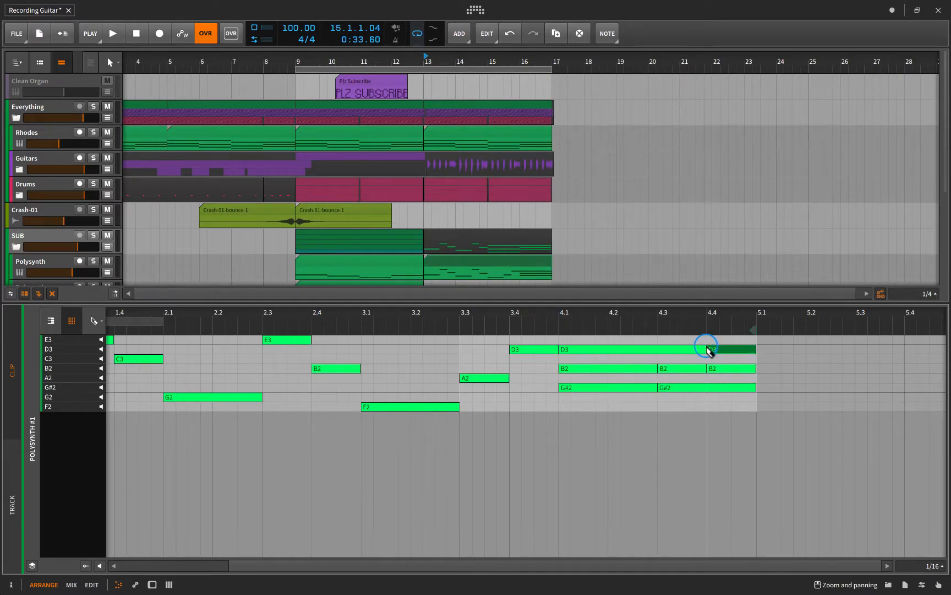
Delete the surplus fourth-bar pieces, keeping only G#2 from 4.1, B2 at 4.3 and D3 at 4.4
double_click(655, 351)
double_click(625, 369)
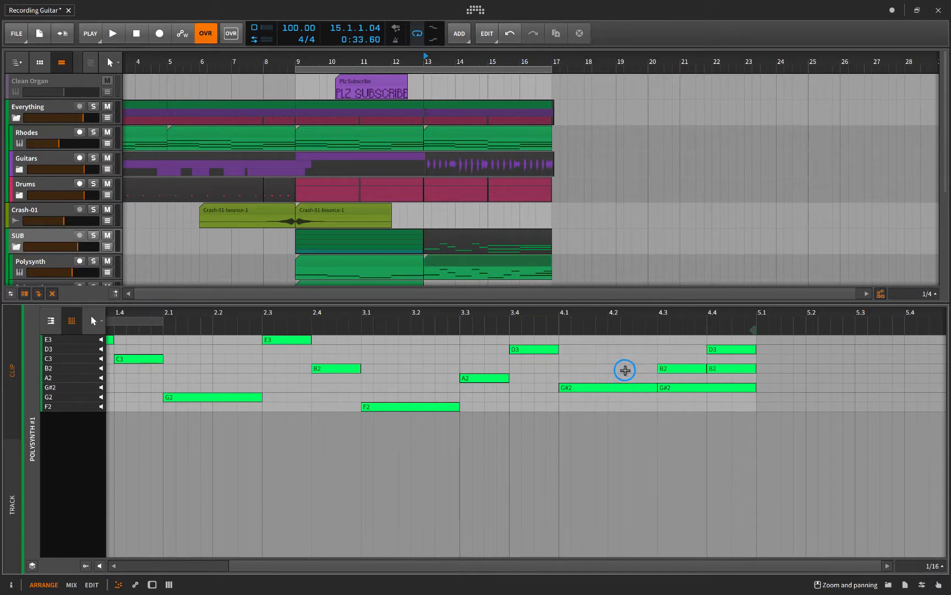
double_click(721, 369)
double_click(714, 388)
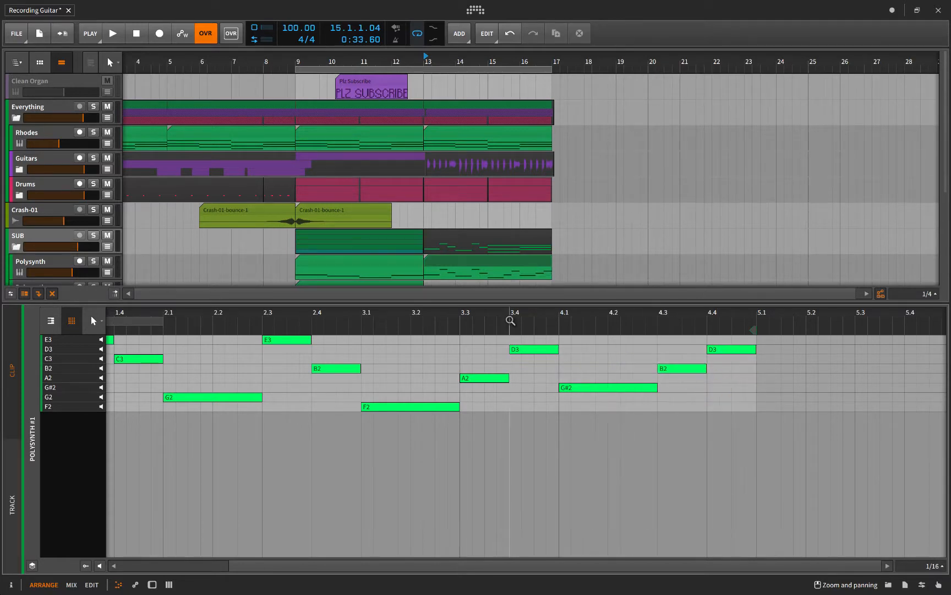
Enlarge the arranger, play the finished bass melody and lower the Guitars group's volume slightly while listening
left_click_drag(492, 302, 506, 365)
scroll(248, 309, "down", 1)
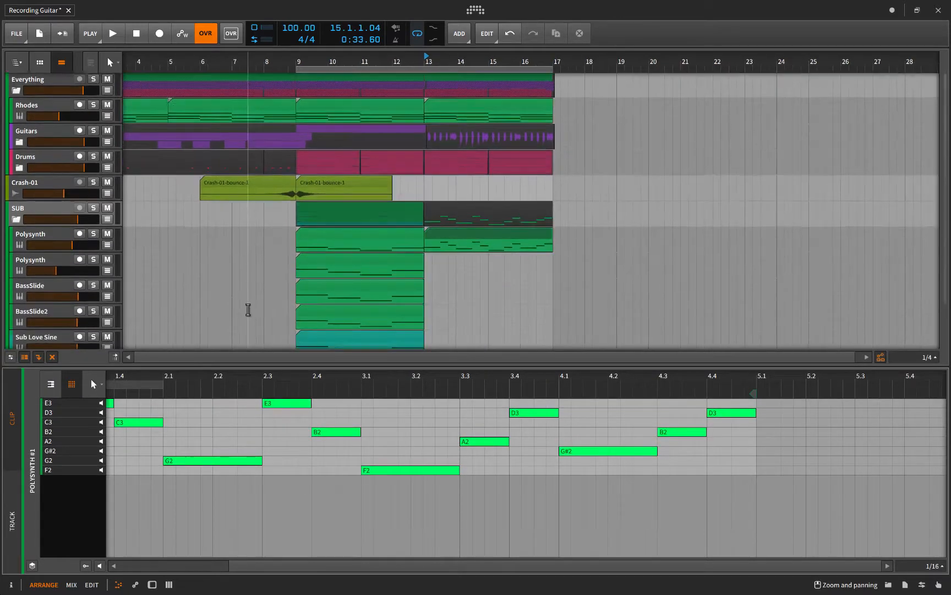
scroll(248, 310, "down", 1)
key("space")
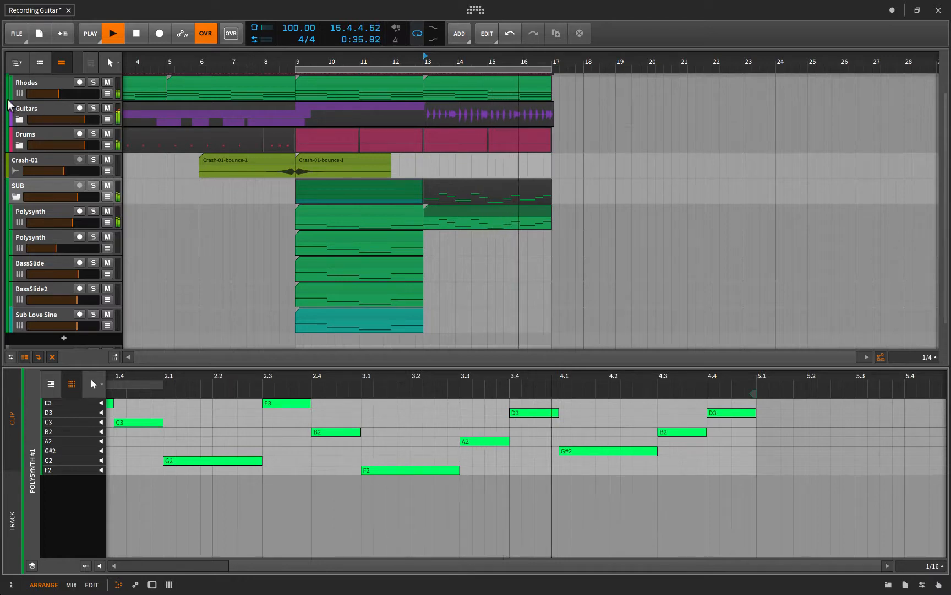
left_click_drag(84, 119, 74, 121)
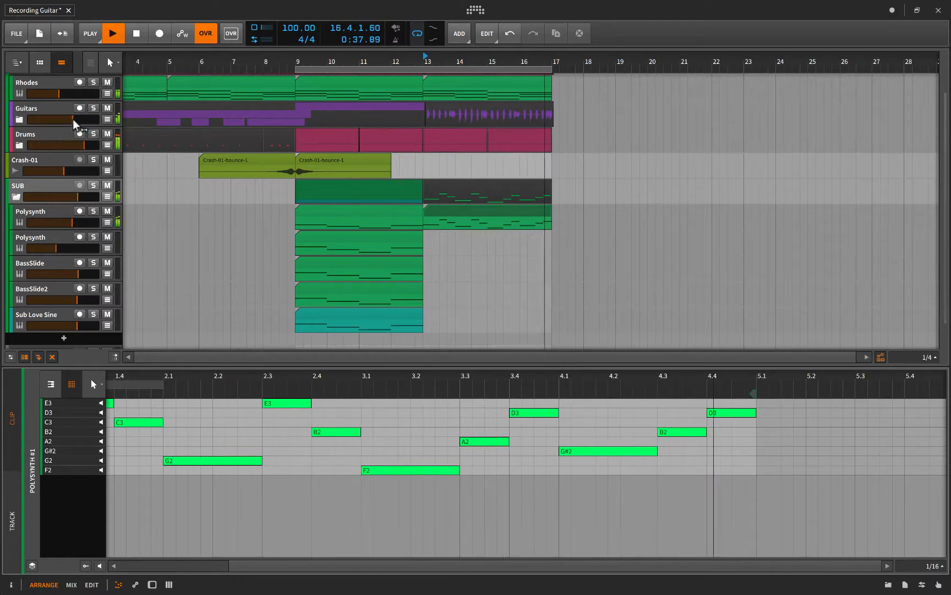
key("space")
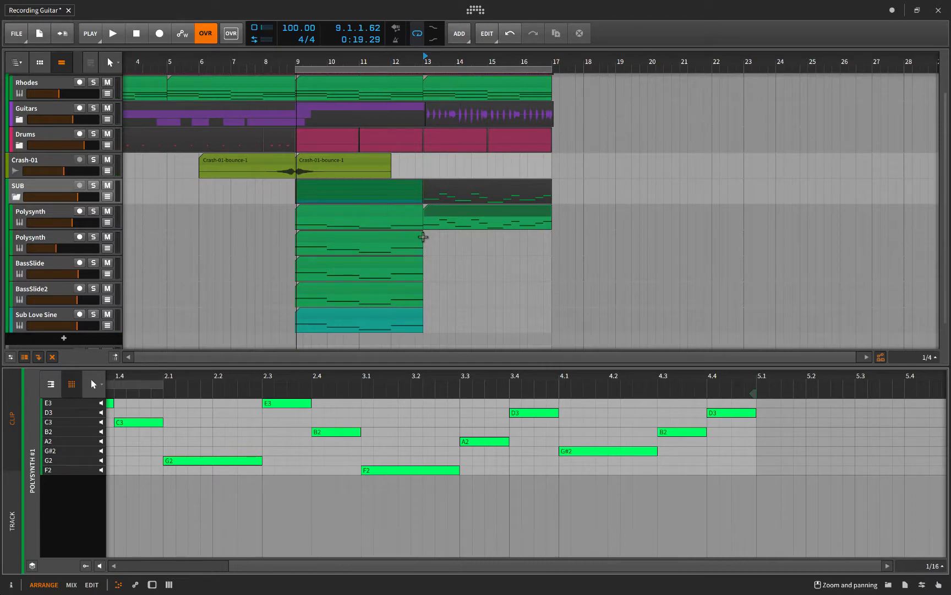
Examine the synth devices and their glide settings on both Polysynth tracks, BassSlide, BassSlide2 and Sub Love Sine
left_click(422, 237)
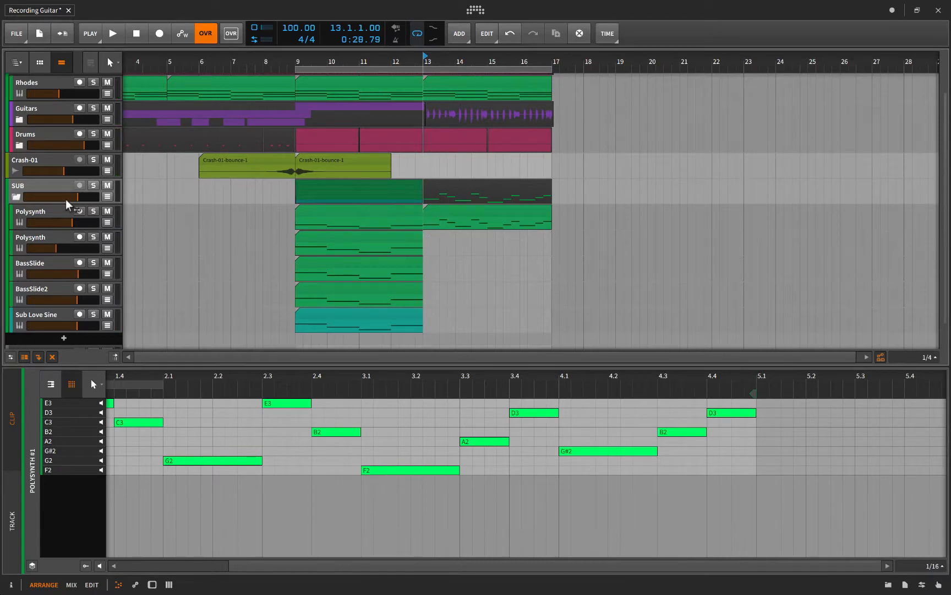
double_click(37, 210)
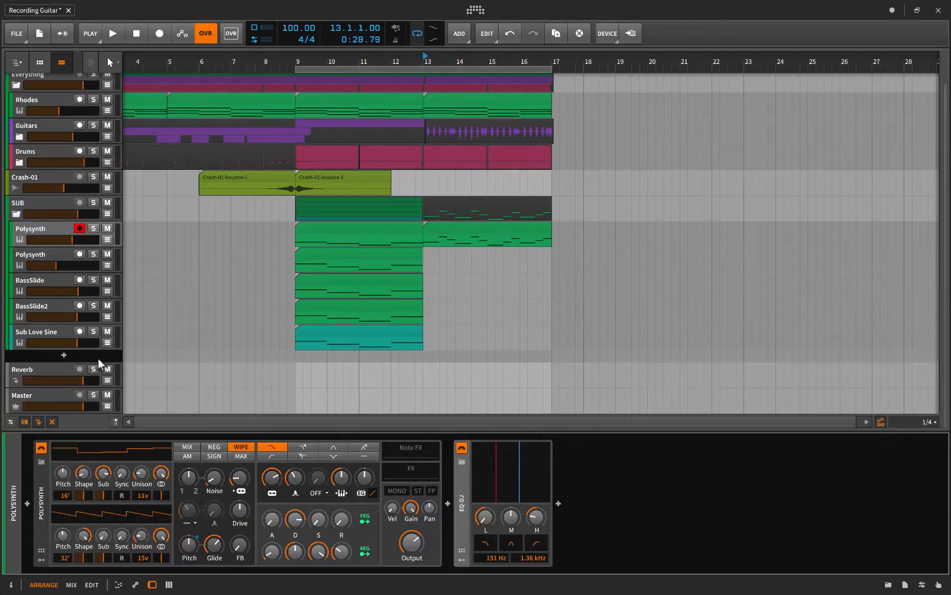
mouse_move(213, 544)
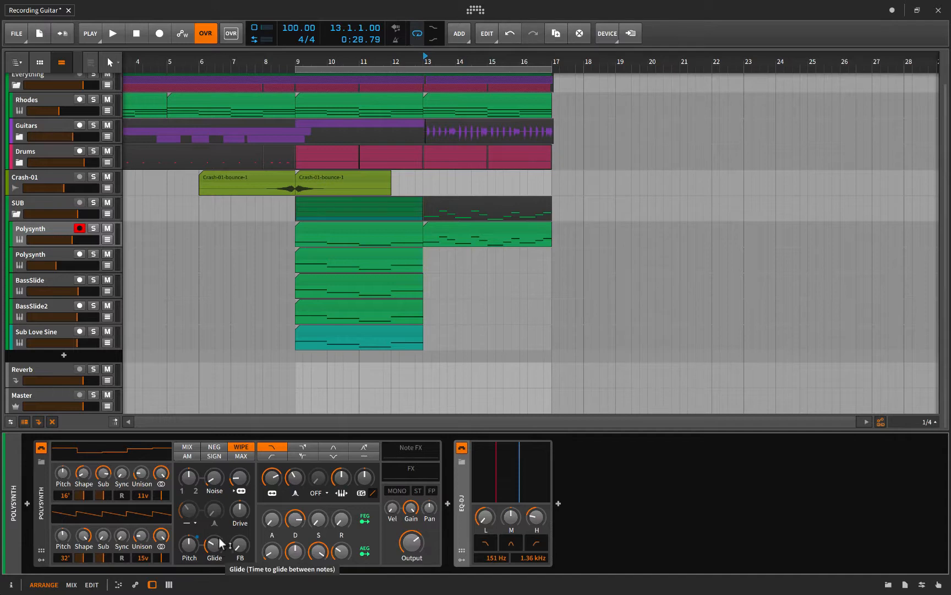
left_click(52, 256)
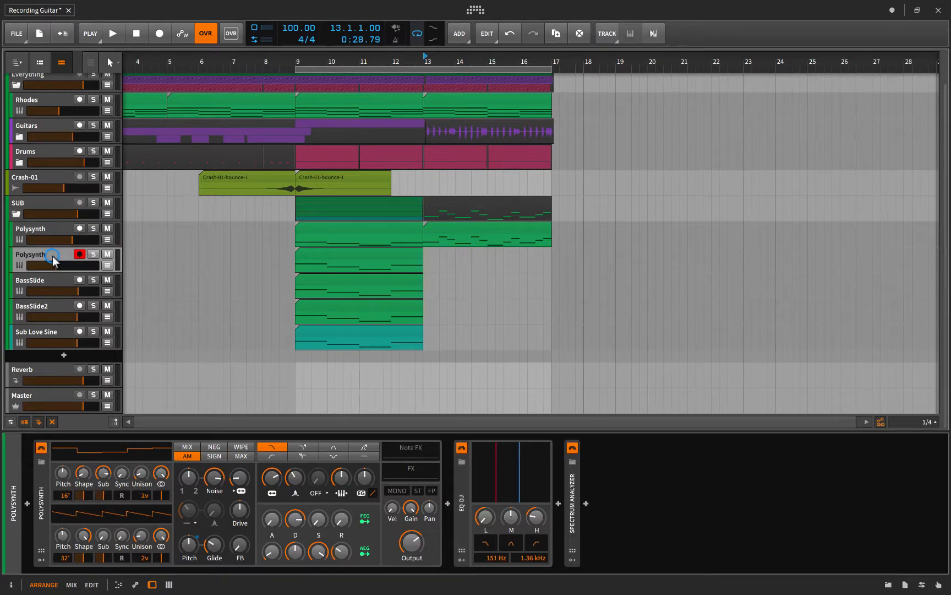
left_click_drag(214, 544, 213, 560)
left_click(41, 281)
left_click(35, 305)
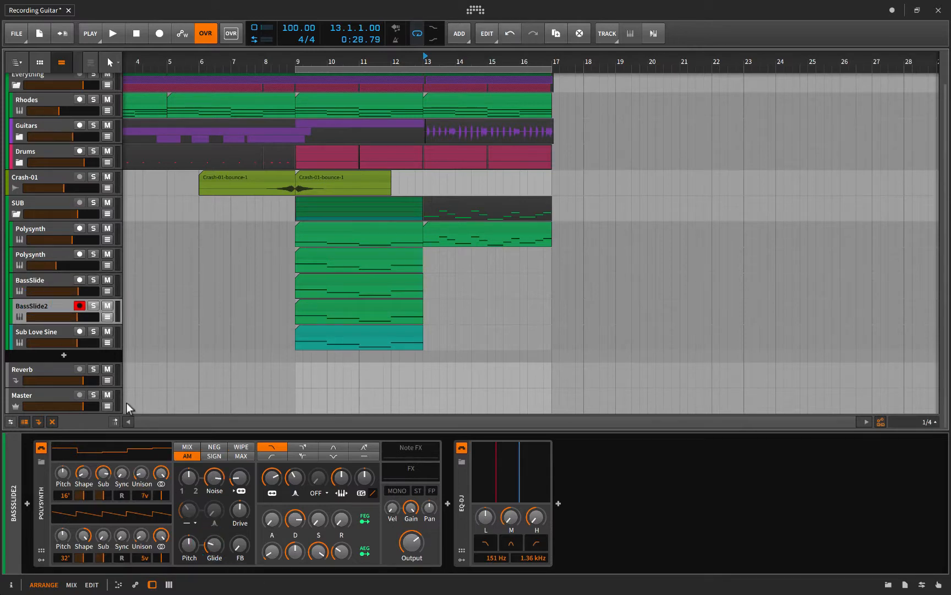
left_click(51, 330)
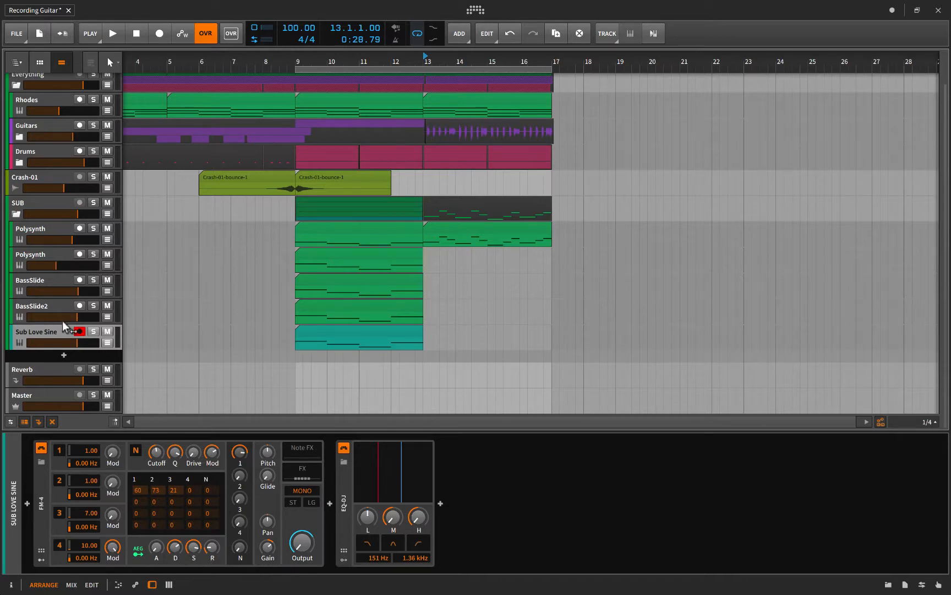
left_click(53, 233)
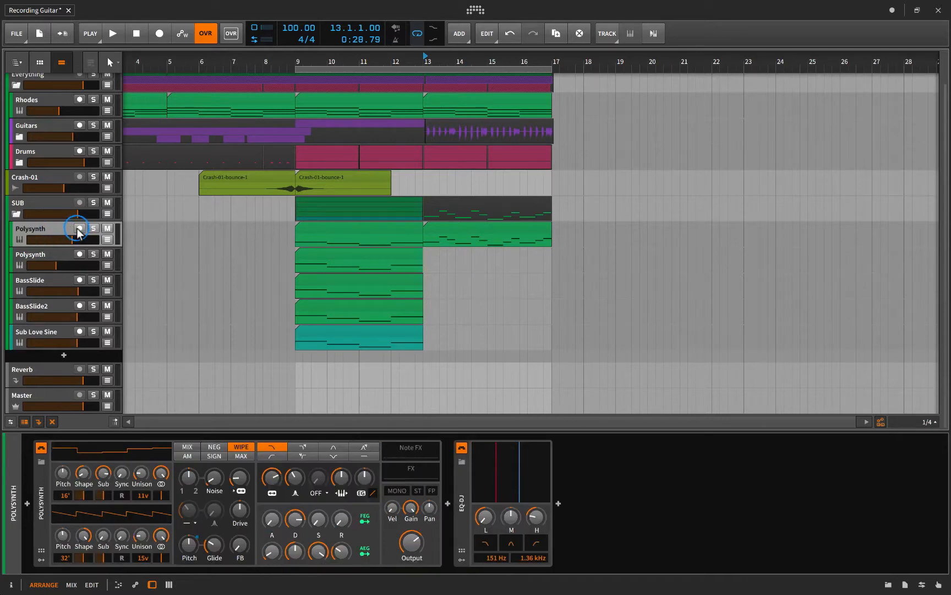
Copy the first Polysynth's bar 13 melody clip to the second Polysynth, BassSlide, BassSlide2 and Sub Love Sine tracks
left_click(426, 267)
left_click(443, 234)
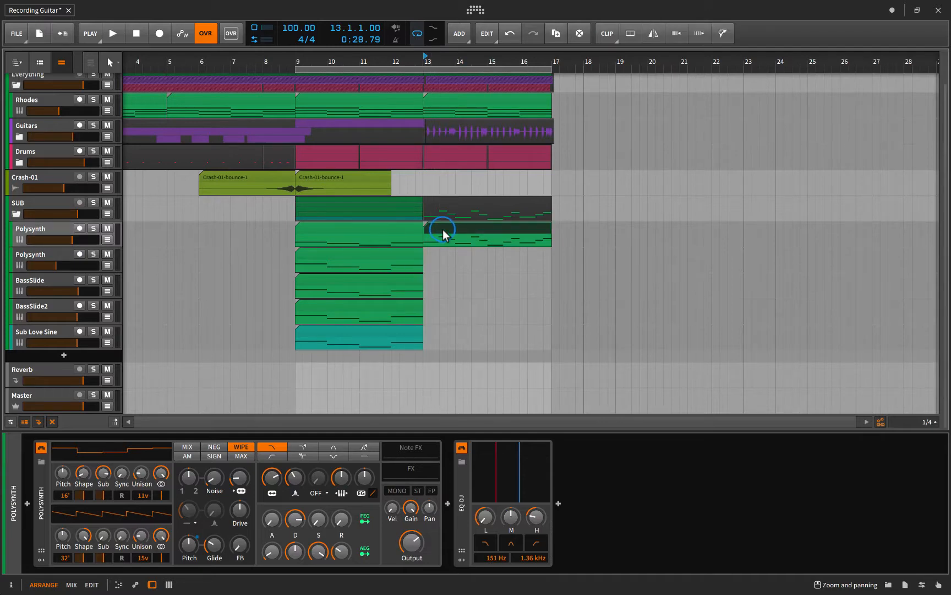
left_click_drag(443, 229, 446, 342)
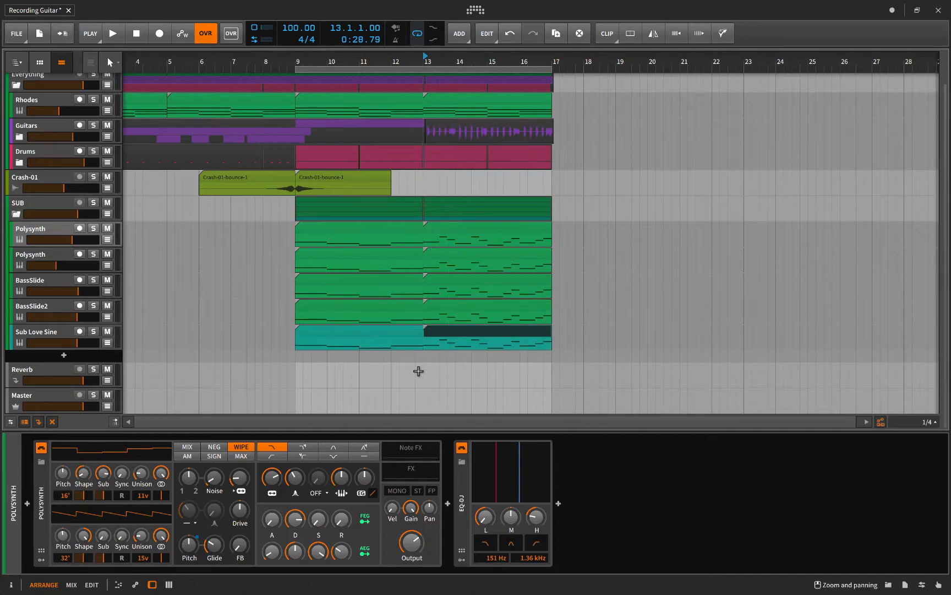
Play the arrangement from bar 9 to hear the complete layered bass, and stop playback
left_click(296, 363)
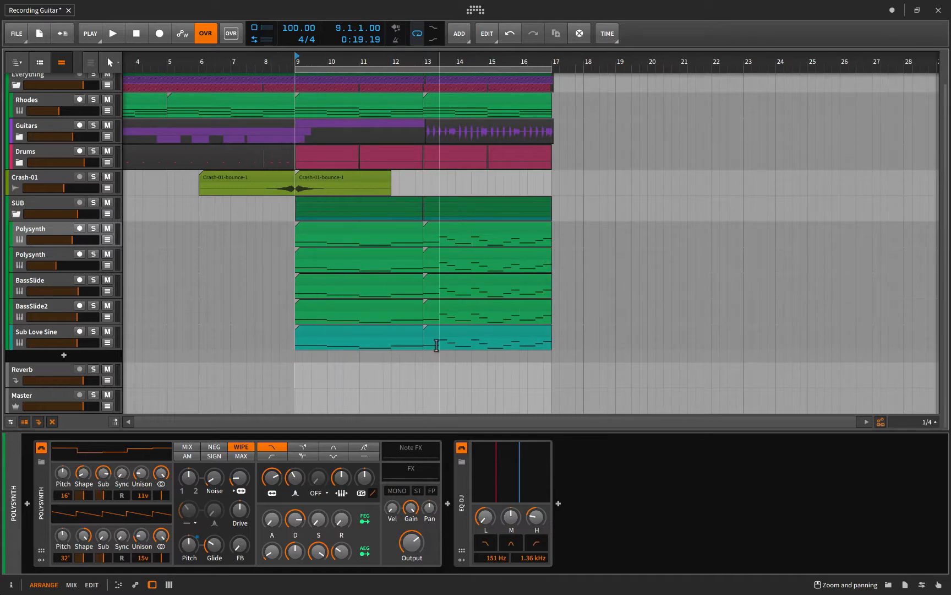
key("space")
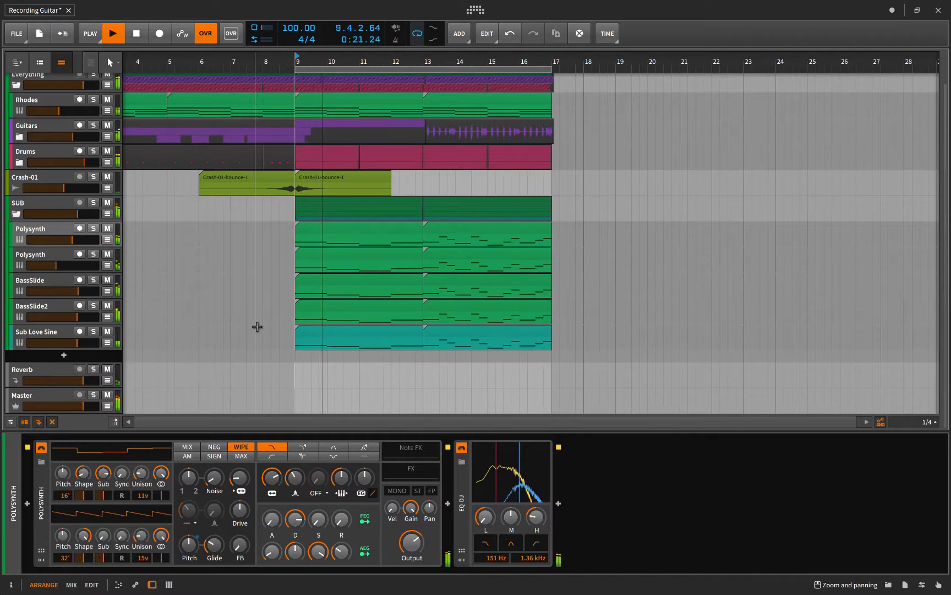
key("space")
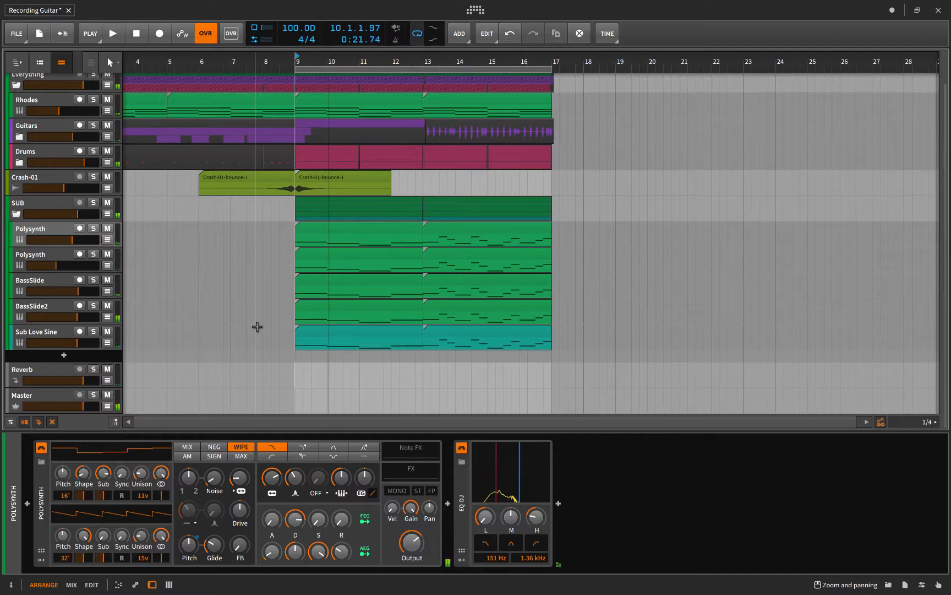
Collapse the SUB group and expand the Guitars group to show its individual guitar tracks
left_click(16, 212)
scroll(383, 280, "left", 3)
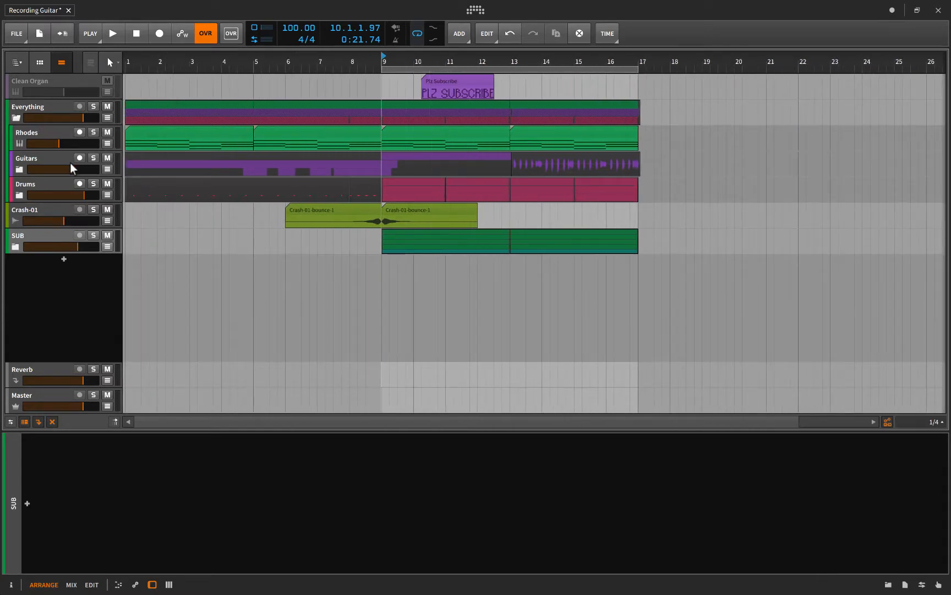
left_click(19, 166)
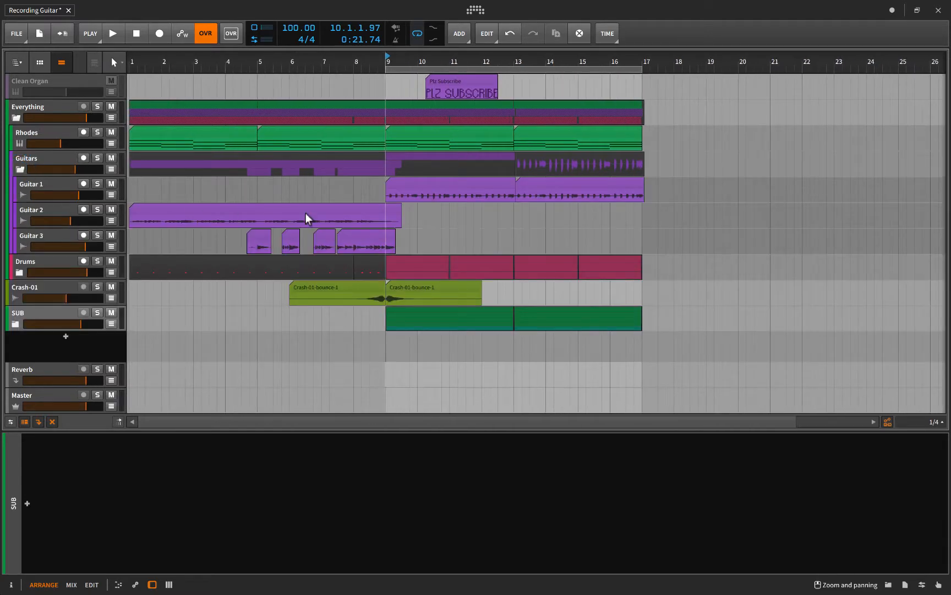
Split the last Guitar 3 clip at 8.4.4.74, just before bar 9
left_click(386, 246)
scroll(385, 246, "up", 10)
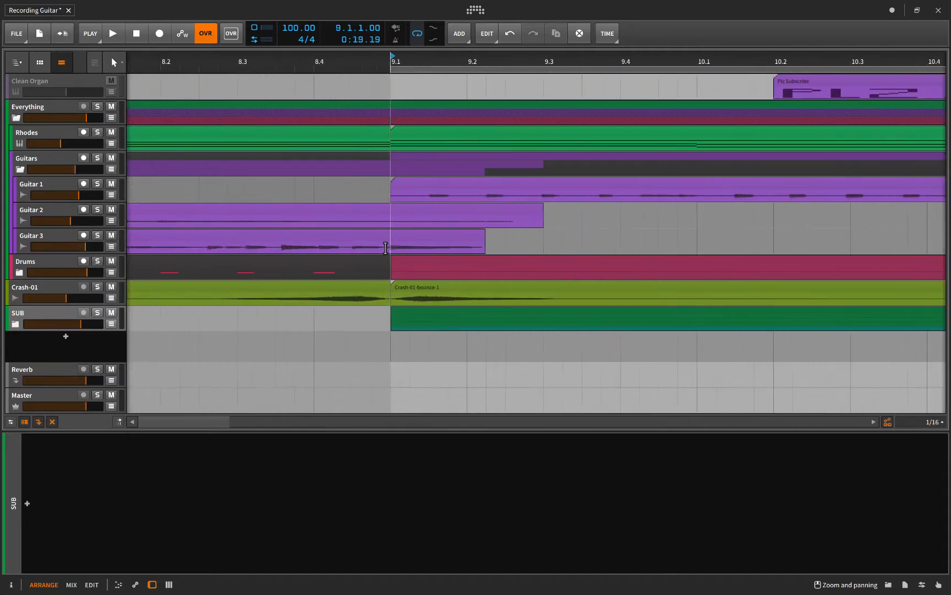
scroll(386, 248, "up", 4)
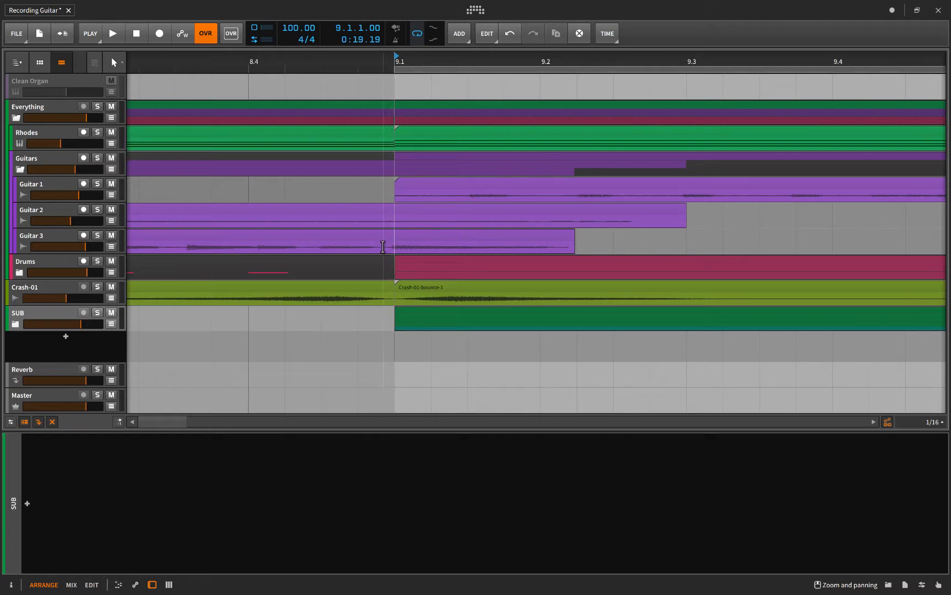
left_click(385, 246)
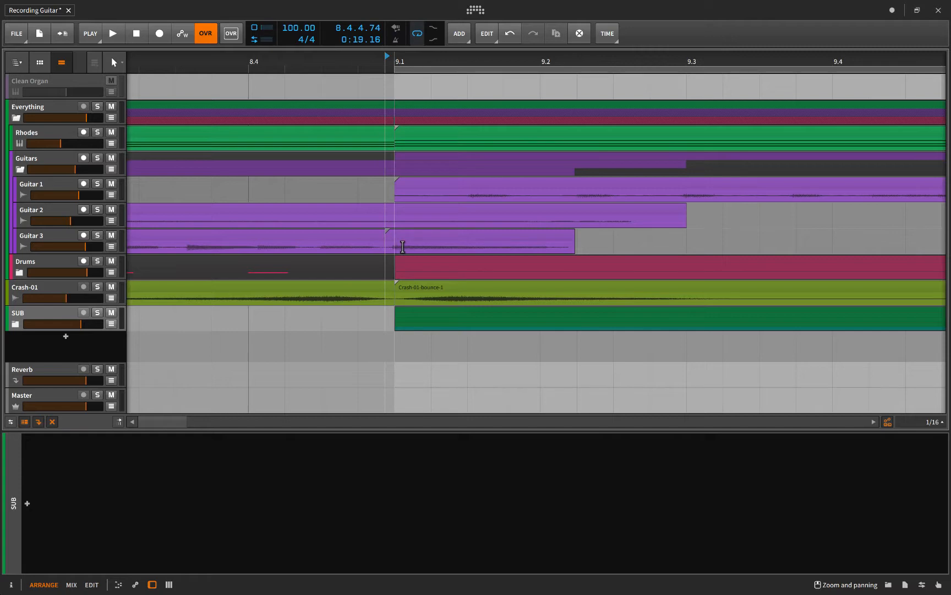
scroll(402, 247, "down", 8)
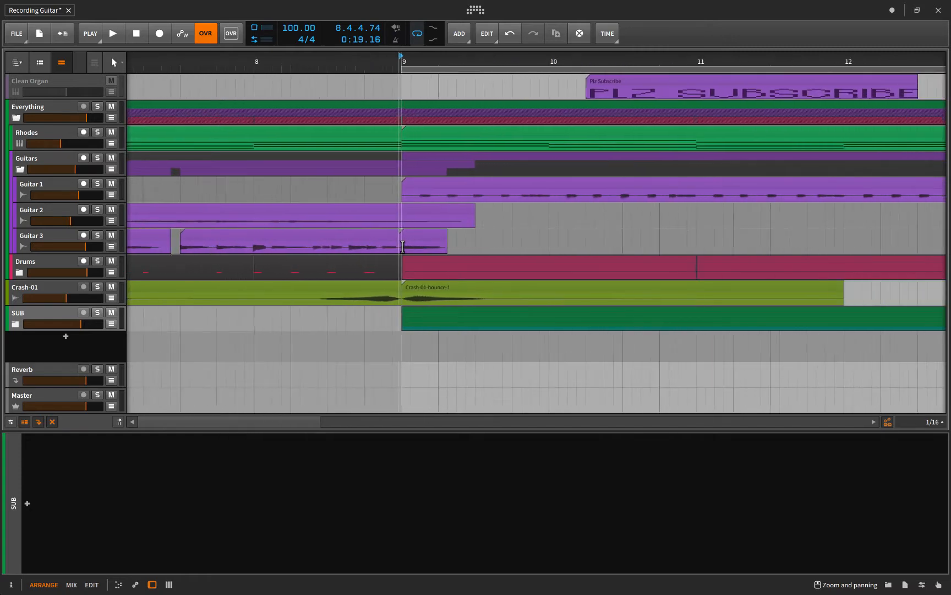
Copy the short Guitar 3 clip after the bar 9 split to bar 13, with its start nudged slightly ahead of the bar line
scroll(403, 246, "down", 1)
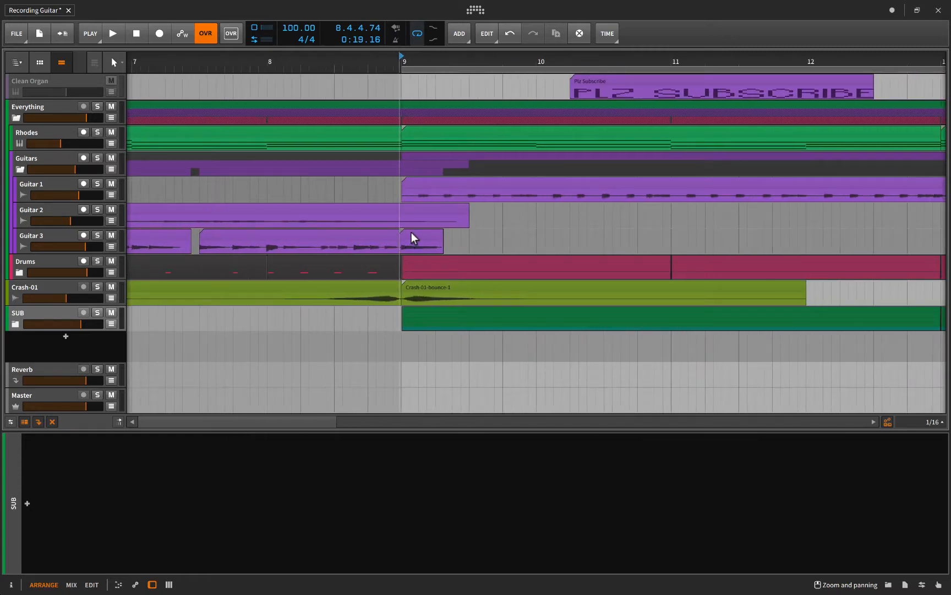
left_click_drag(411, 233, 811, 234)
scroll(811, 233, "right", 5)
scroll(811, 234, "right", 2)
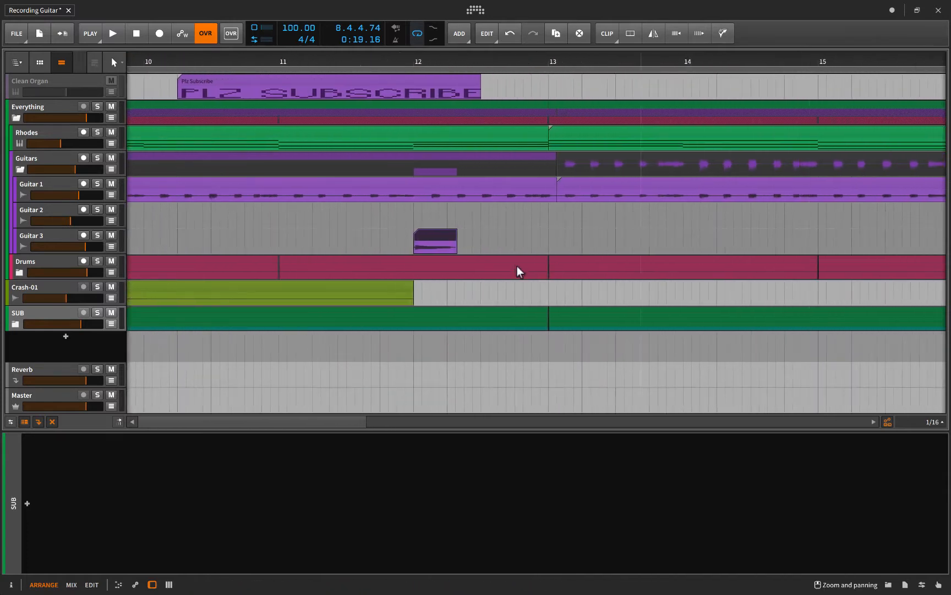
left_click_drag(433, 241, 563, 239)
scroll(562, 236, "up", 6)
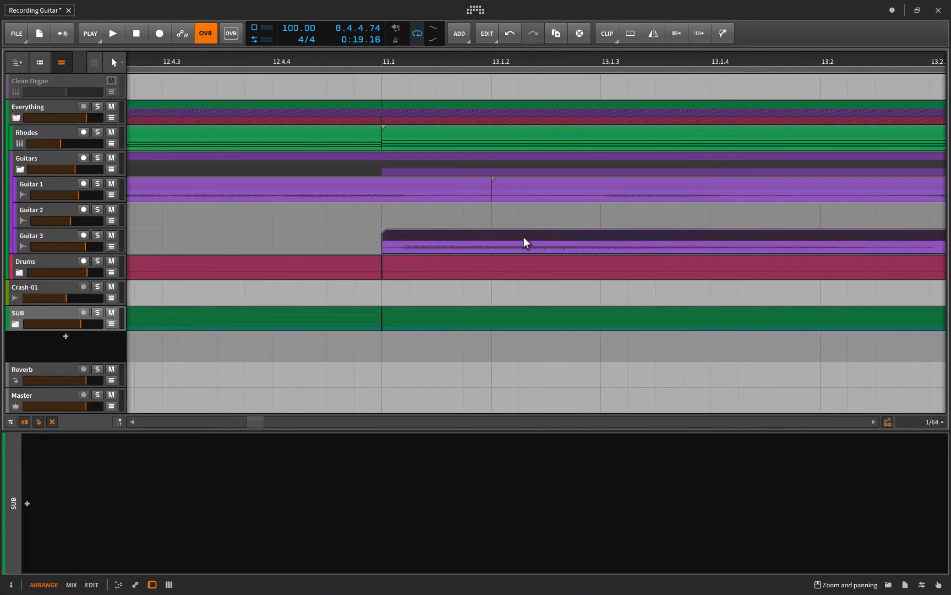
left_click_drag(531, 236, 508, 241)
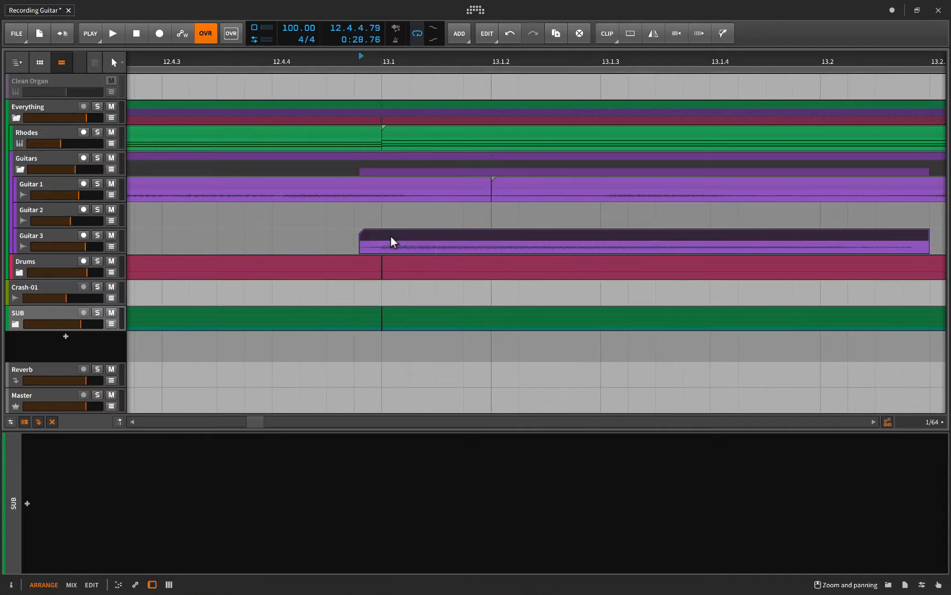
left_click_drag(360, 236, 358, 235)
Play the arrangement from bar 12 to hear the copied Guitar 3 clip at bar 13, and stop playback
scroll(357, 236, "down", 15)
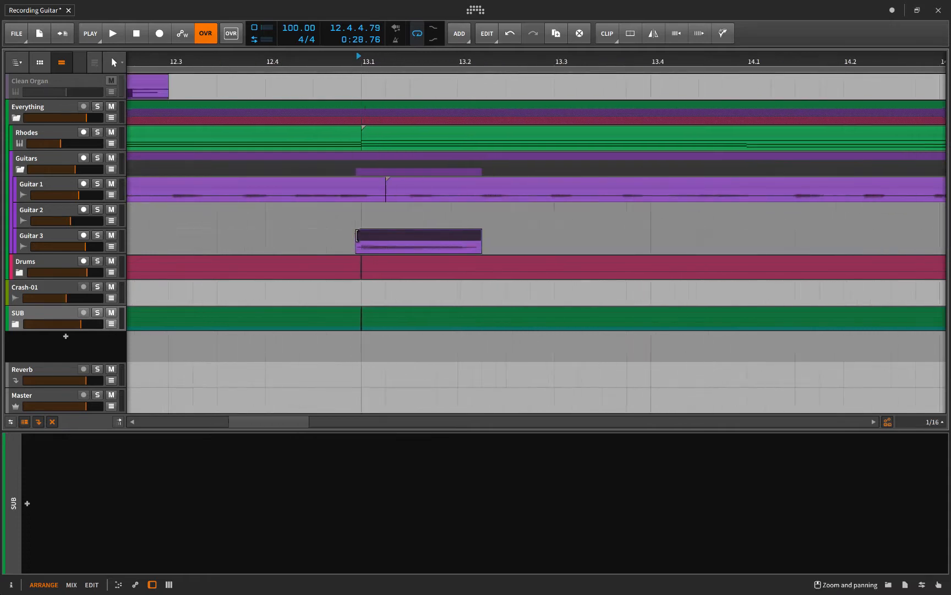
scroll(357, 235, "left", 4)
scroll(356, 236, "down", 2)
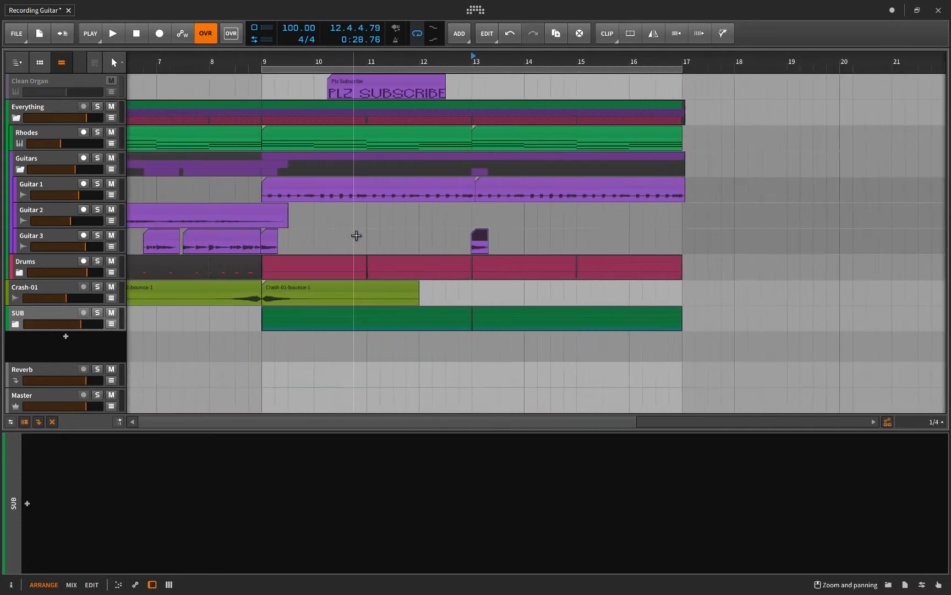
left_click(262, 347)
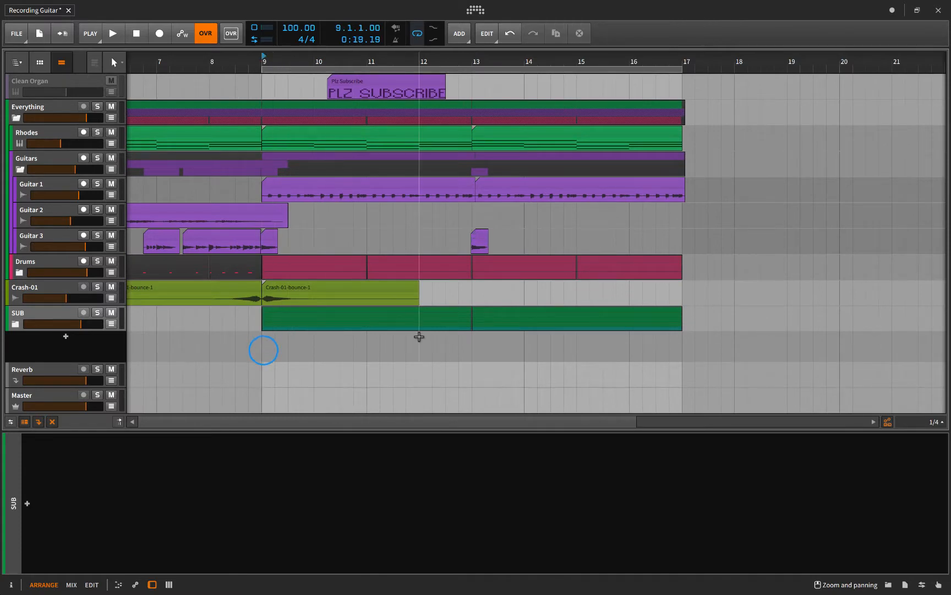
left_click(421, 344)
key("space")
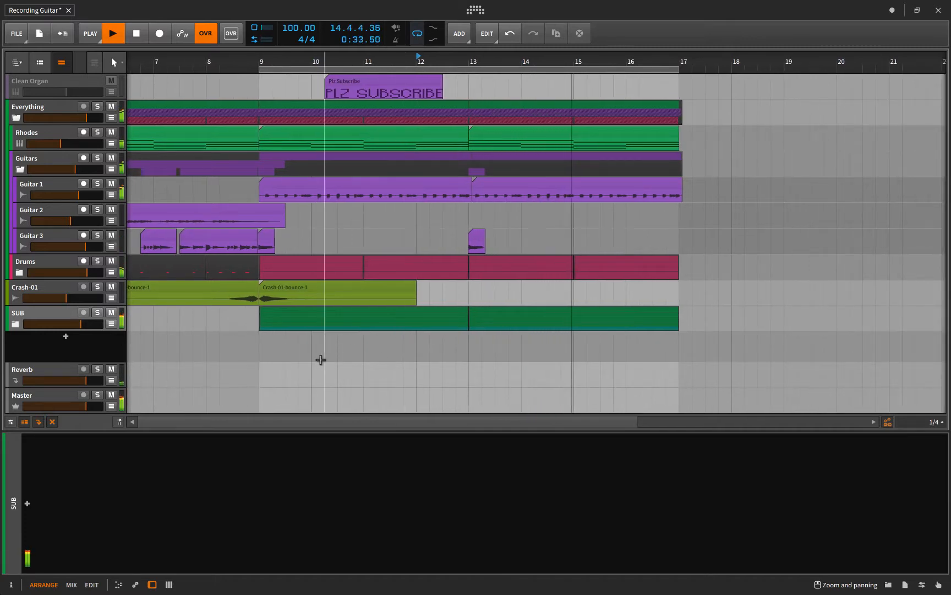
left_click(212, 346)
key("space")
Move the Crash-01 track into the Drums group and expand the group to show its tracks
left_click(33, 287)
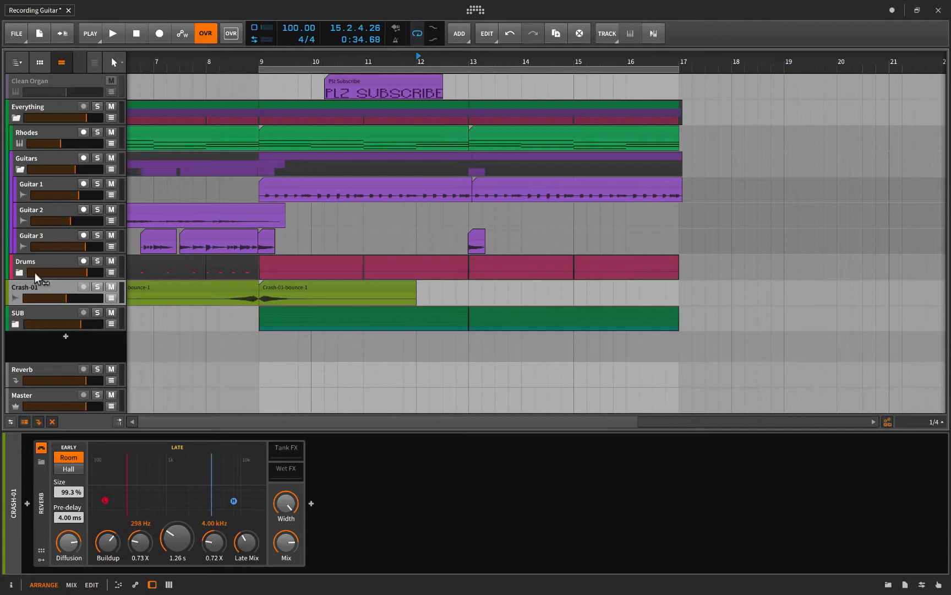
left_click(20, 272)
scroll(49, 315, "down", 2)
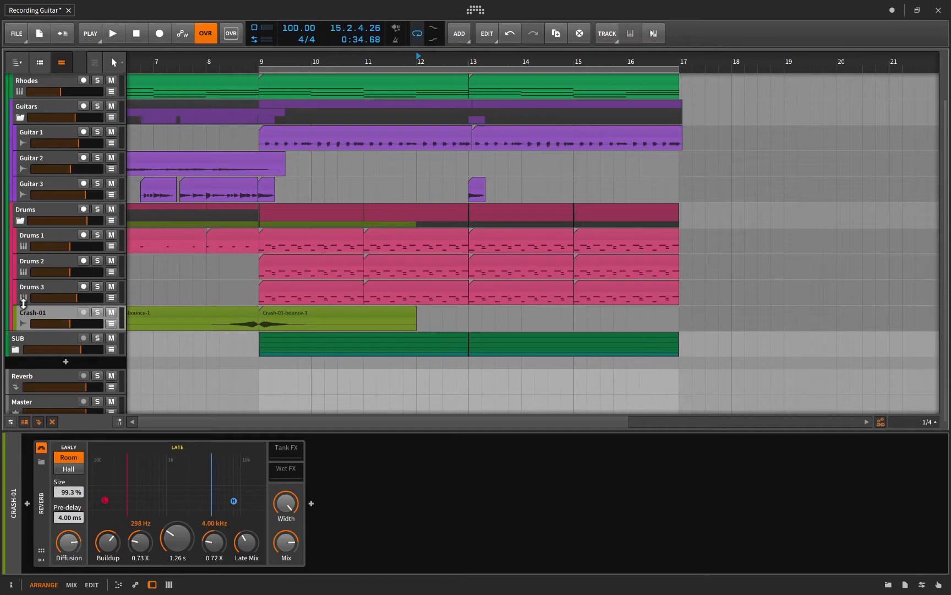
Recolour the Crash-01 track pink-red to match the other tracks in the Drums group
key("i")
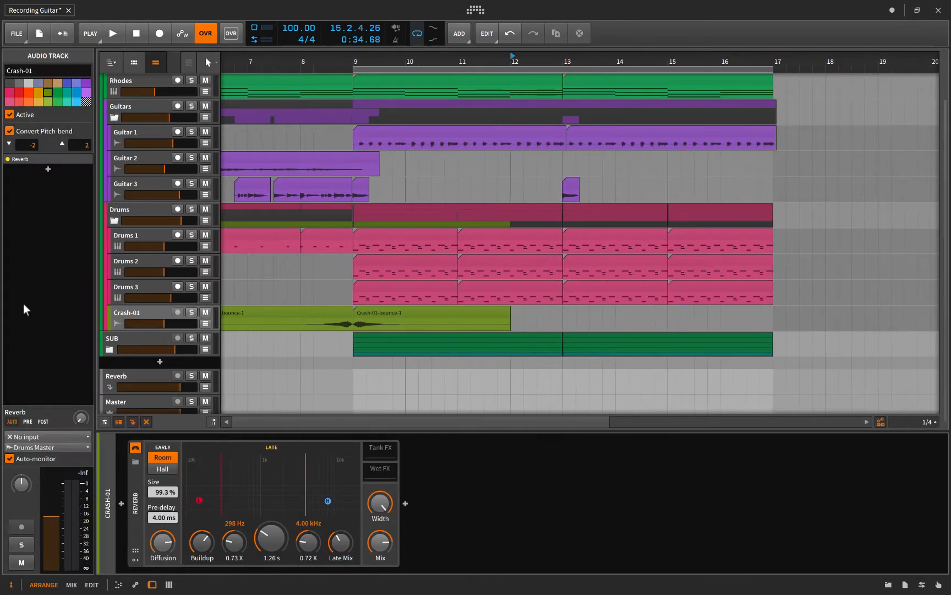
left_click(120, 307)
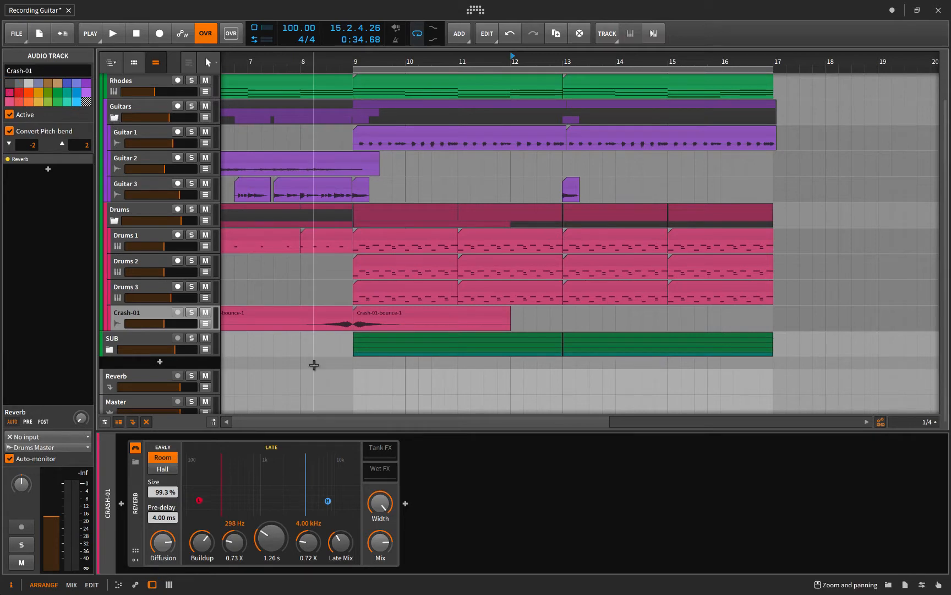
key("i")
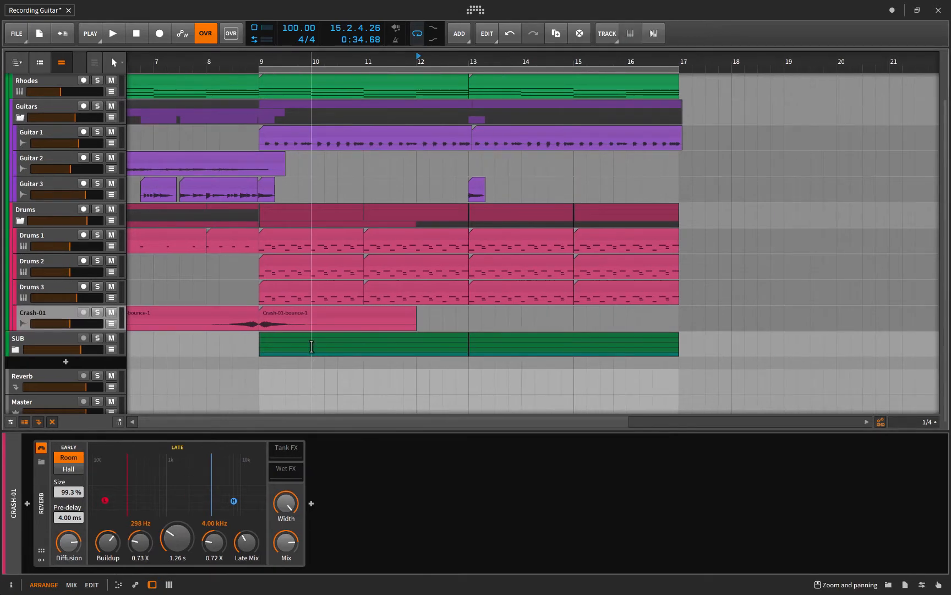
scroll(312, 346, "down", 1)
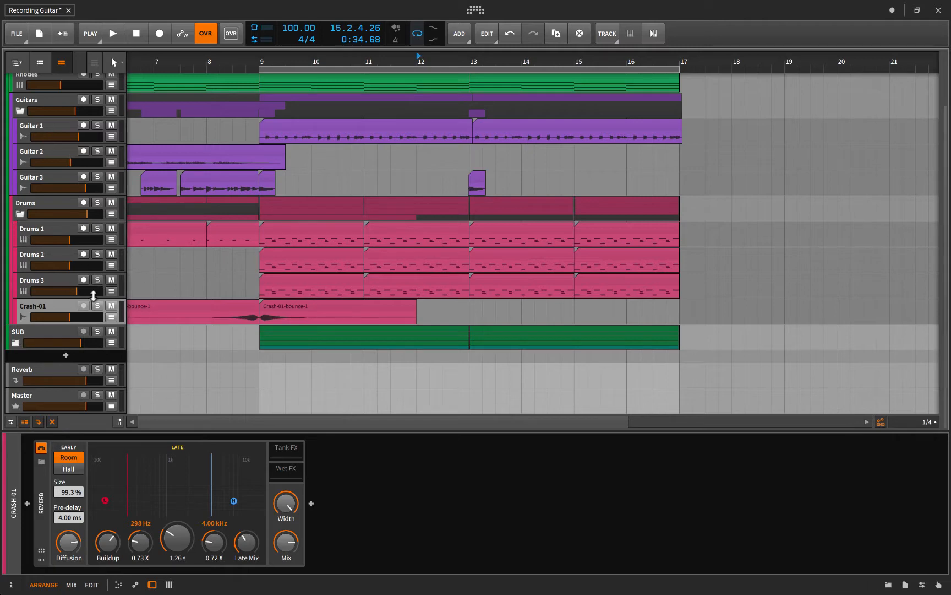
Set the play start to bar 9 and search the sample library for "shaker"
left_click(262, 355)
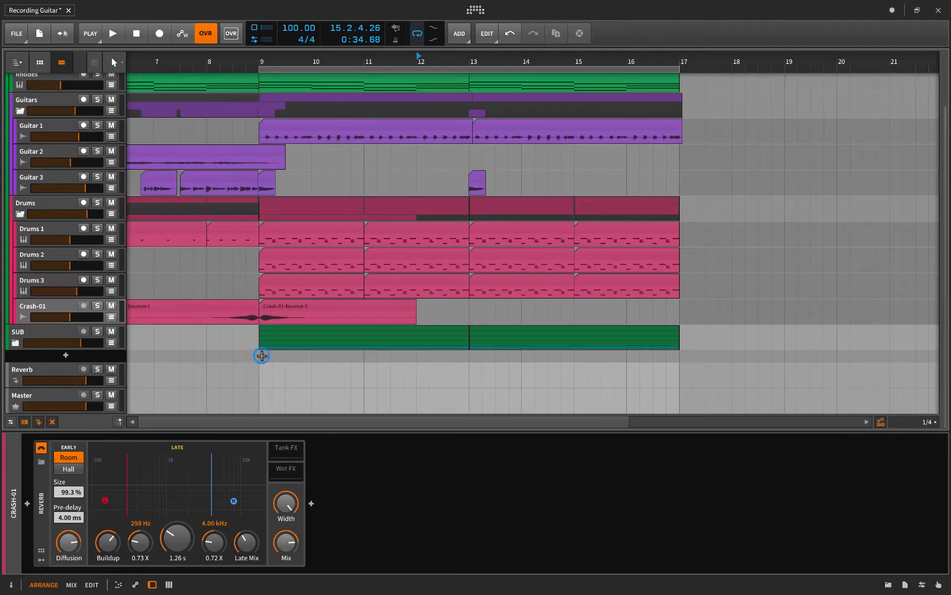
key("b")
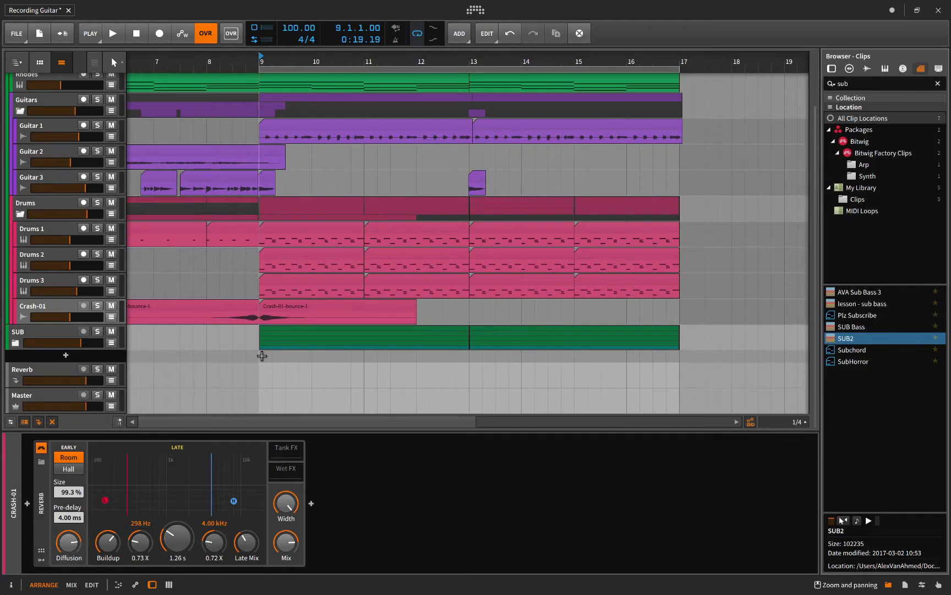
double_click(851, 83)
key("BackSpace")
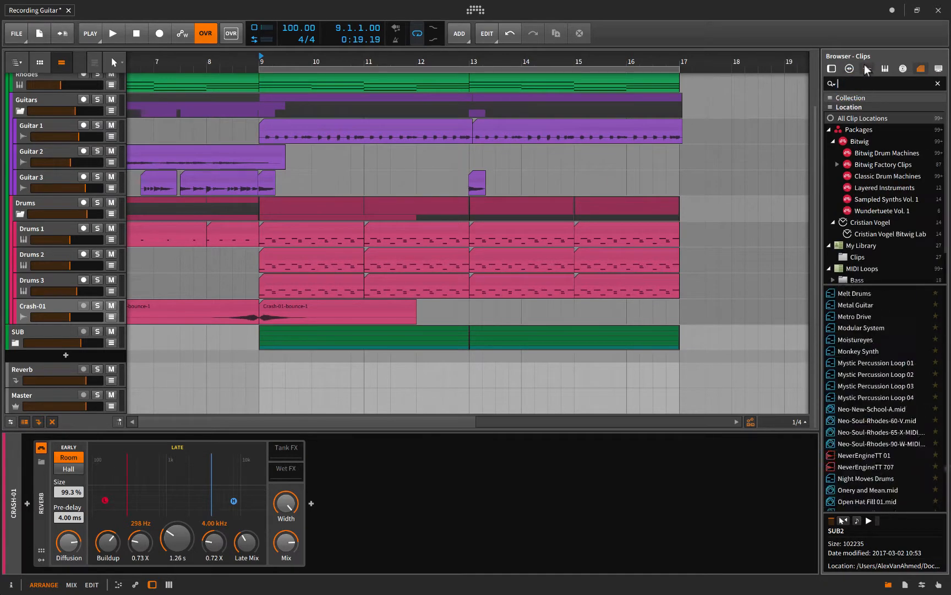
left_click(865, 66)
type("shaker")
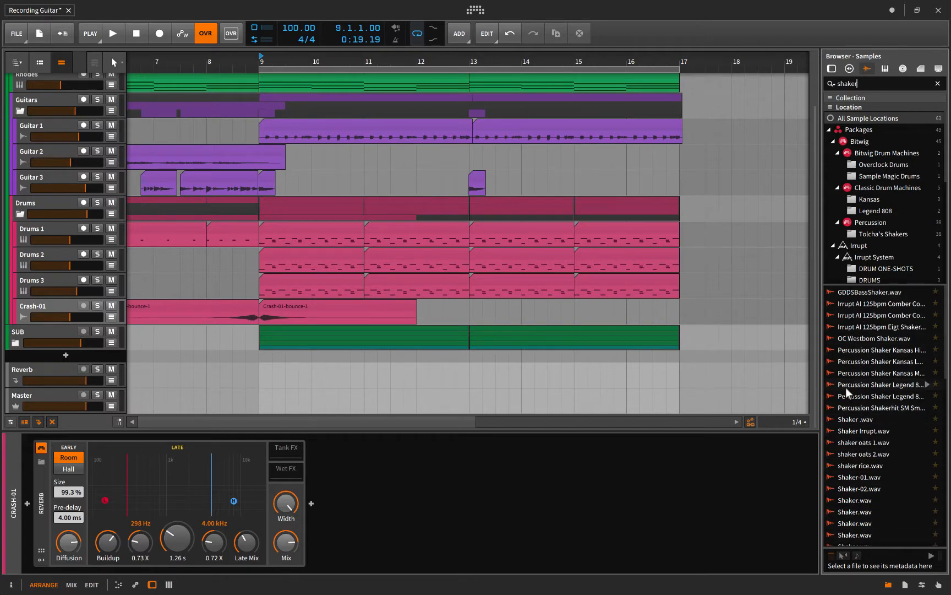
Audition the Irrupt AI 125bpm, OC Westbom and Percussion Shaker Kansas samples from the shaker results
left_click(914, 305)
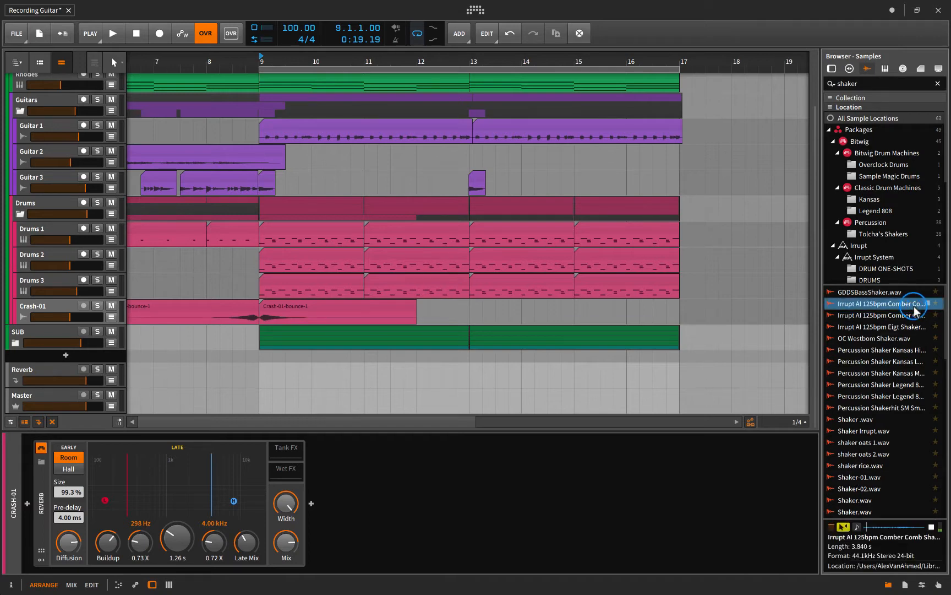
left_click(904, 315)
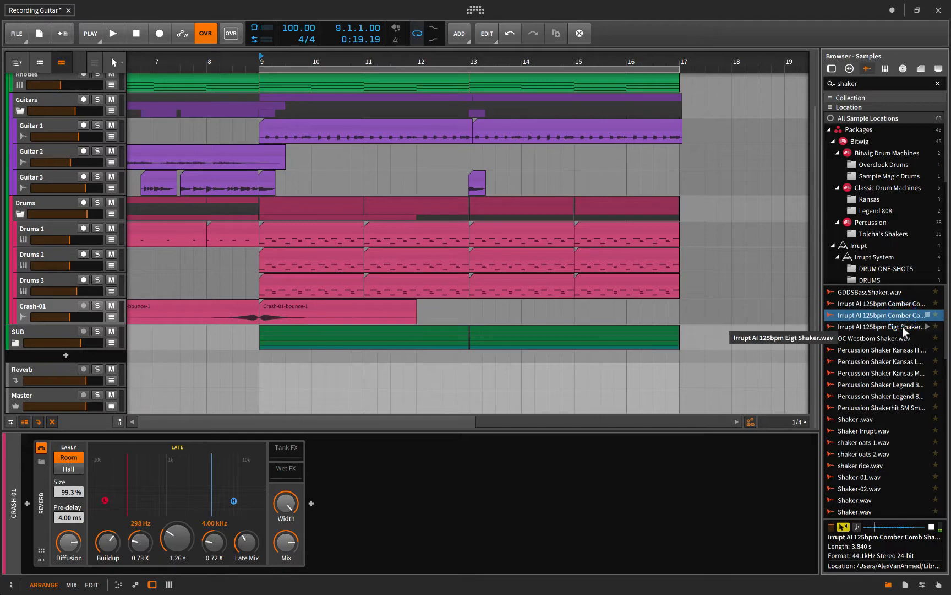
left_click(903, 327)
left_click(893, 338)
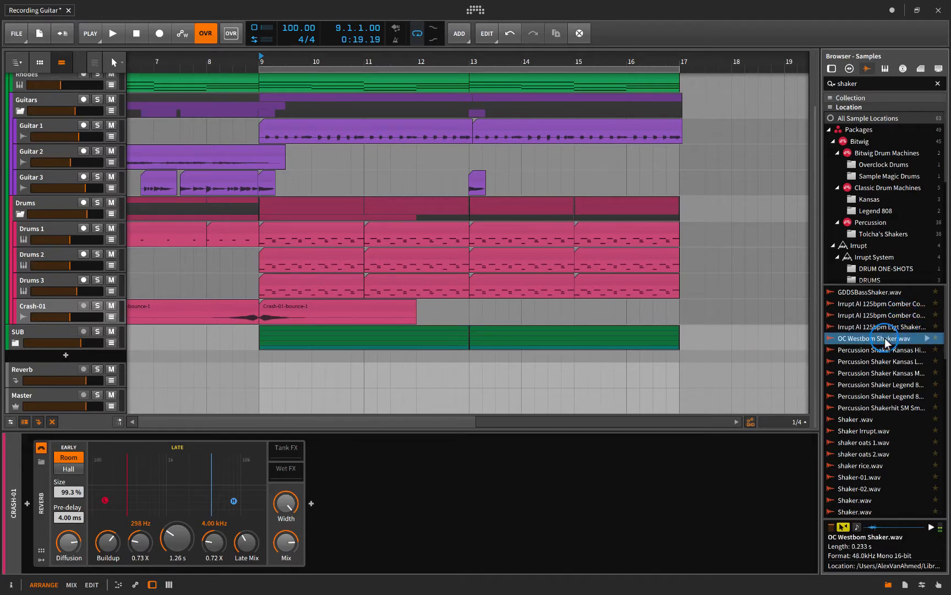
left_click(884, 351)
left_click(885, 361)
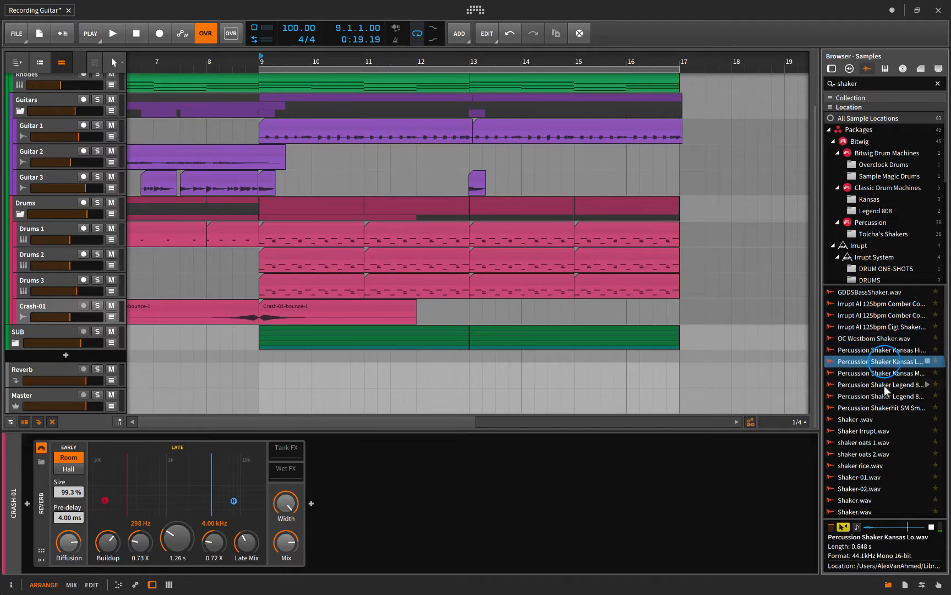
Audition a Shaker.wav, Tolcha Shaker 3 eggs 01 and Loops B, C and A, with a brief playback from bar 9
scroll(862, 452, "down", 4)
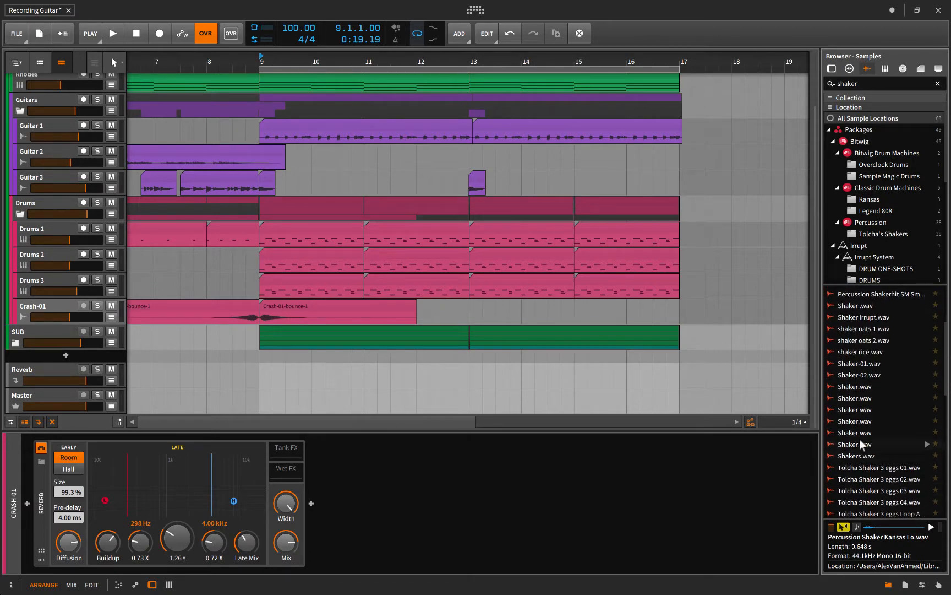
left_click(859, 438)
scroll(869, 448, "down", 1)
scroll(868, 449, "down", 3)
left_click(876, 429)
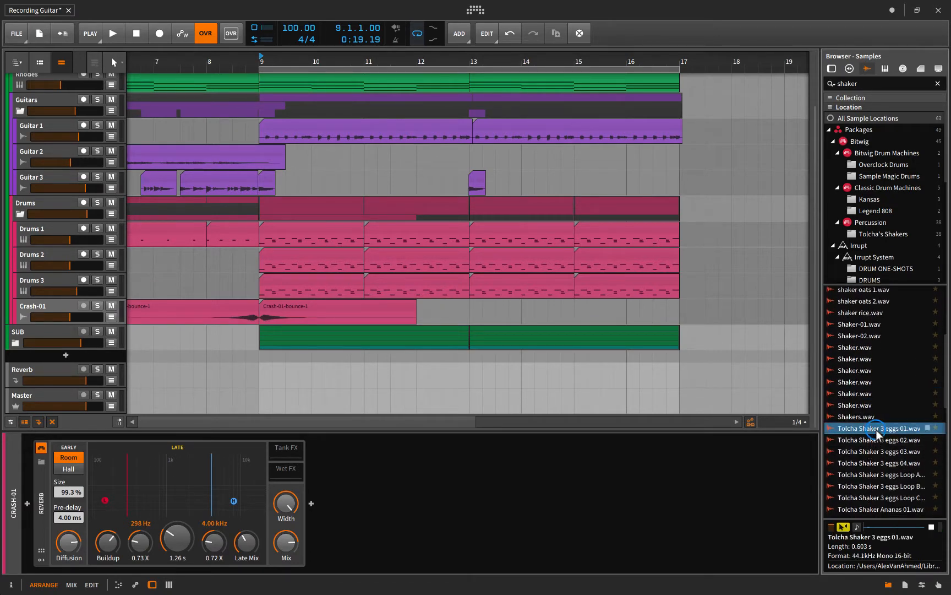
scroll(876, 430, "down", 3)
left_click(877, 450)
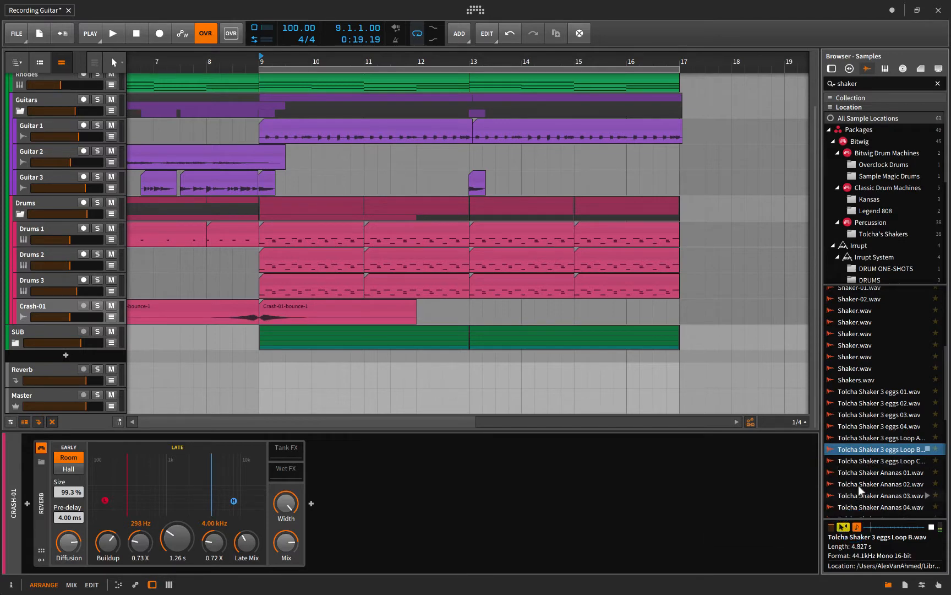
left_click(862, 461)
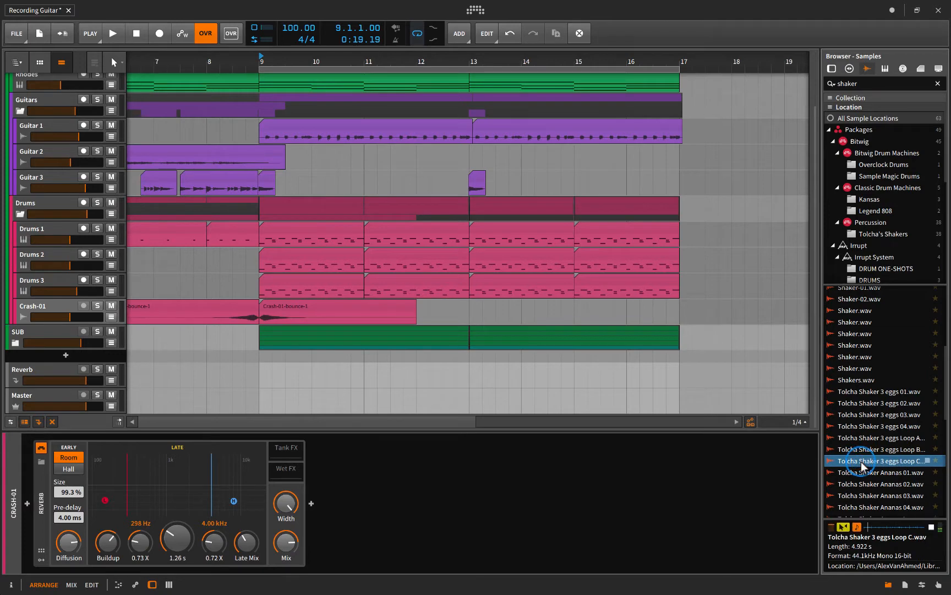
left_click(861, 438)
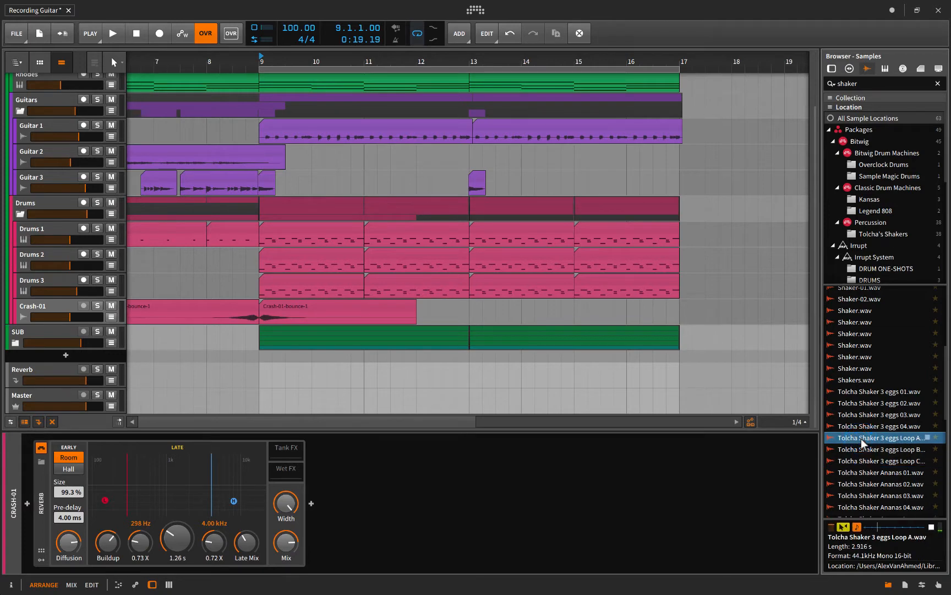
key("space")
key("space")
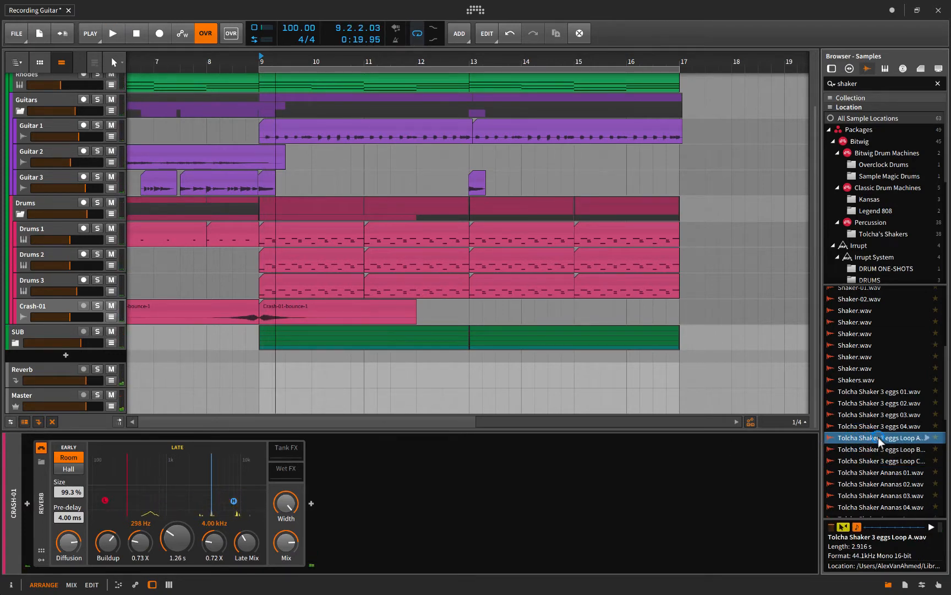
Place Tolcha Shaker 3 eggs Loop A.wav at bar 9 on a new audio track and play it with the arrangement
left_click_drag(877, 436, 265, 358)
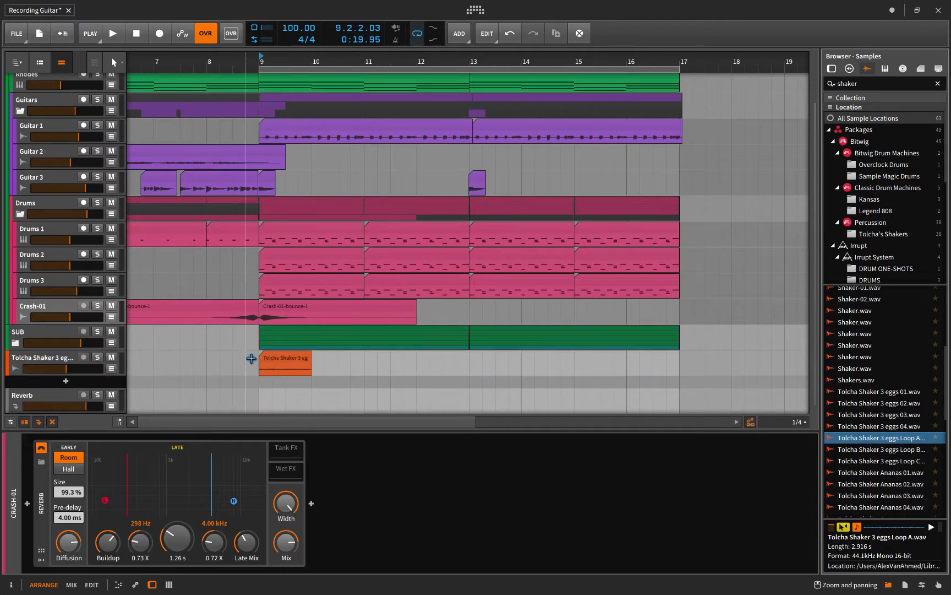
key("space")
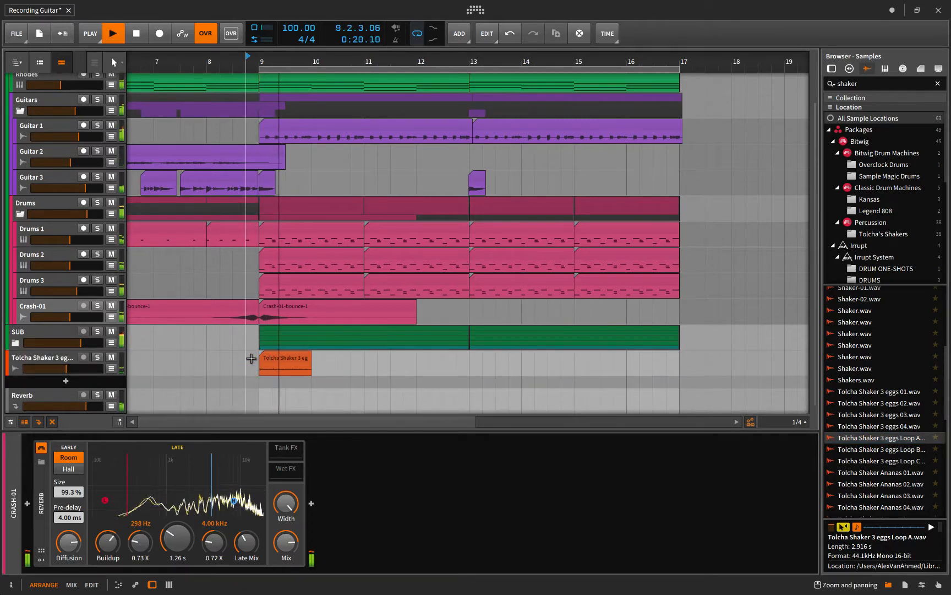
key("space")
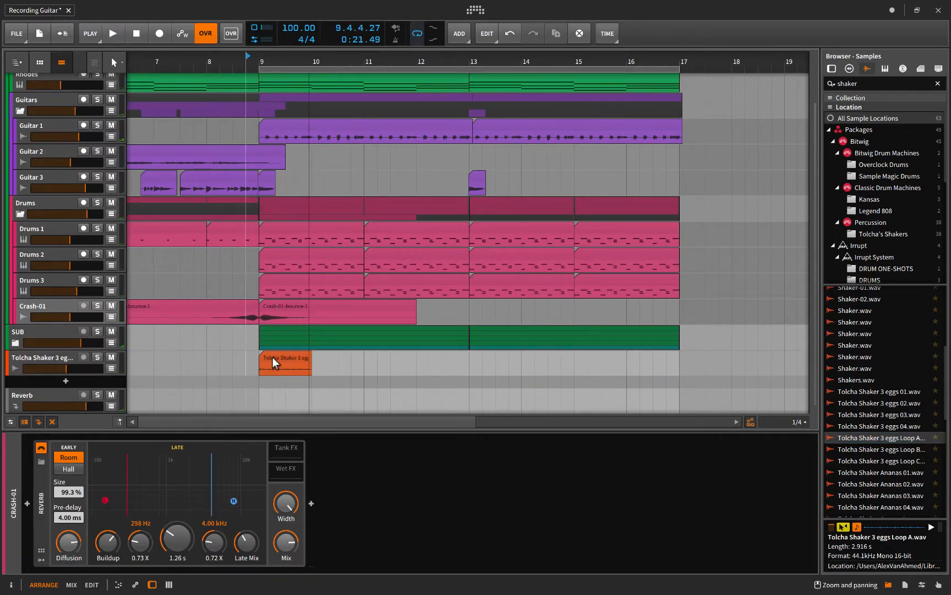
Raise the Tolcha shaker track's volume to +1.589 dB and play the arrangement from bar 9 to check the level
left_click(272, 358)
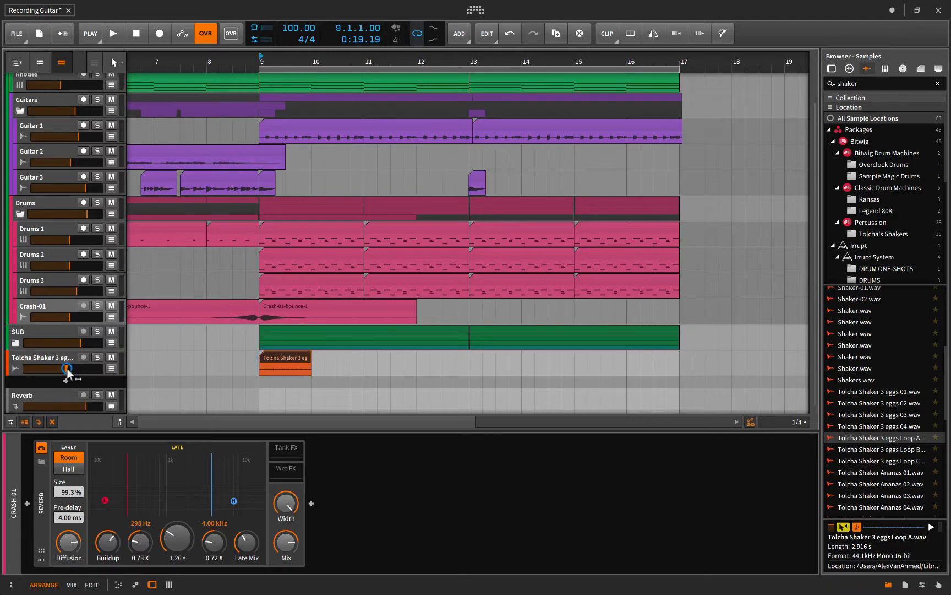
left_click_drag(66, 368, 90, 369)
key("space")
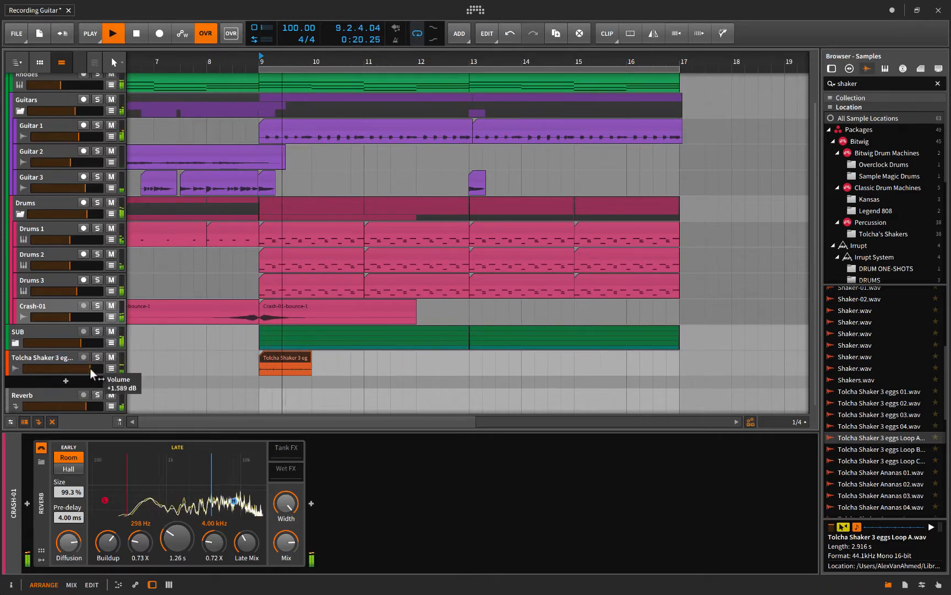
key("space")
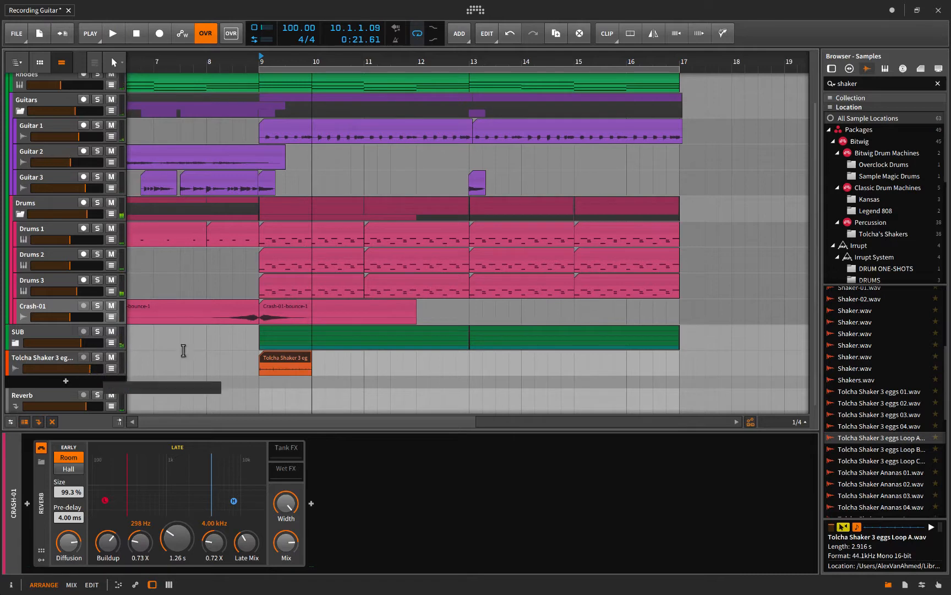
Scale the Tolcha shaker clip at bar 9 to half its length, play it, and extend the looped clip to bar 17
left_click(280, 358)
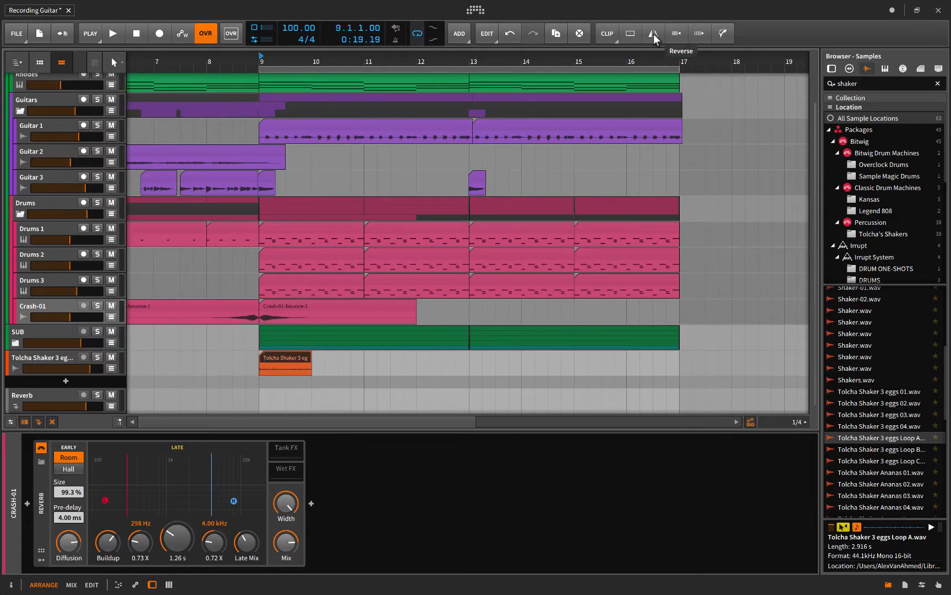
left_click(676, 32)
key("space")
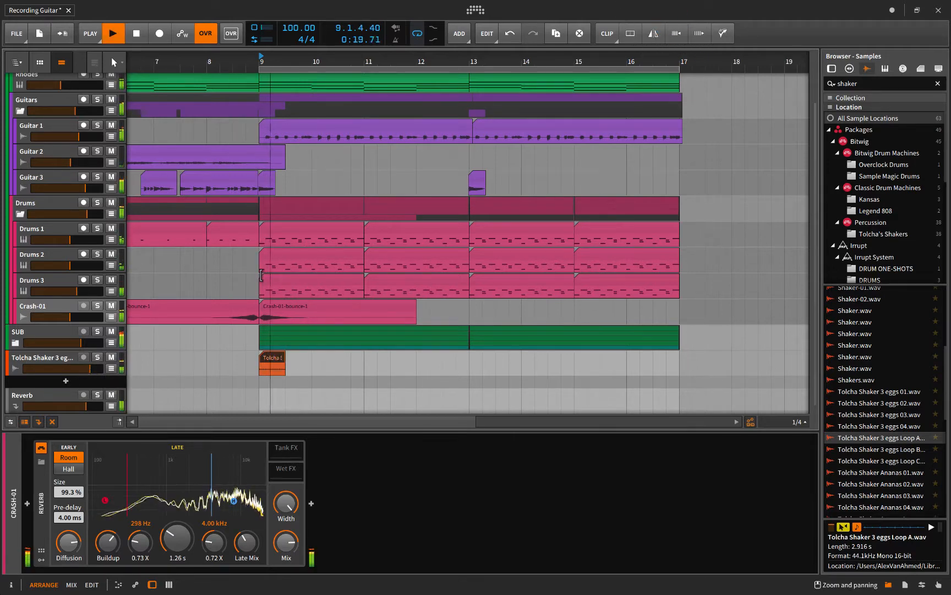
key("space")
left_click(276, 358)
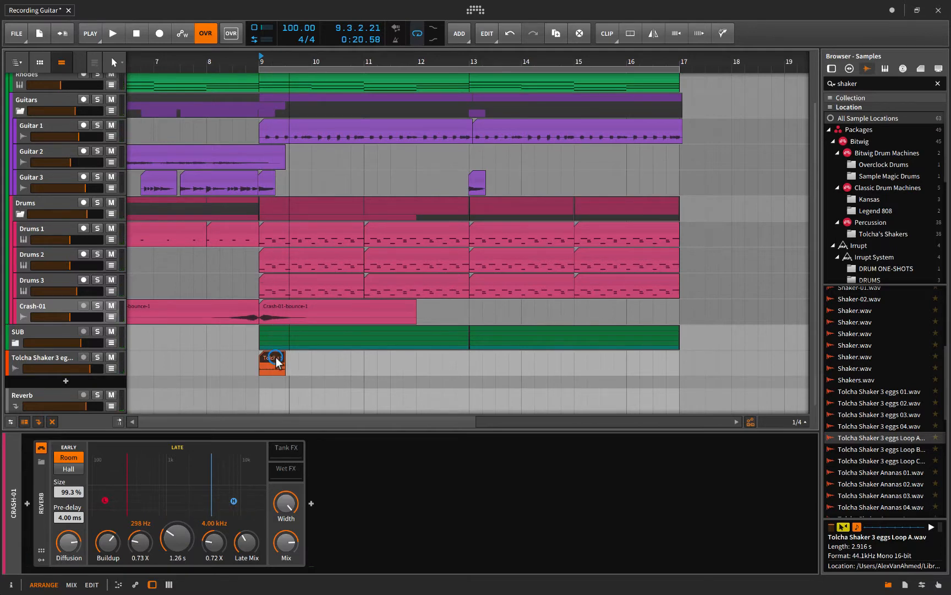
left_click_drag(283, 368, 677, 371)
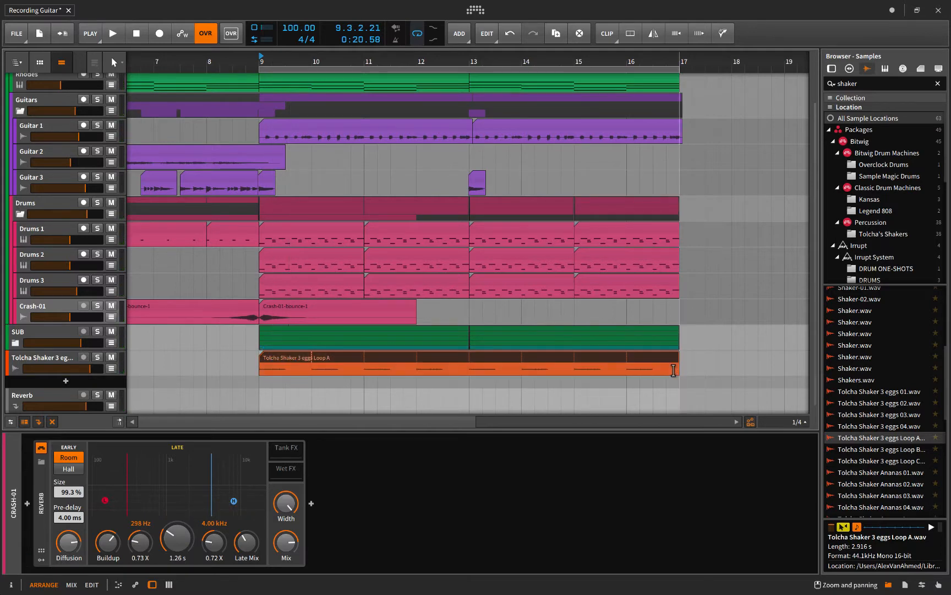
Show the inspector, play the shaker loop from bar 8, and set the clip's loop length to 0.2.0.00
left_click(57, 356)
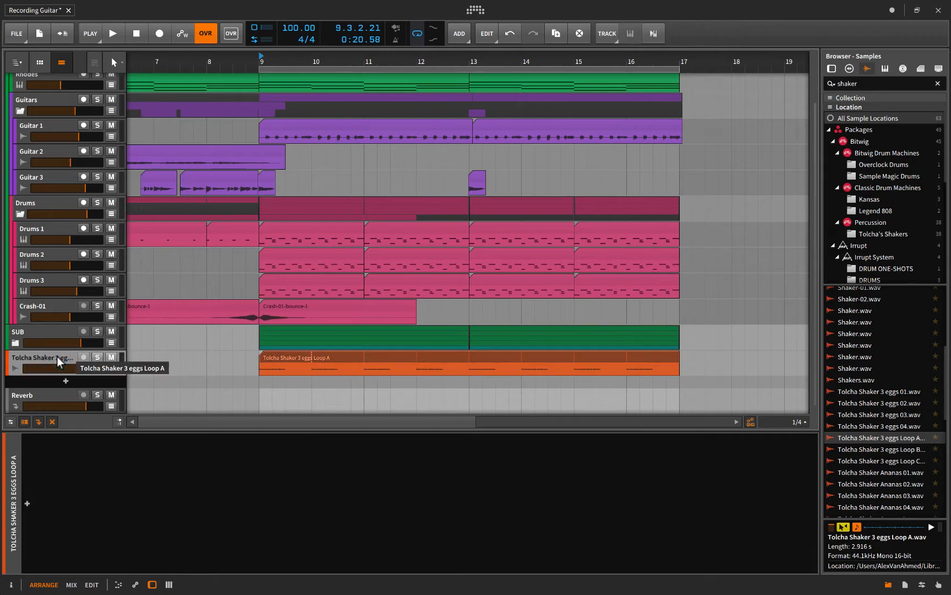
key("i")
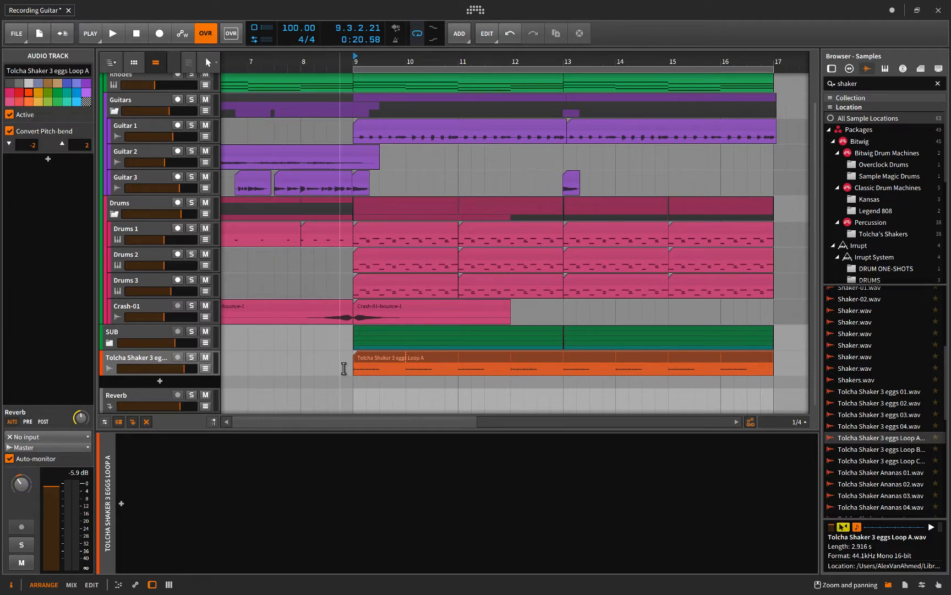
left_click(340, 365)
left_click(302, 369)
key("space")
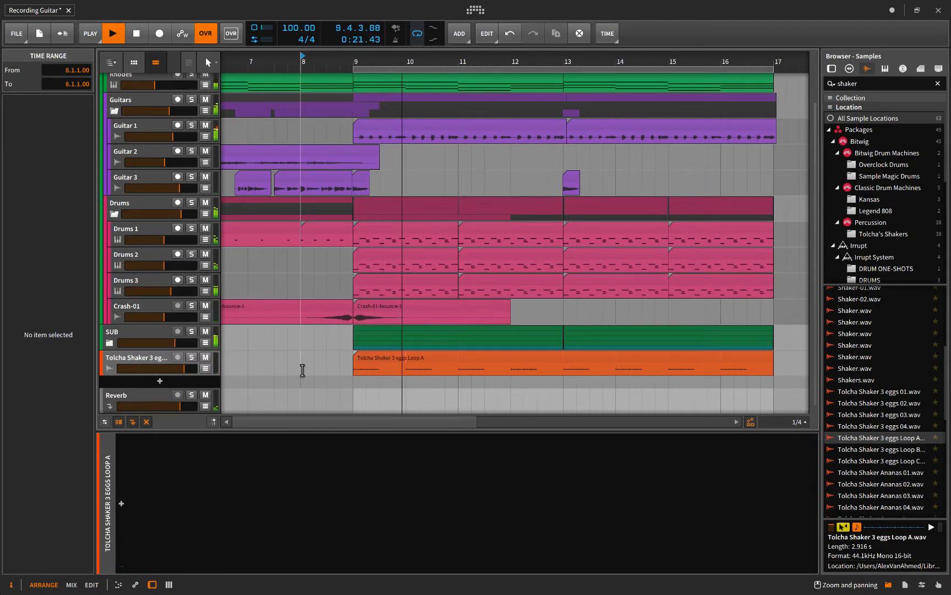
key("space")
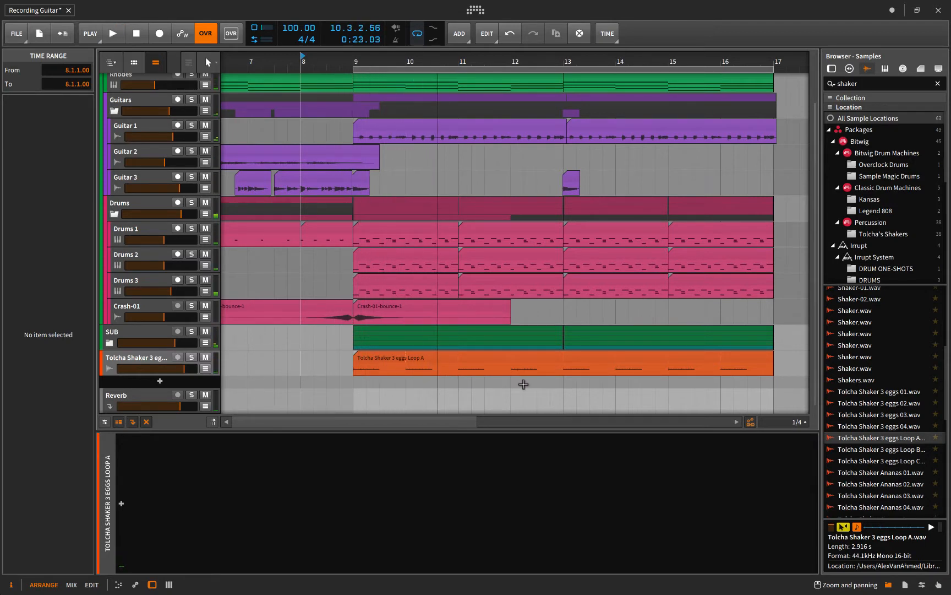
left_click_drag(773, 356, 773, 380)
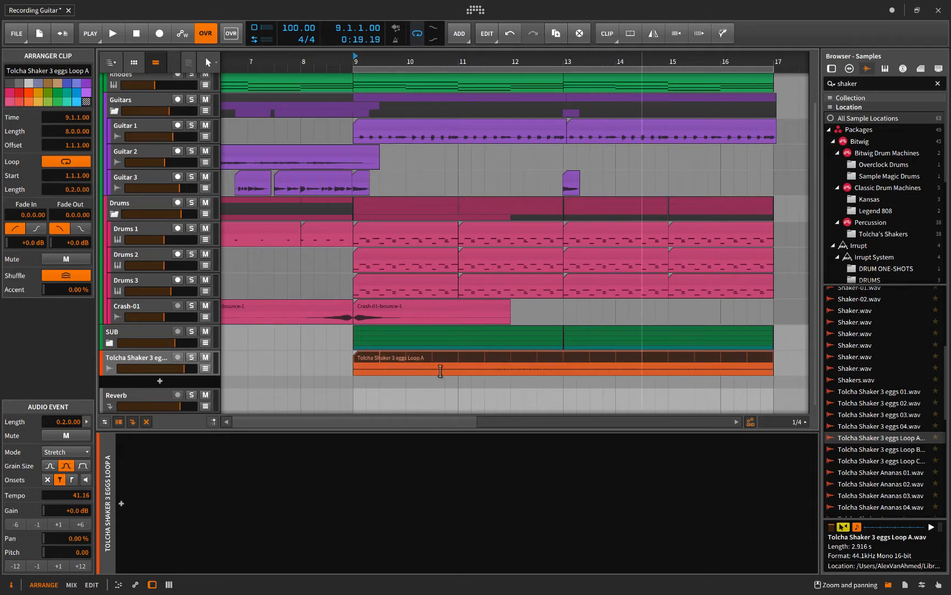
Rename the Tolcha shaker track as Shaker and move it into the Drums group below Crash-01, coloured pink like the other drums
left_click(132, 363)
double_click(132, 359)
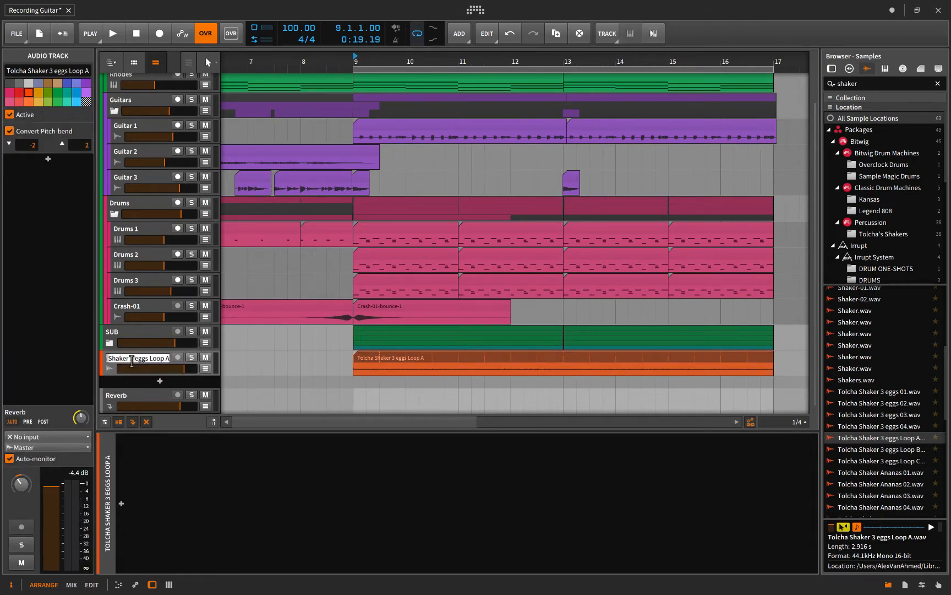
key("ctrl+a")
type("Shaker")
key("Return")
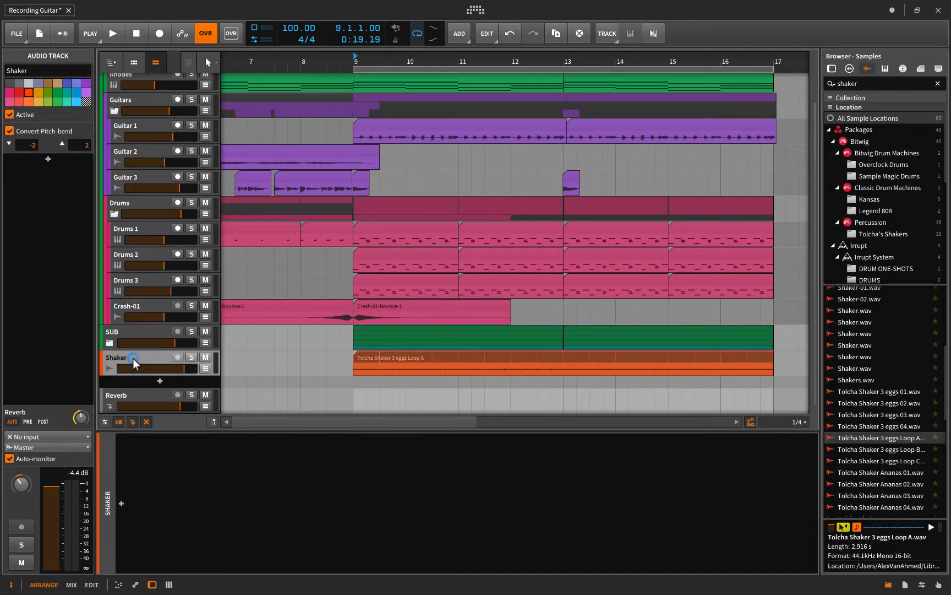
left_click_drag(134, 363, 133, 324)
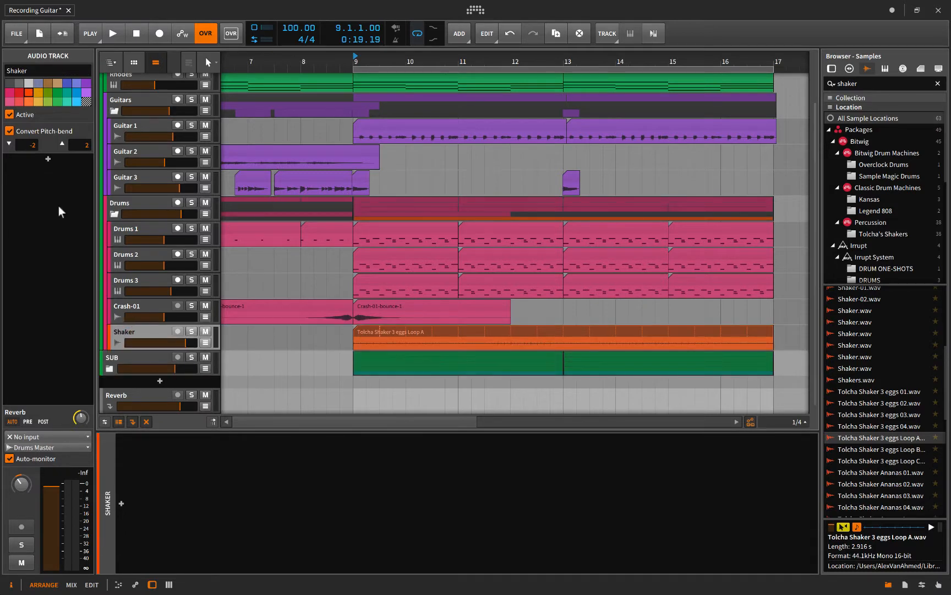
left_click(10, 96)
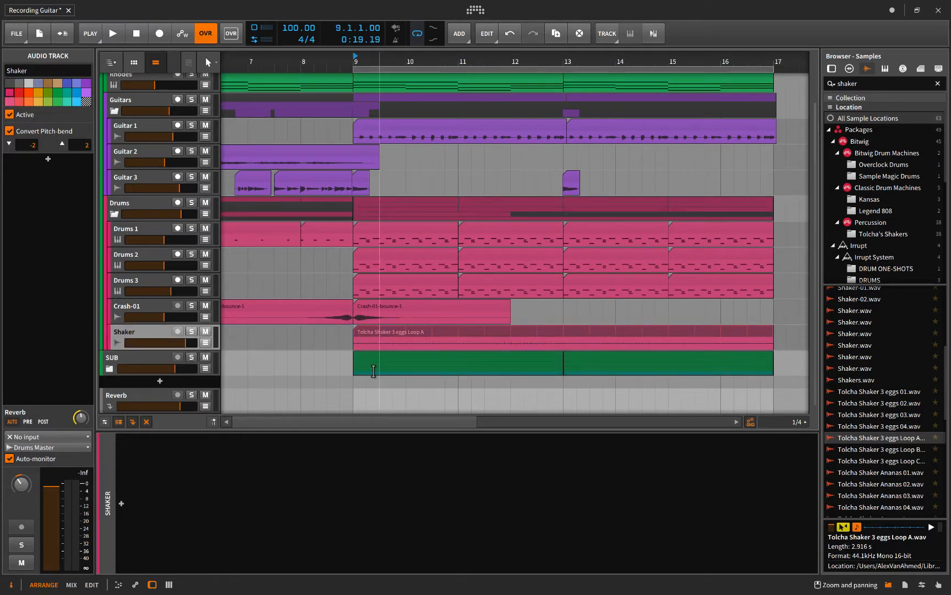
Play the arrangement from bar 9 to hear the Shaker track within the Drums group
left_click(351, 341)
key("space")
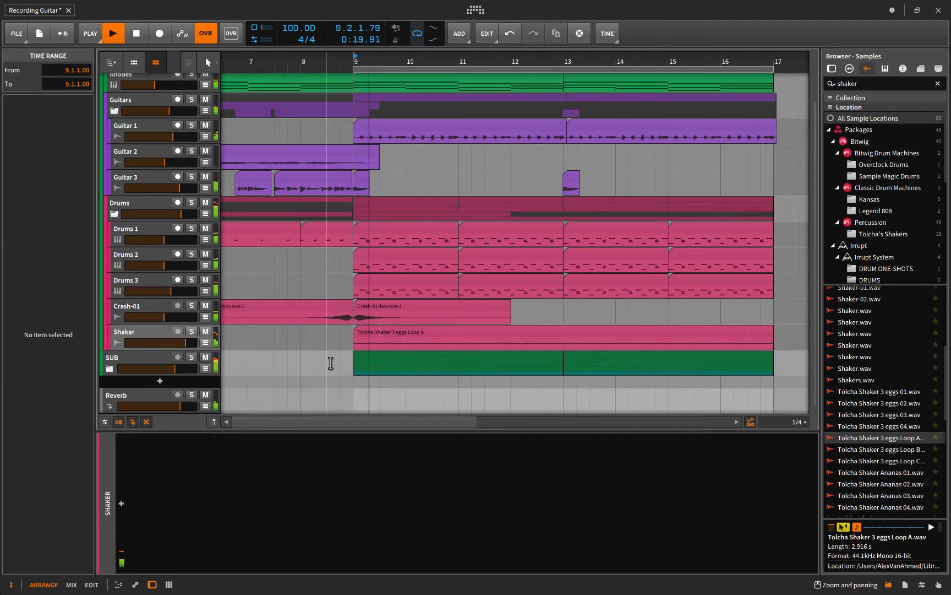
scroll(330, 362, "down", 2)
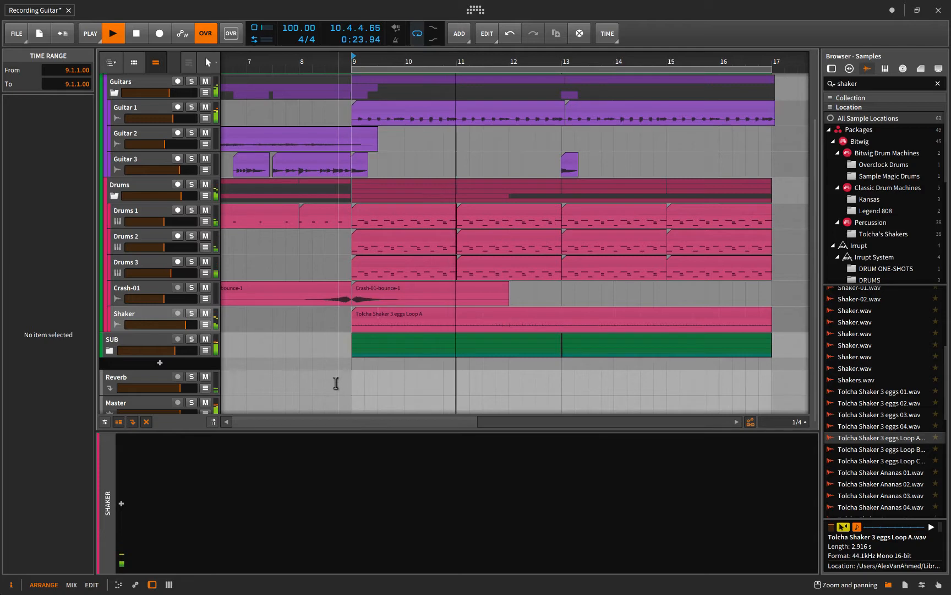
key("space")
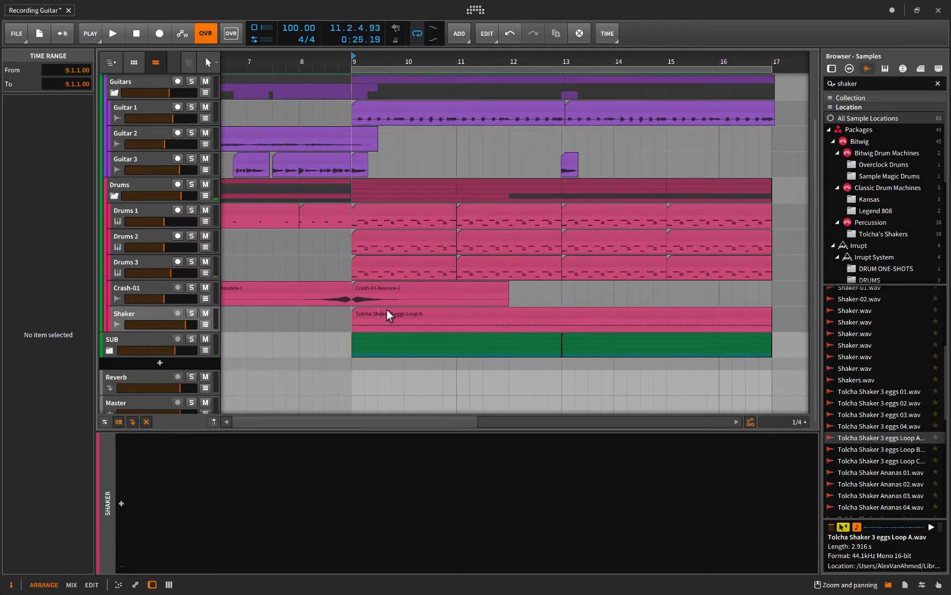
Delete the shaker clip and remove the Shaker track from the Drums group
left_click(389, 314)
key("Delete")
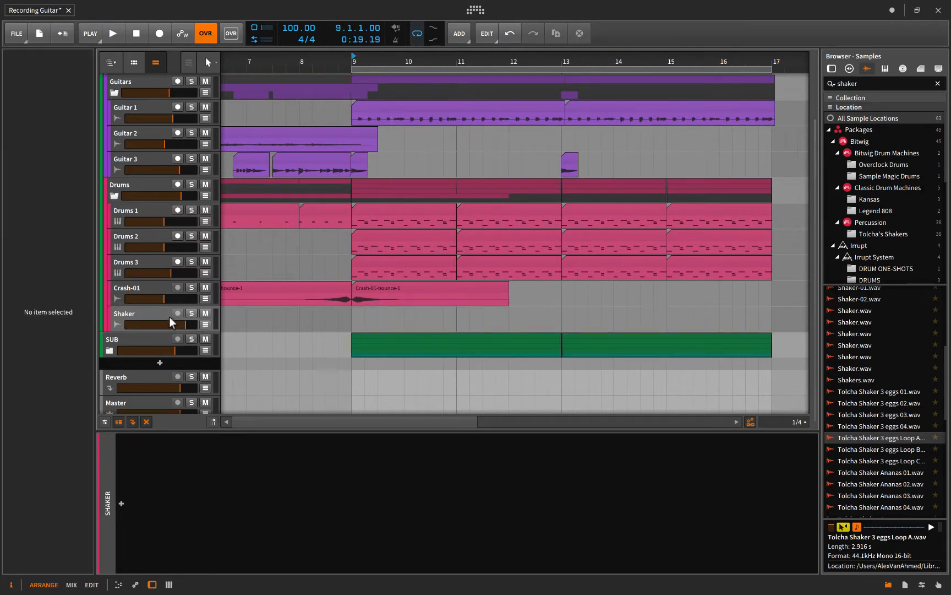
left_click(124, 316)
key("Delete")
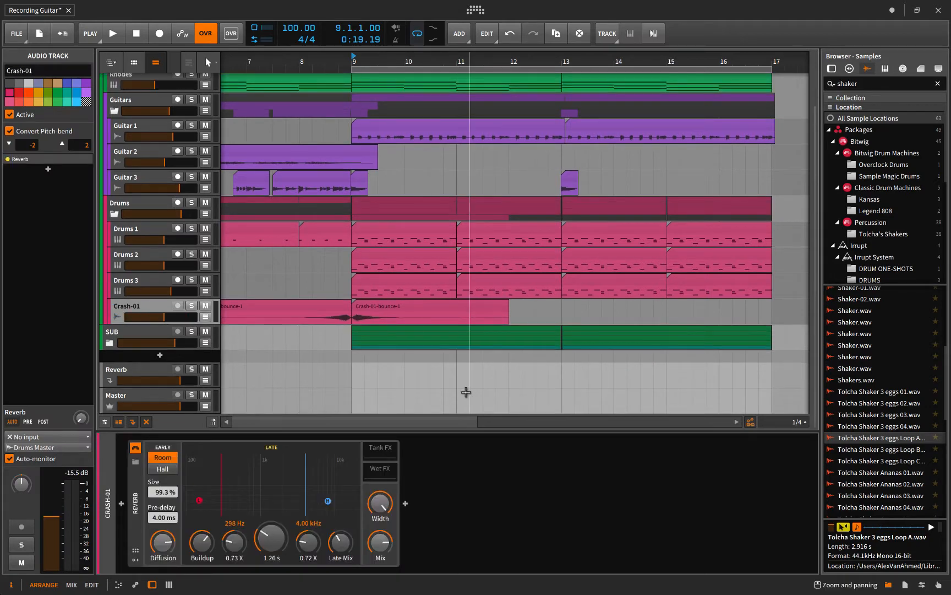
Hide the sample browser and the inspector to widen the arrangement
scroll(372, 356, "right", 1)
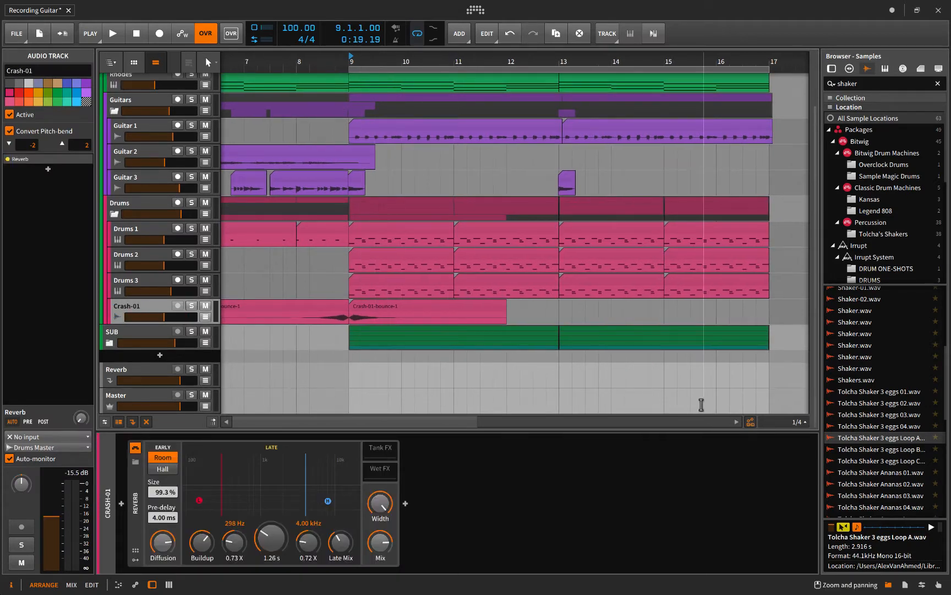
key("b")
key("b")
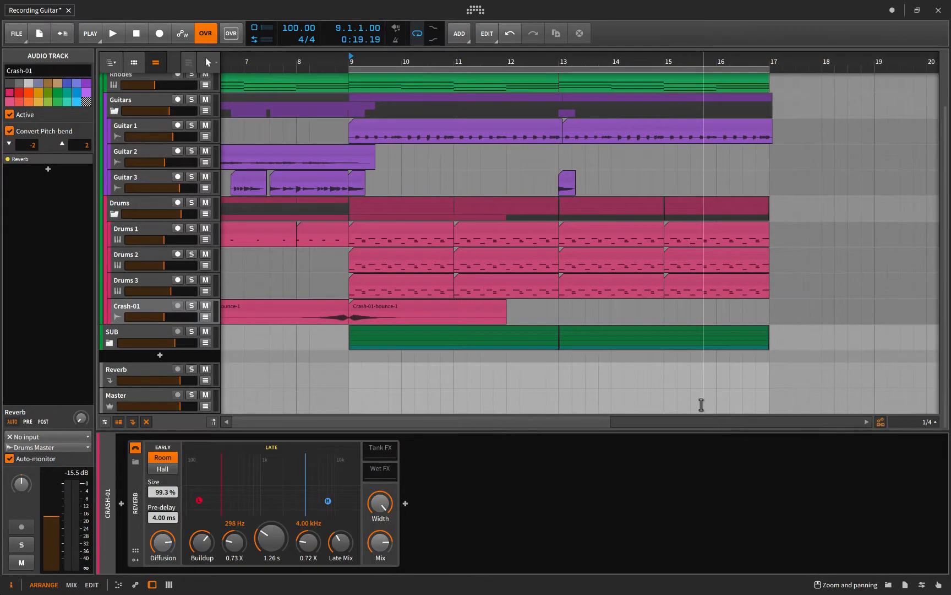
key("i")
key("i")
key("i")
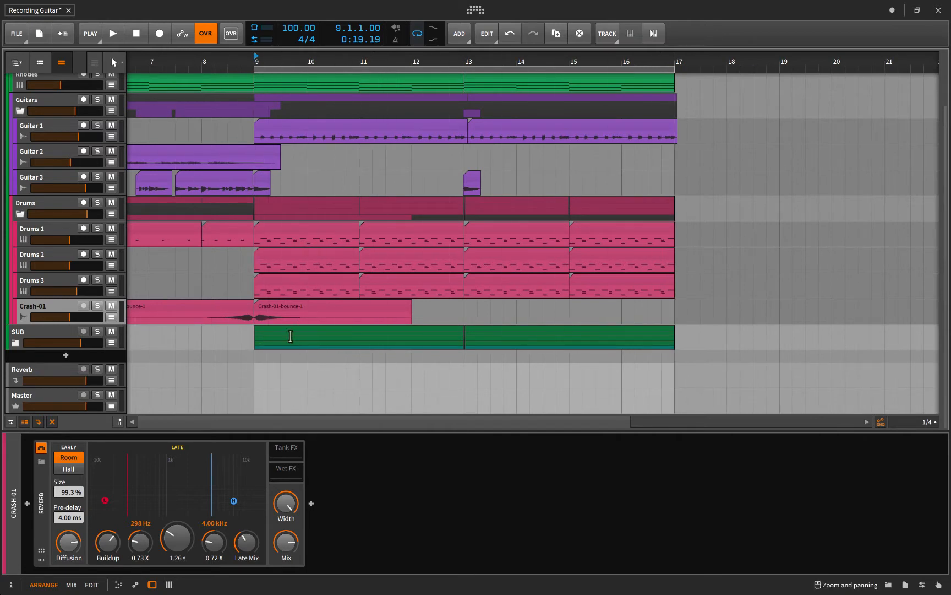
Unfold the SUB group to examine its synth and bass tracks, and fold it again
left_click(16, 342)
scroll(60, 362, "down", 5)
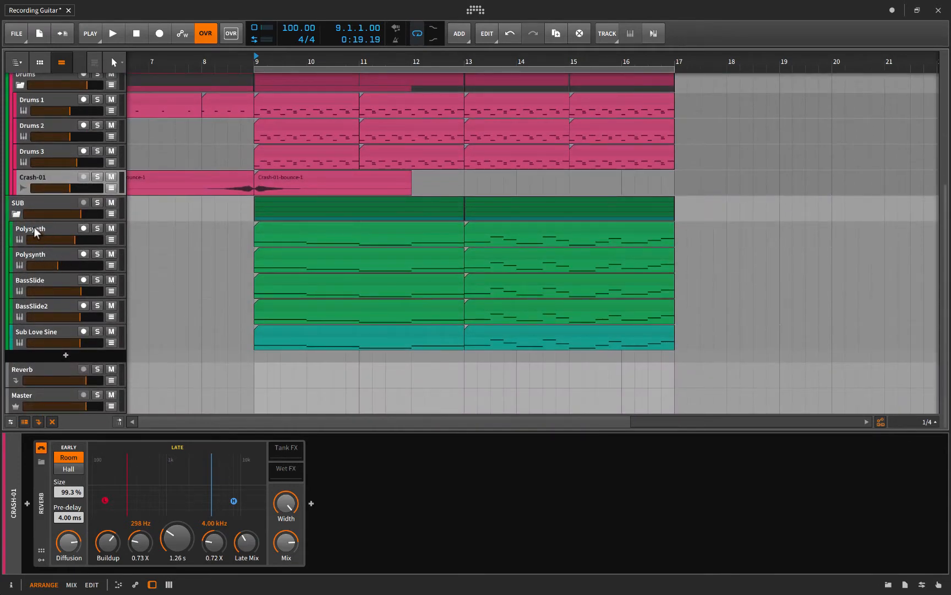
left_click(16, 214)
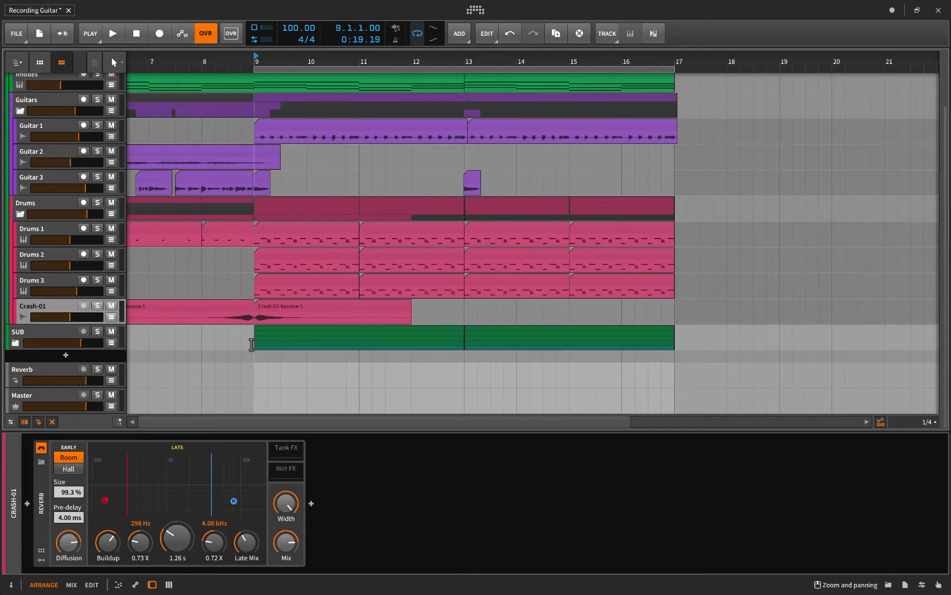
Check the audio settings, including the output device and buffer size, and close the settings
key("ctrl+comma")
left_click(288, 124)
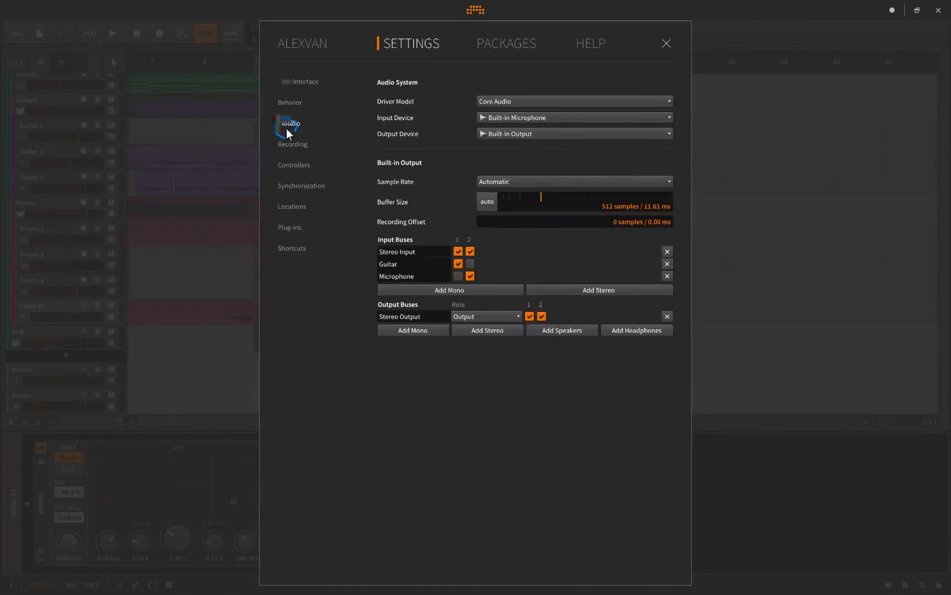
left_click(665, 43)
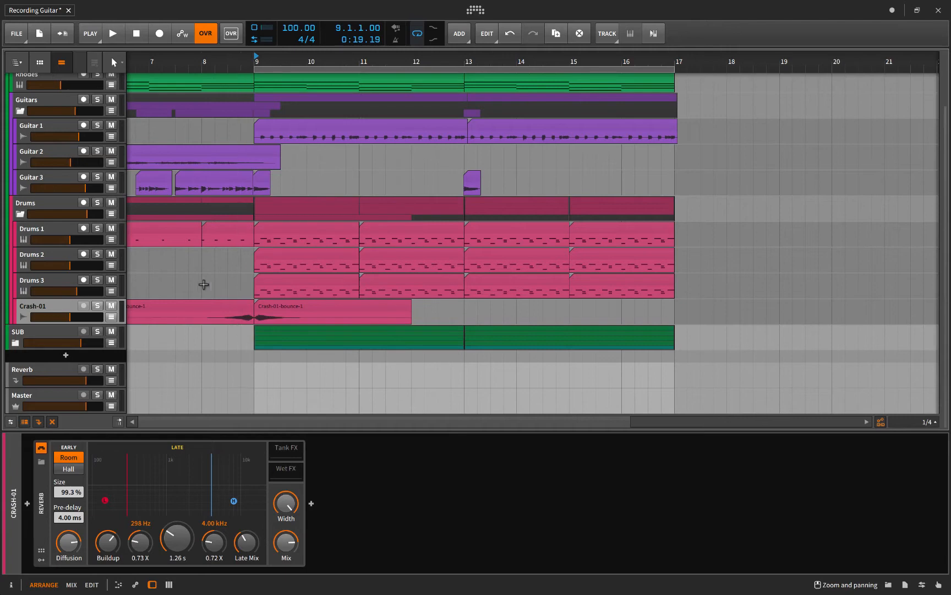
Return to the start of the arrangement and collapse the device panel to show all tracks
scroll(295, 328, "left", 5)
scroll(295, 326, "up", 3)
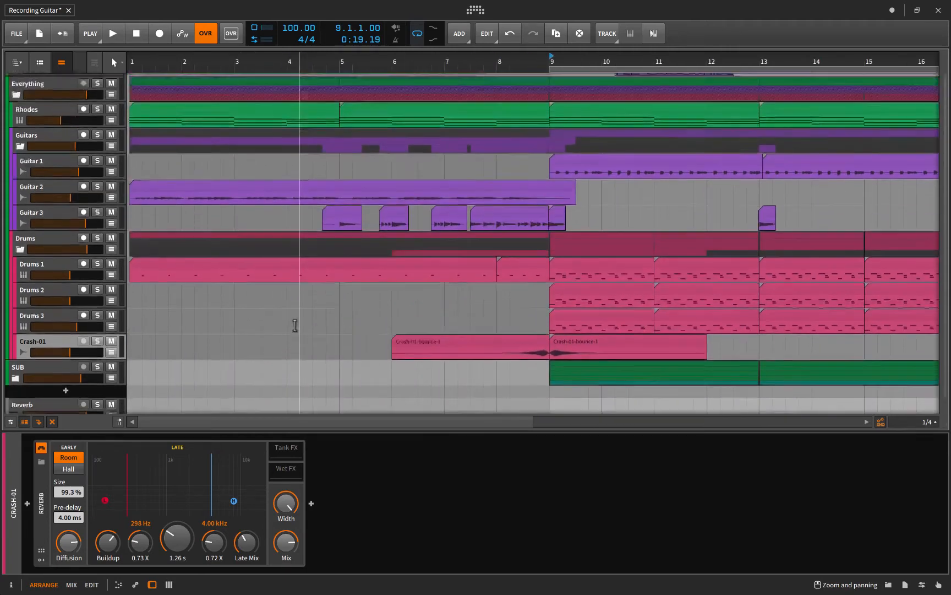
scroll(295, 325, "down", 3)
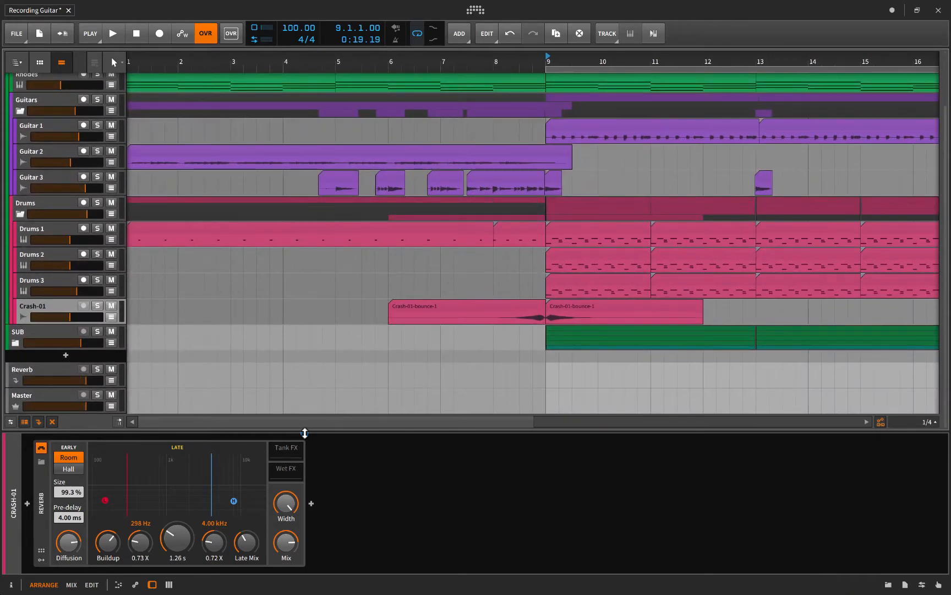
left_click_drag(304, 434, 305, 551)
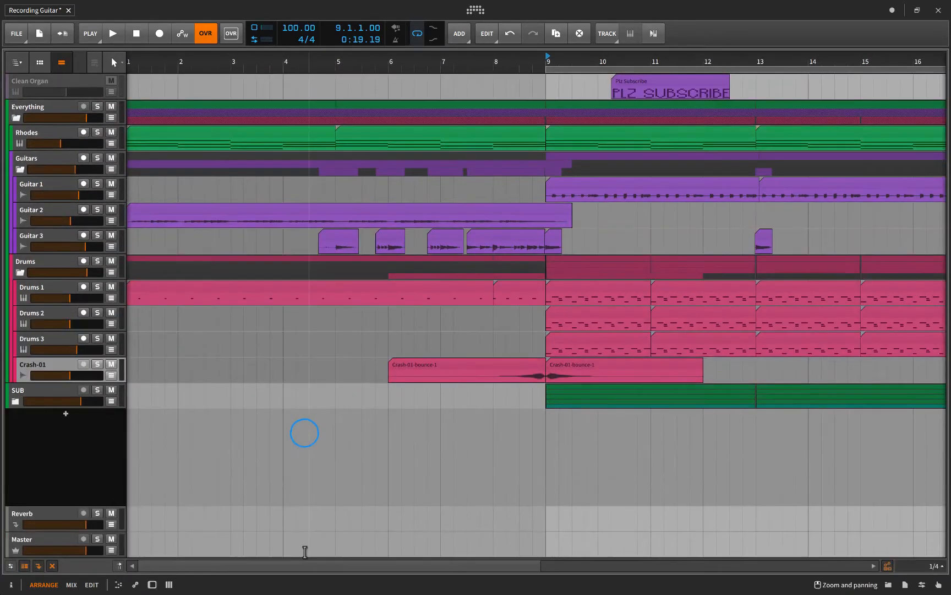
Play the whole arrangement from bar 1 through the drop, following it past bar 13
left_click(128, 416)
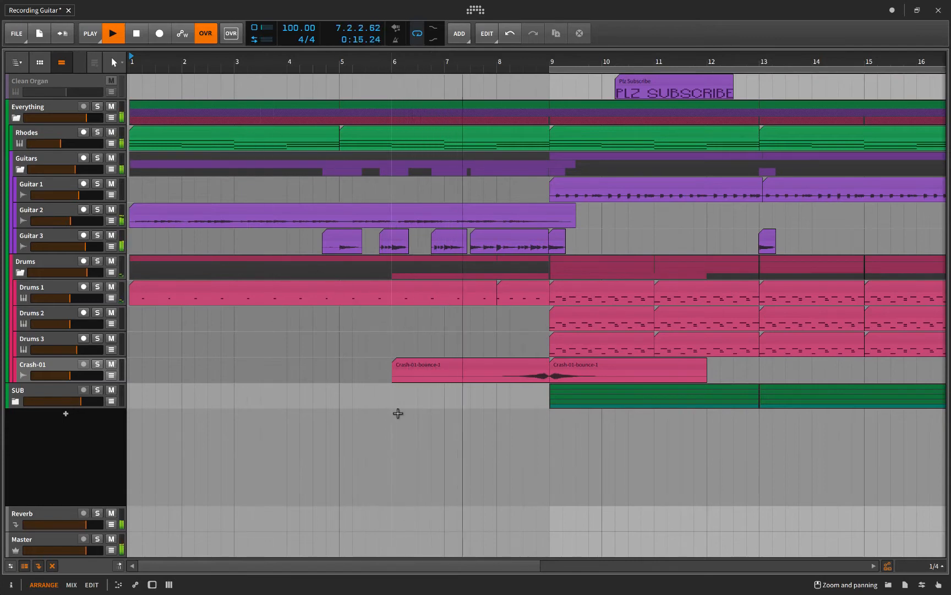
left_click(64, 391)
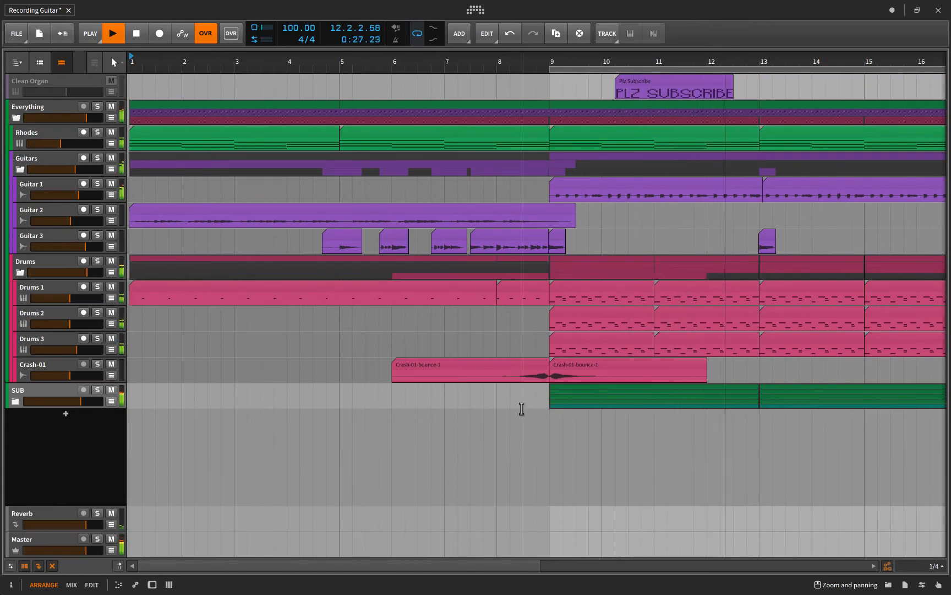
scroll(521, 408, "right", 5)
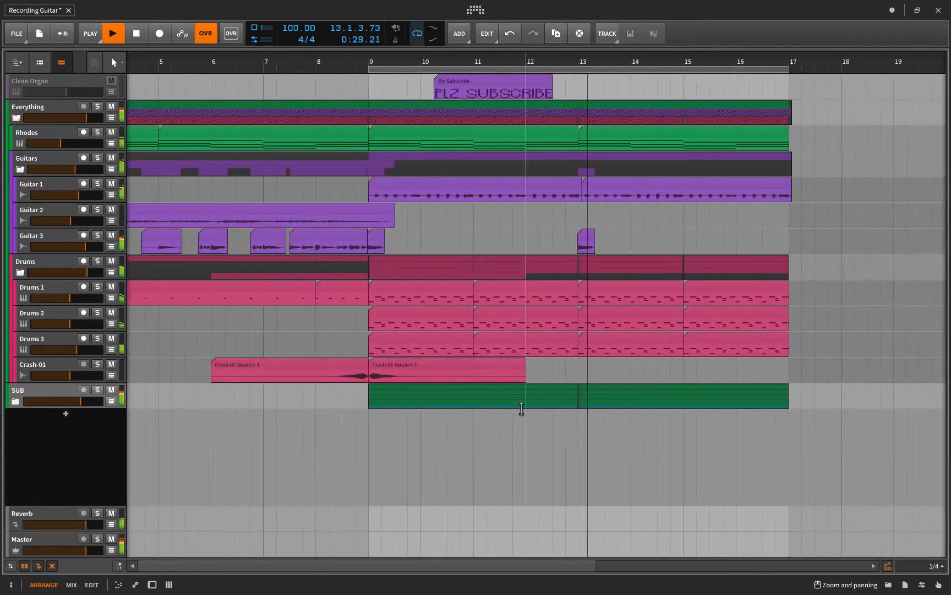